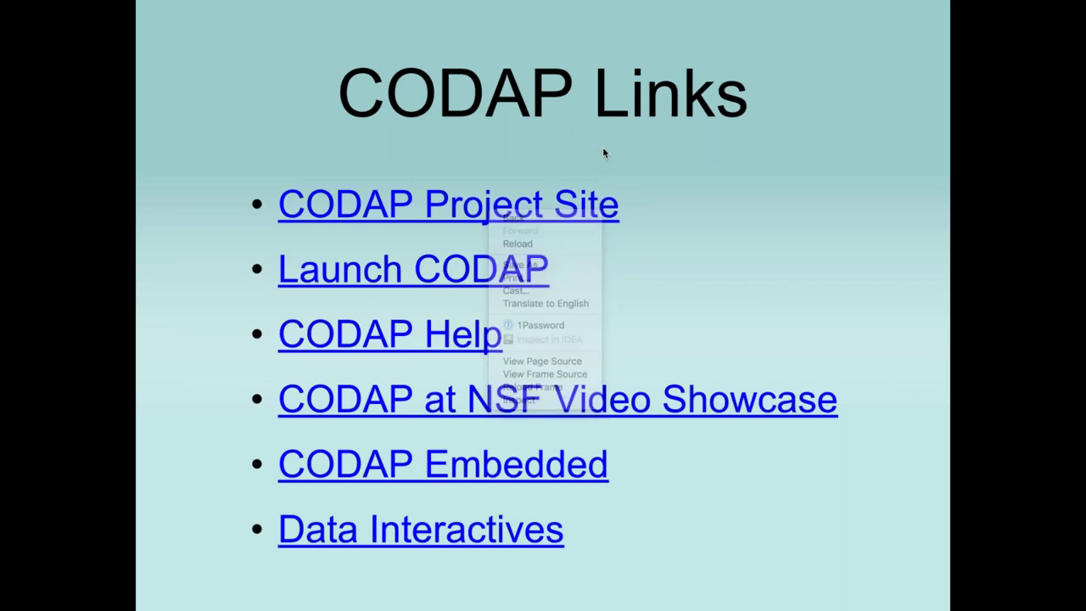
Open and then close the slideshow options menu on the CODAP Links slide.
left_click(319, 593)
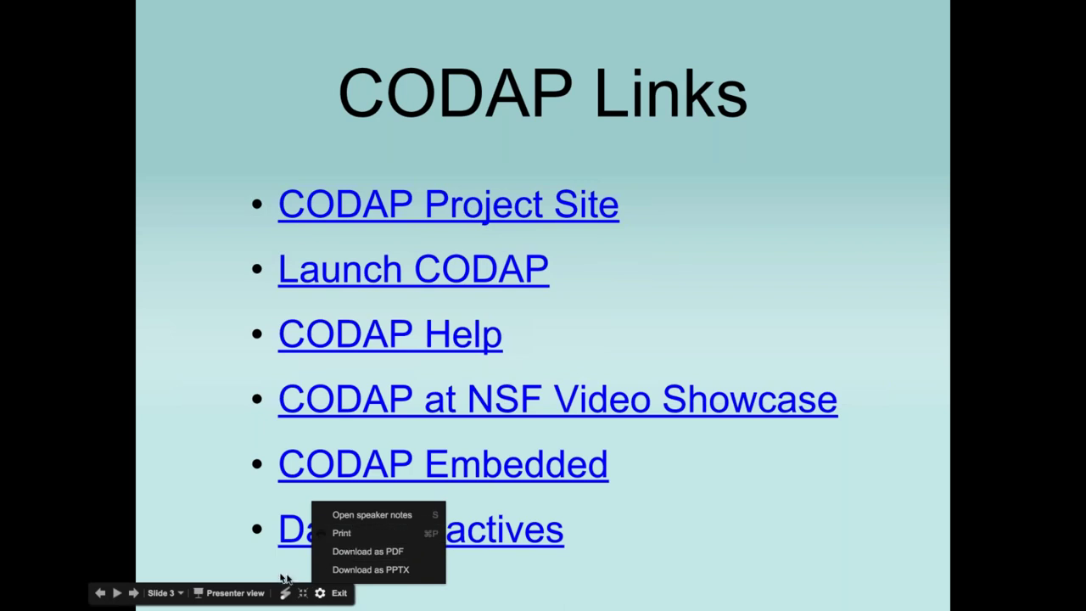
left_click(337, 597)
Exit the slideshow and open the CODAP Project Site link in a new Chrome tab, viewing it.
left_click(338, 594)
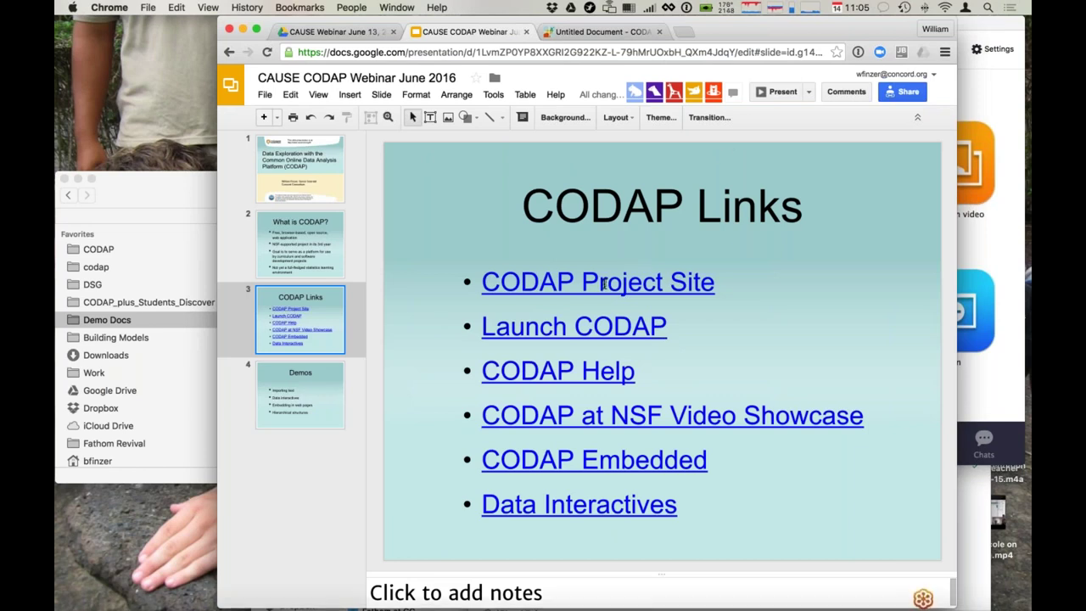
left_click(602, 285)
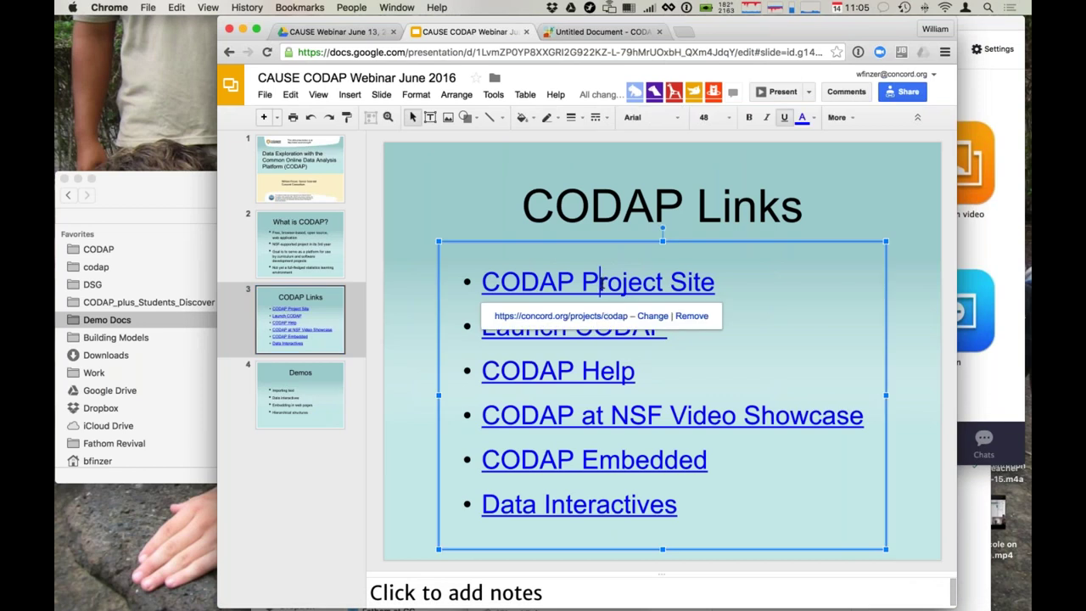
right_click(615, 320)
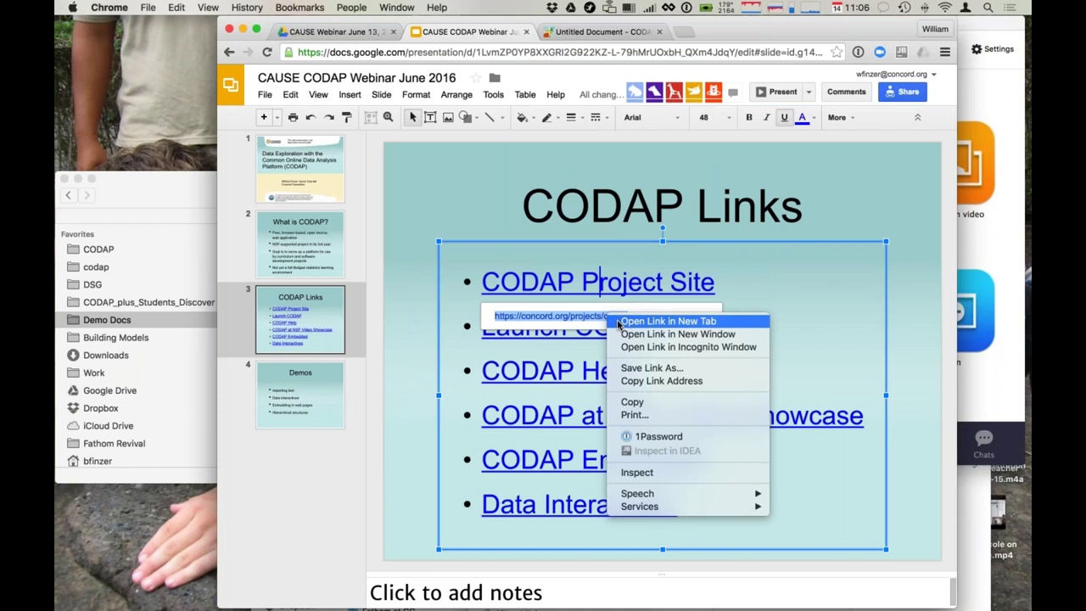
left_click(653, 322)
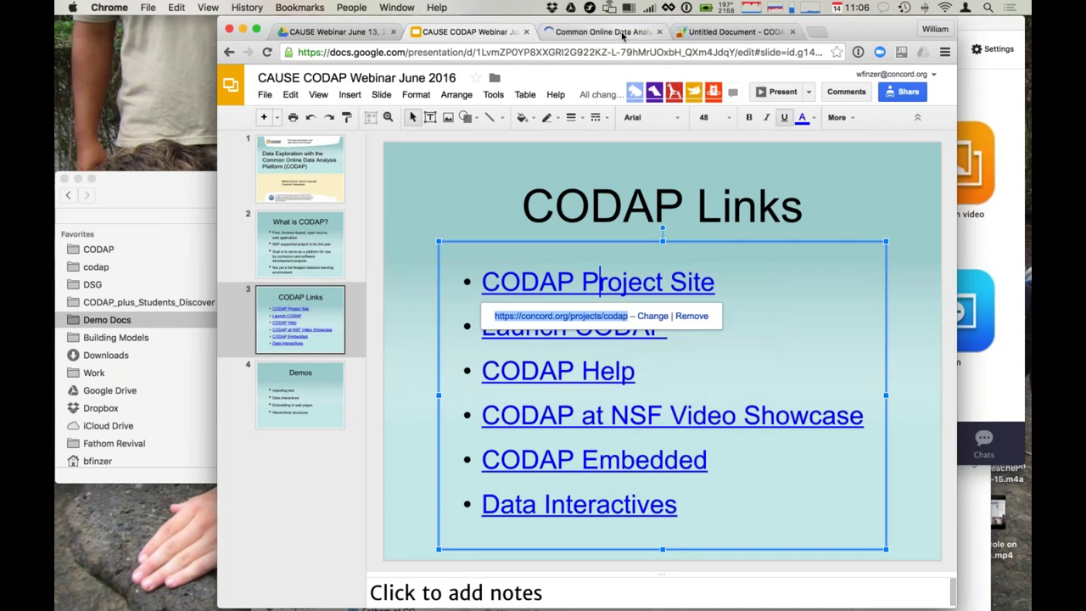
left_click(620, 34)
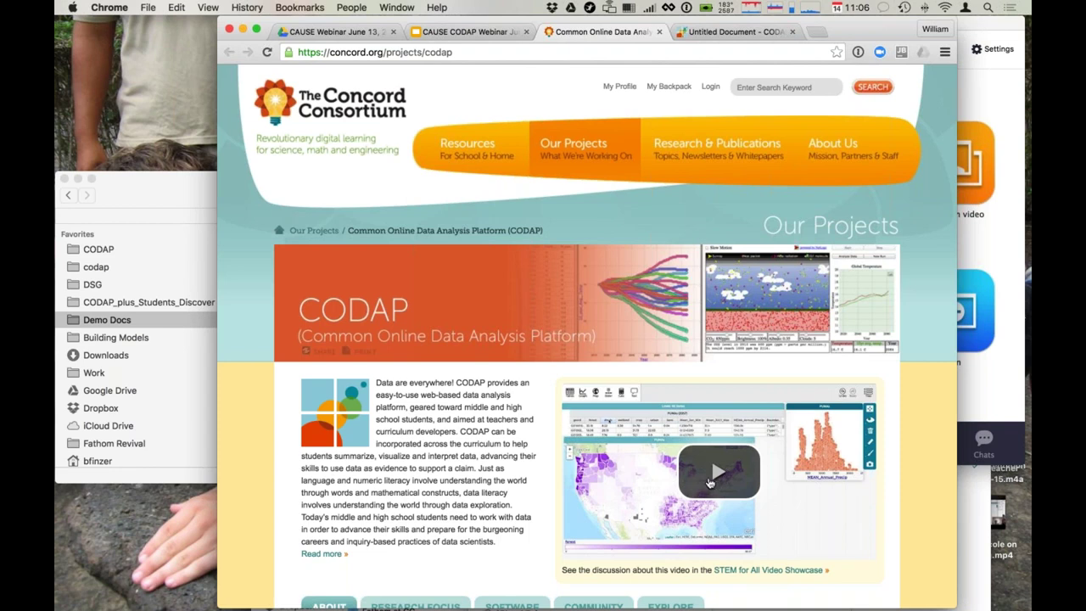
Return to the slides and launch CODAP in a new tab from the Launch CODAP link.
mouse_move(592, 137)
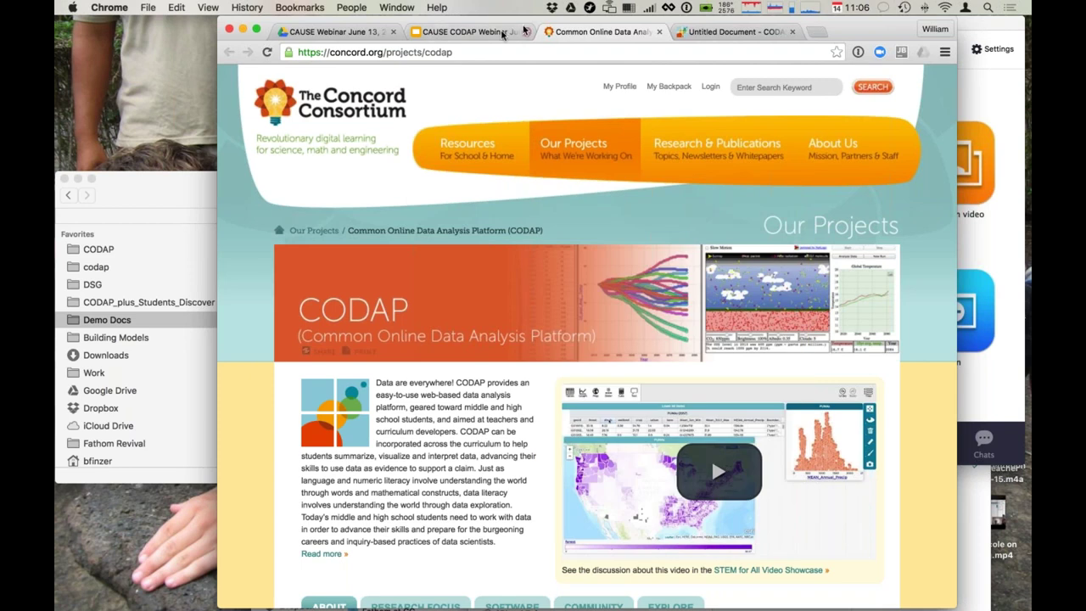
left_click(498, 35)
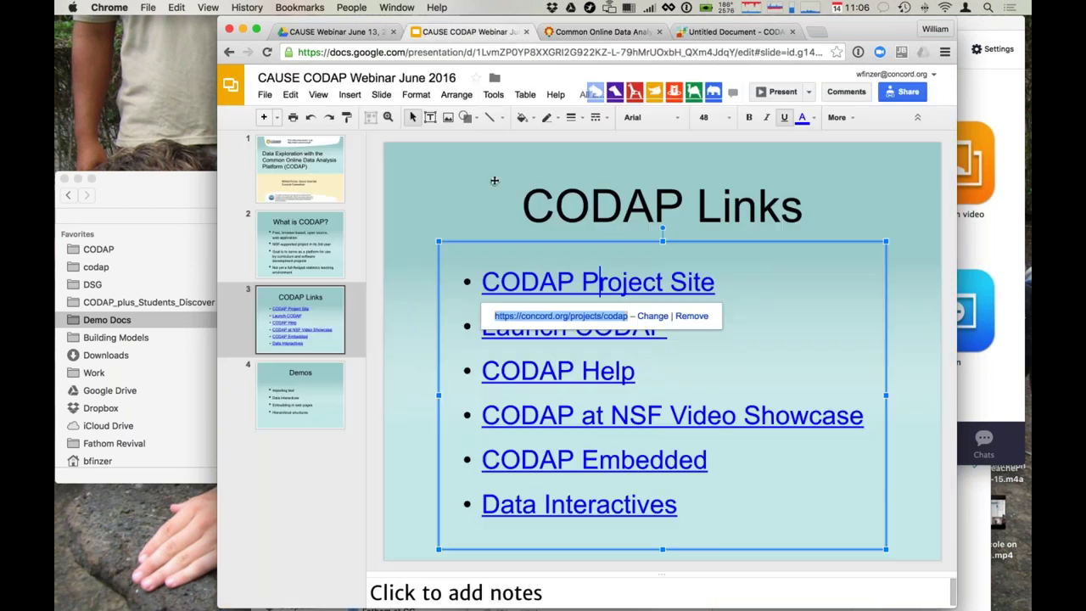
left_click(709, 349)
left_click(594, 327)
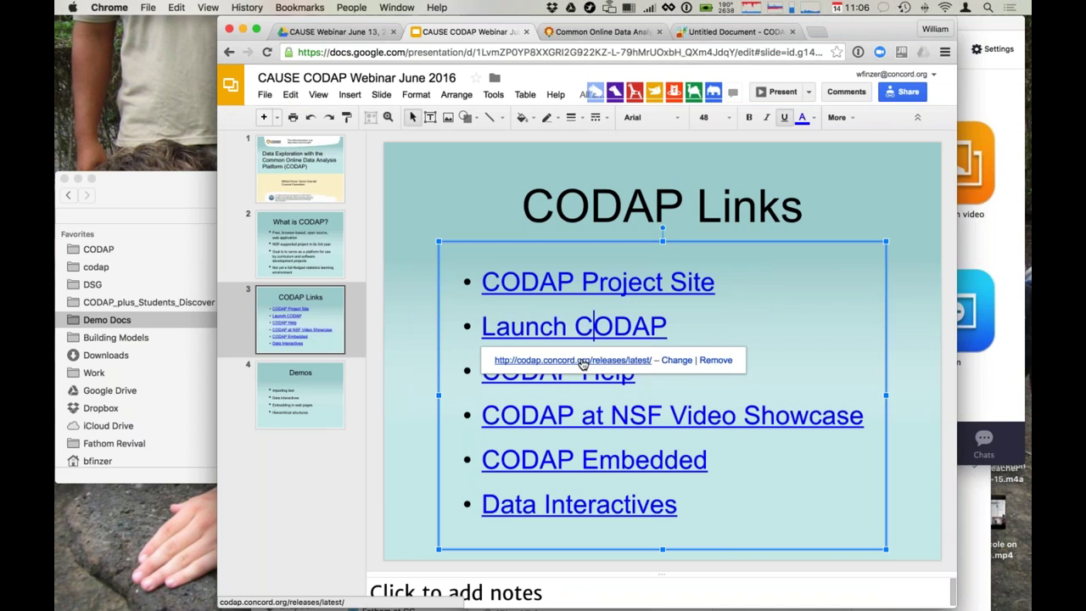
left_click(582, 360)
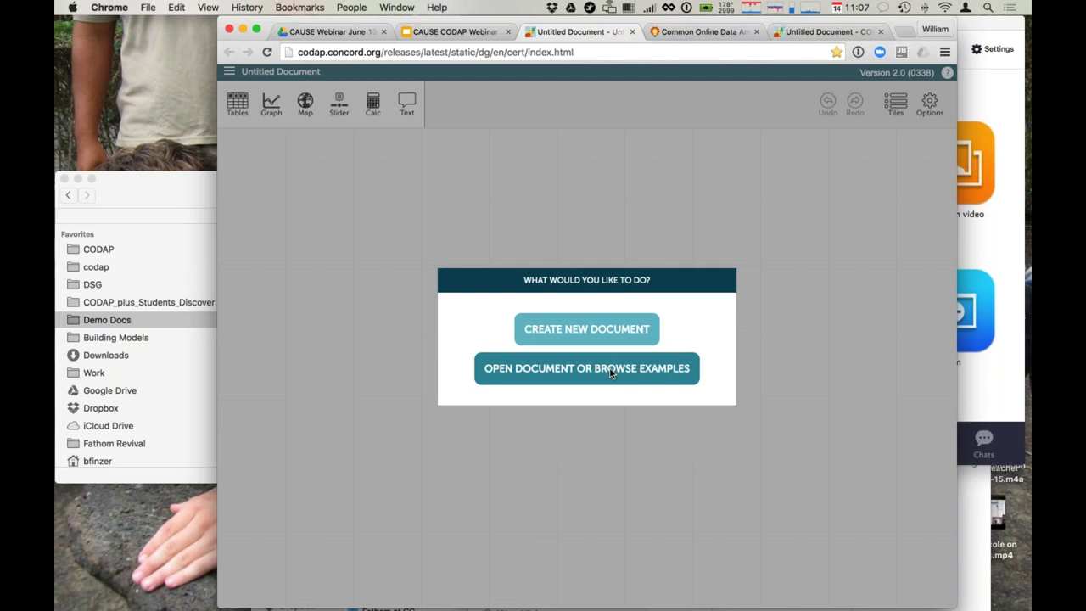
Browse the example documents and pick Markov Game from the list.
left_click(610, 373)
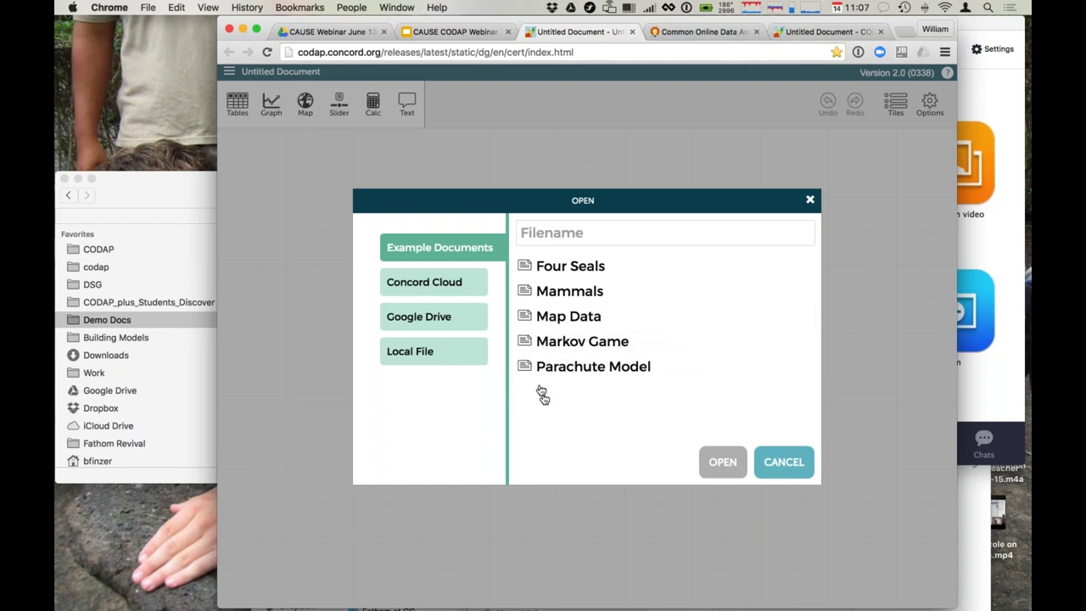
mouse_move(546, 345)
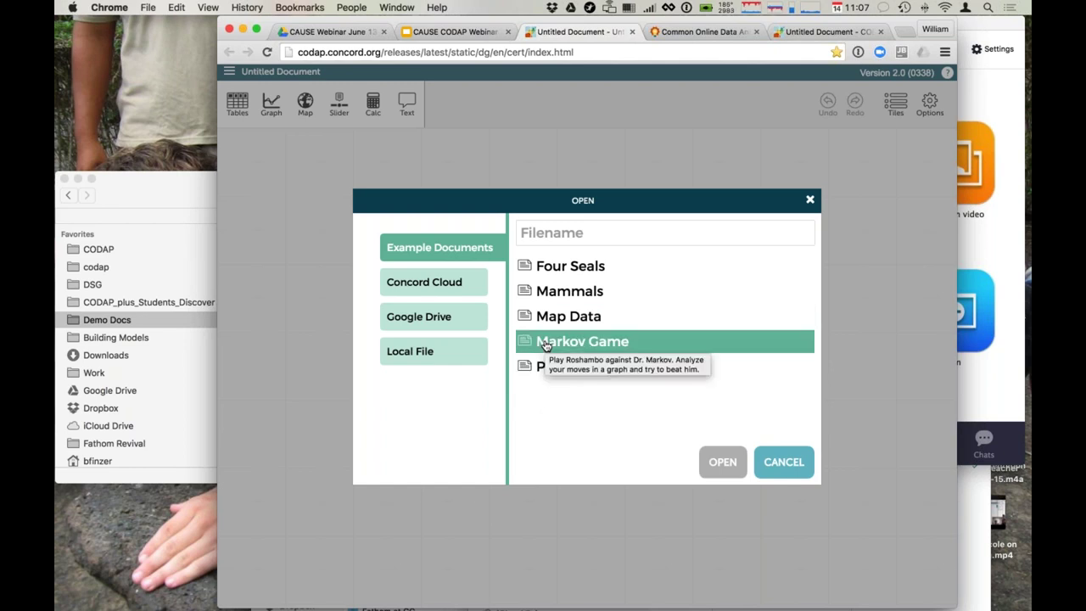
left_click(545, 345)
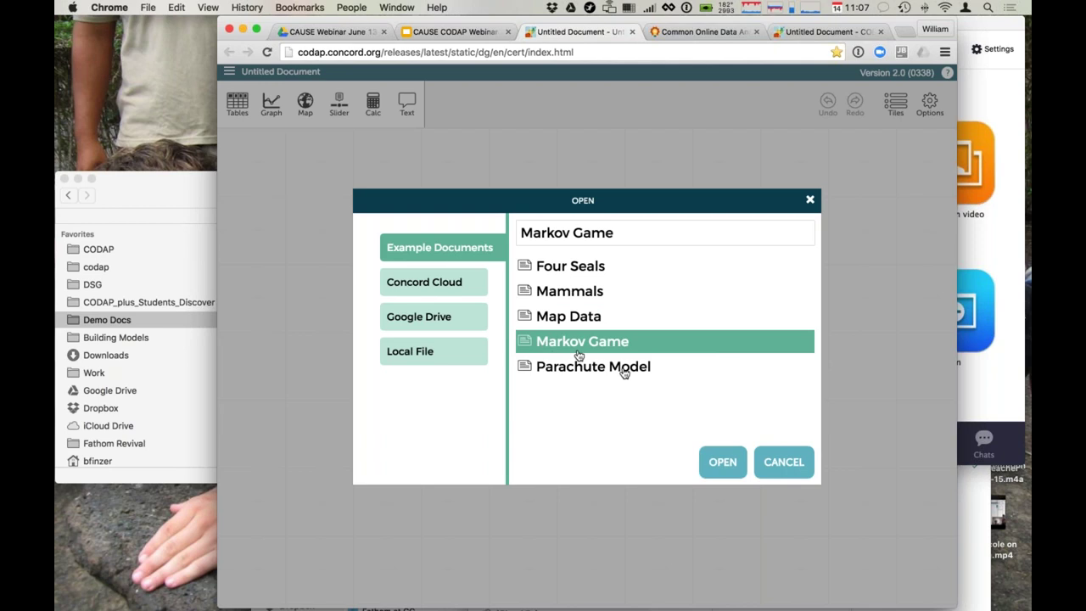
Open the Markov Game example and play Rock and Paper rounds against Markov.
left_click(721, 468)
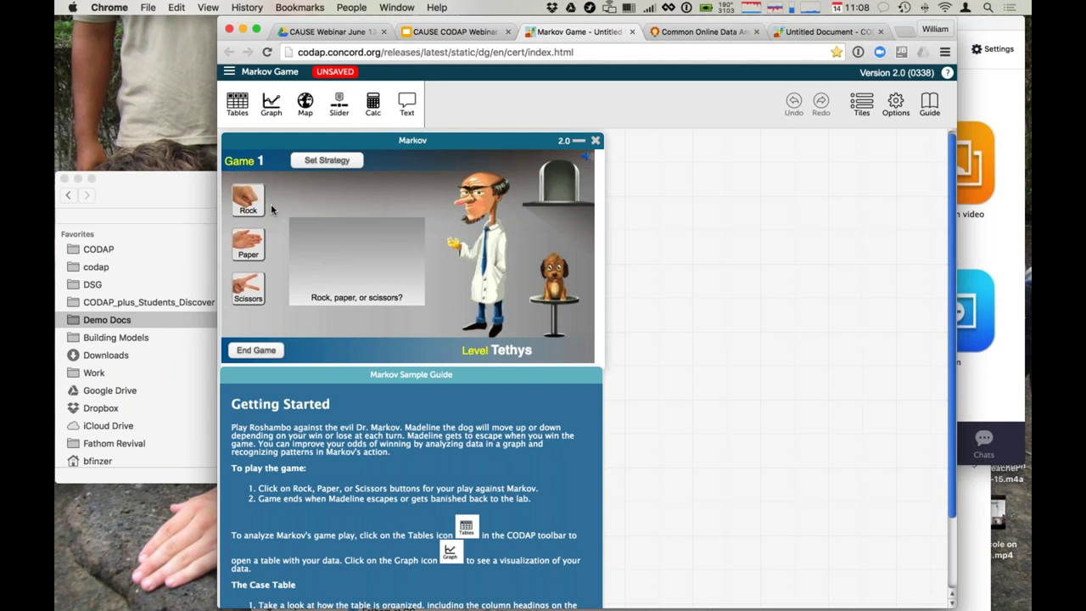
mouse_move(274, 138)
left_mouse_down()
mouse_move(375, 141)
mouse_move(273, 136)
left_mouse_up()
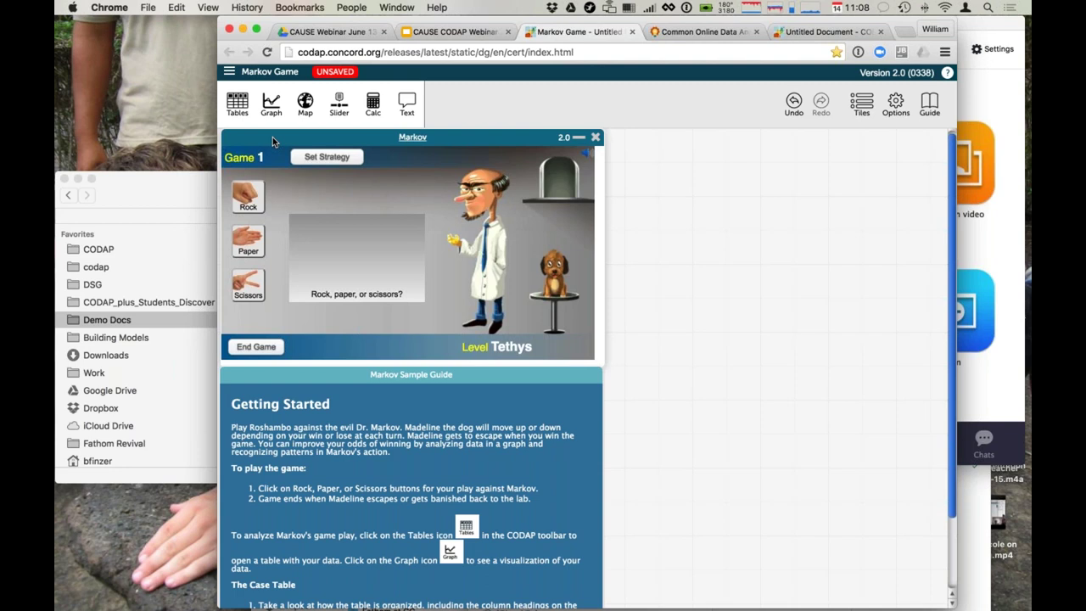
left_click(252, 197)
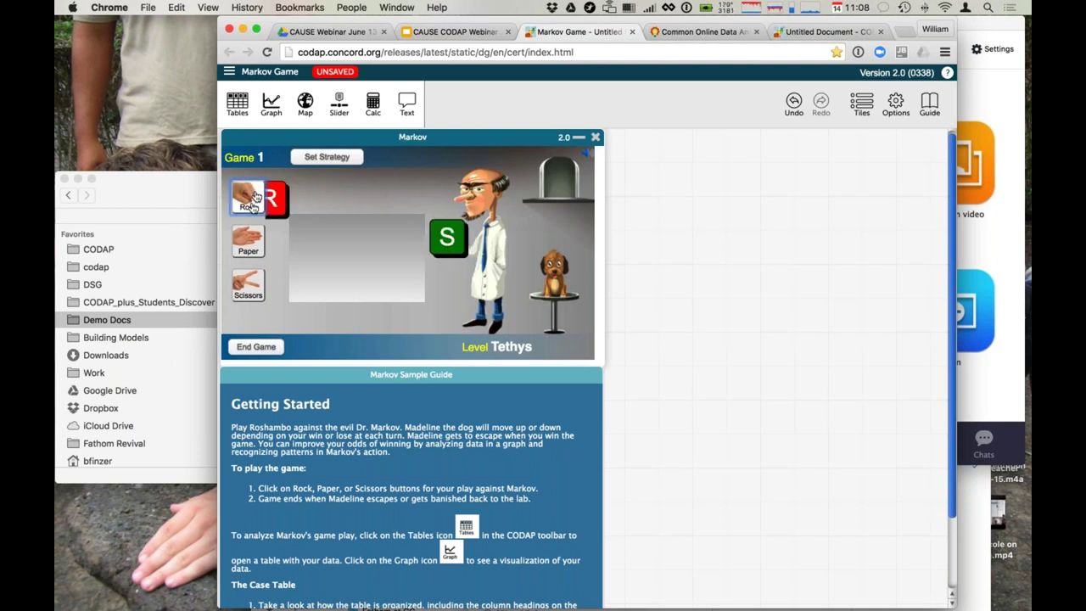
left_click(246, 240)
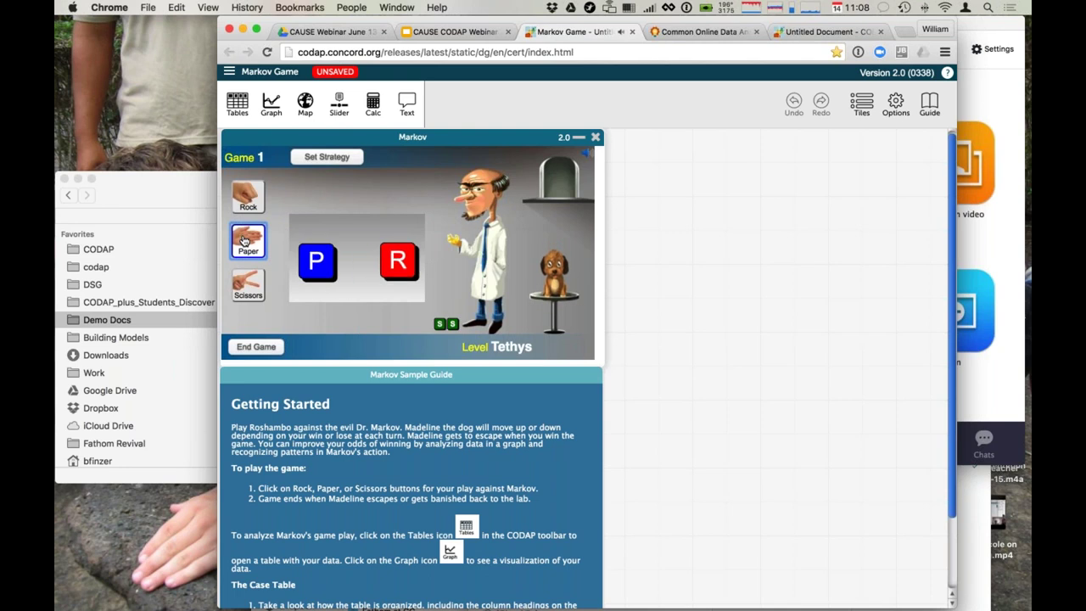
left_click(244, 240)
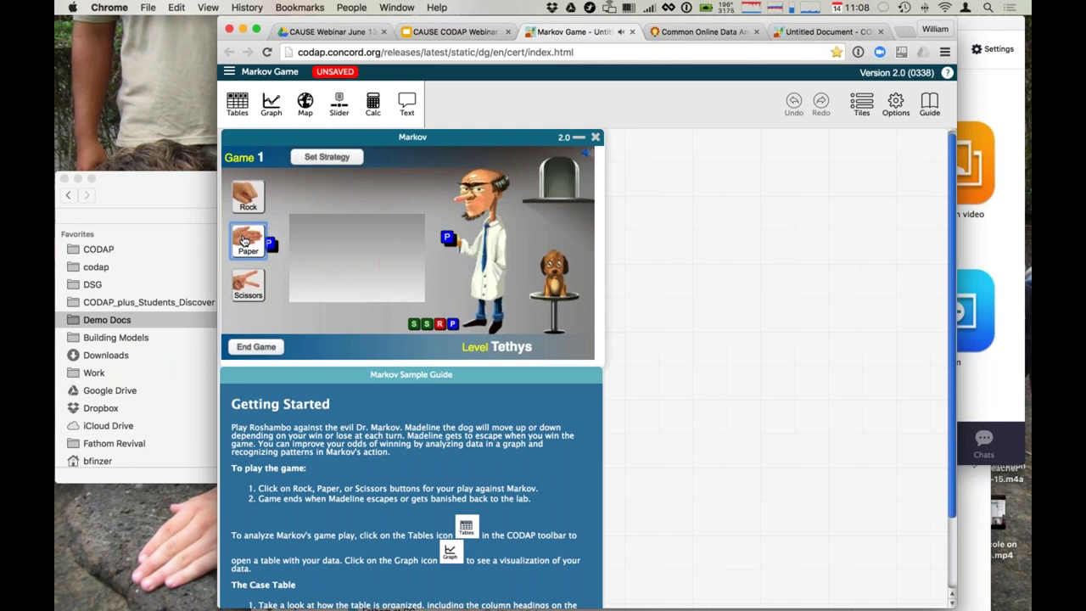
Add a case table and a graph of markovs_move against previous_2_markov_moves.
left_click(239, 103)
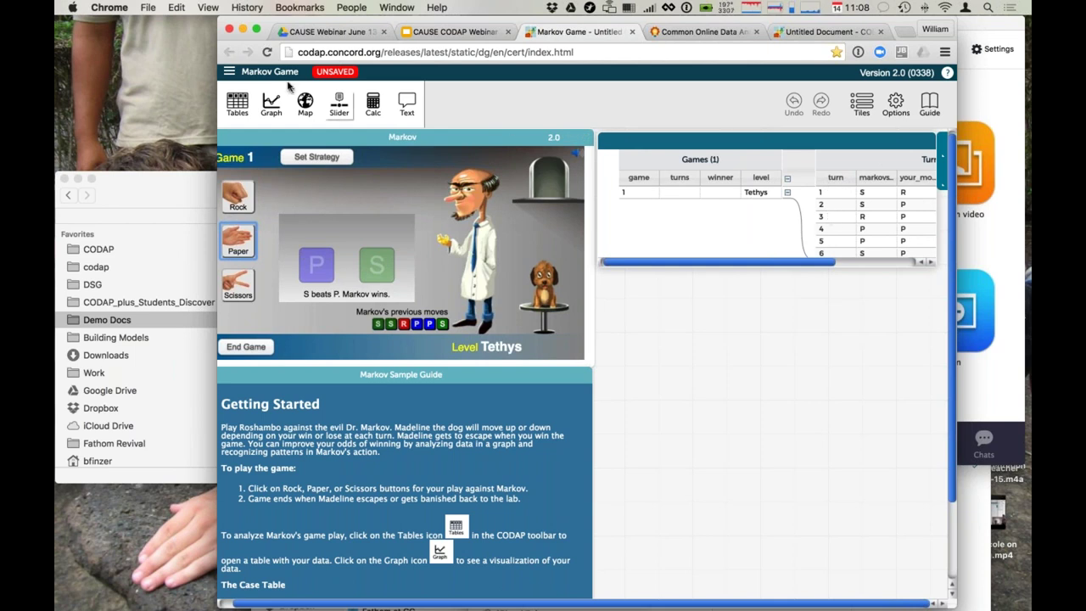
left_click(270, 104)
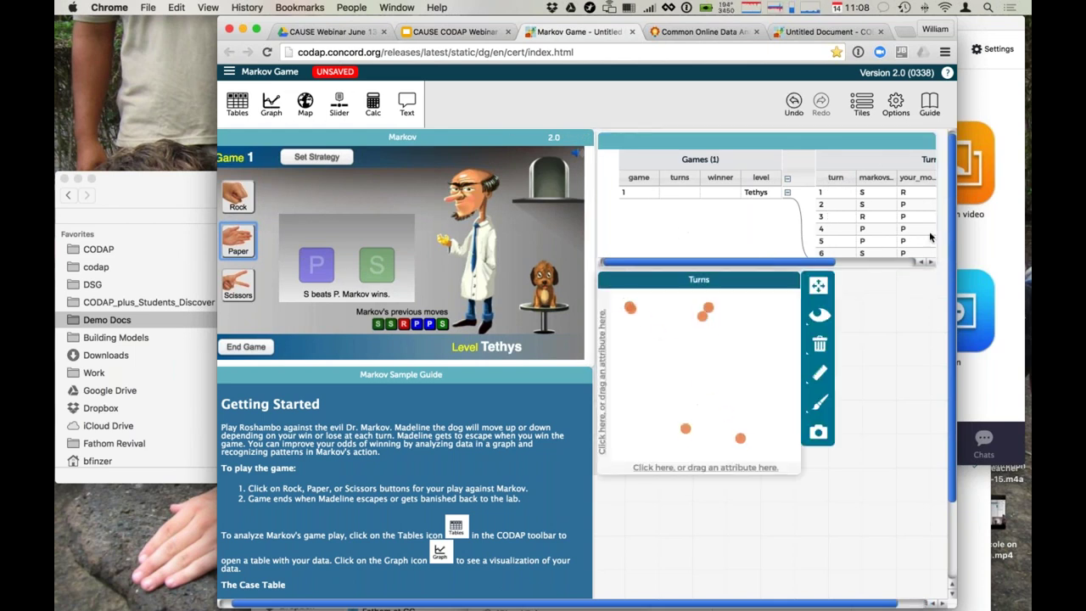
left_click(871, 263)
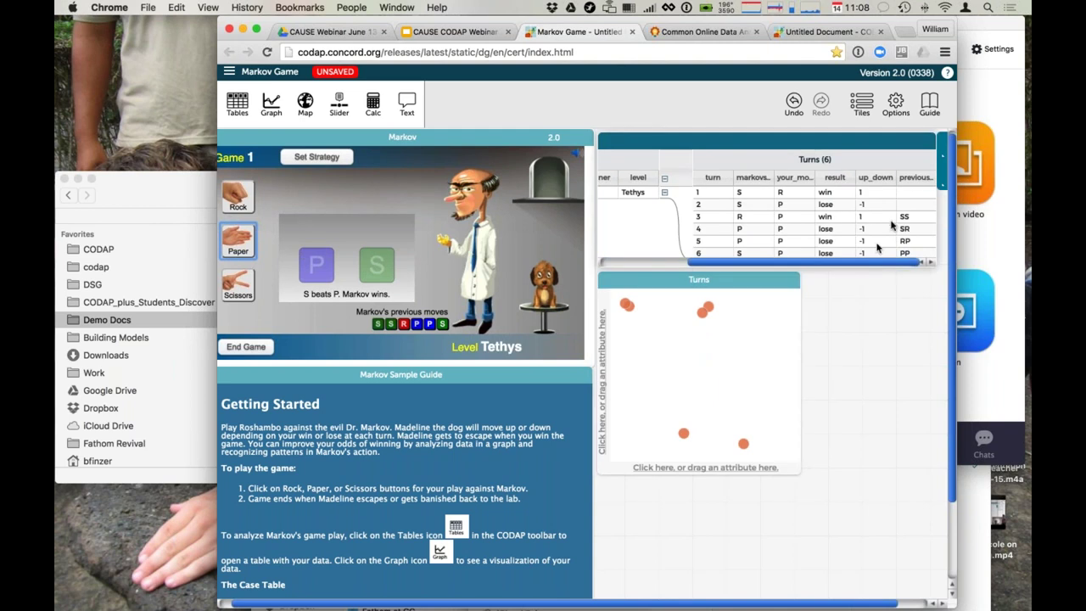
left_click_drag(905, 179, 685, 465)
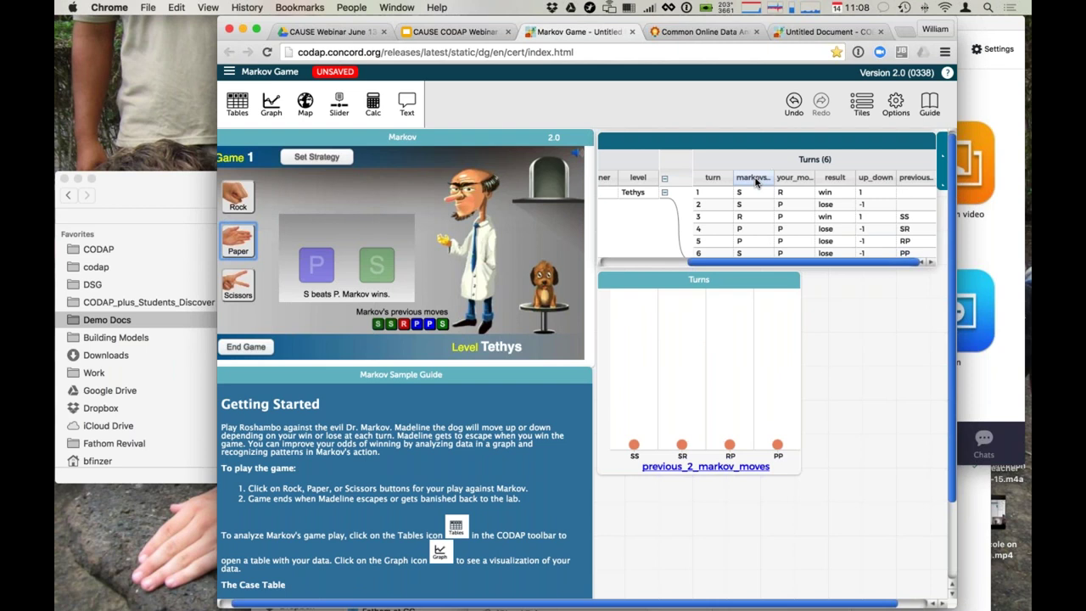
left_click_drag(754, 179, 606, 342)
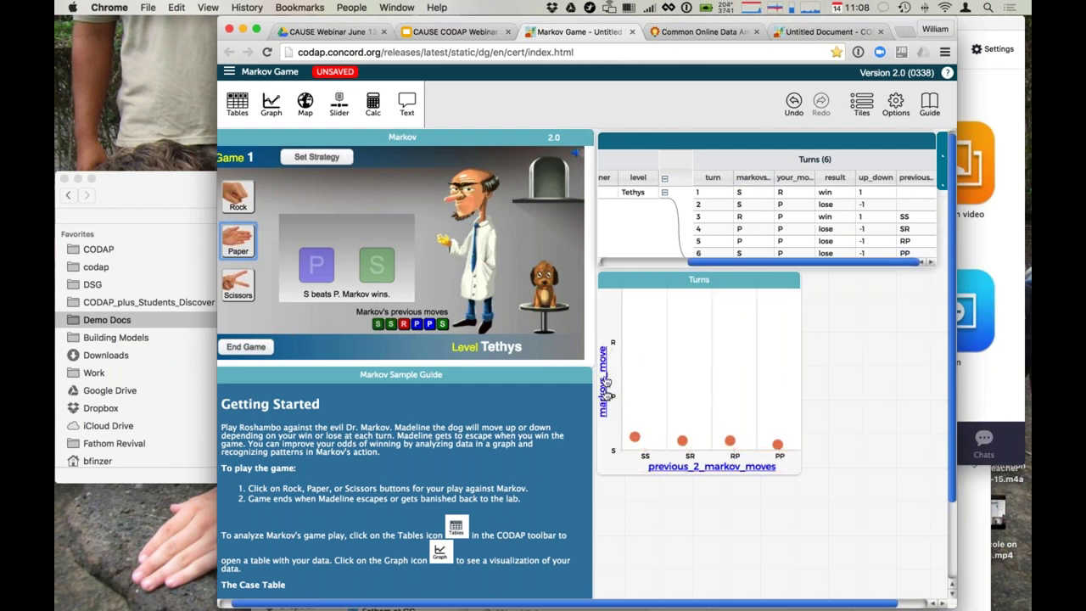
Play Rock through Game 1, then start a new game and play Paper turns.
double_click(238, 206)
double_click(239, 206)
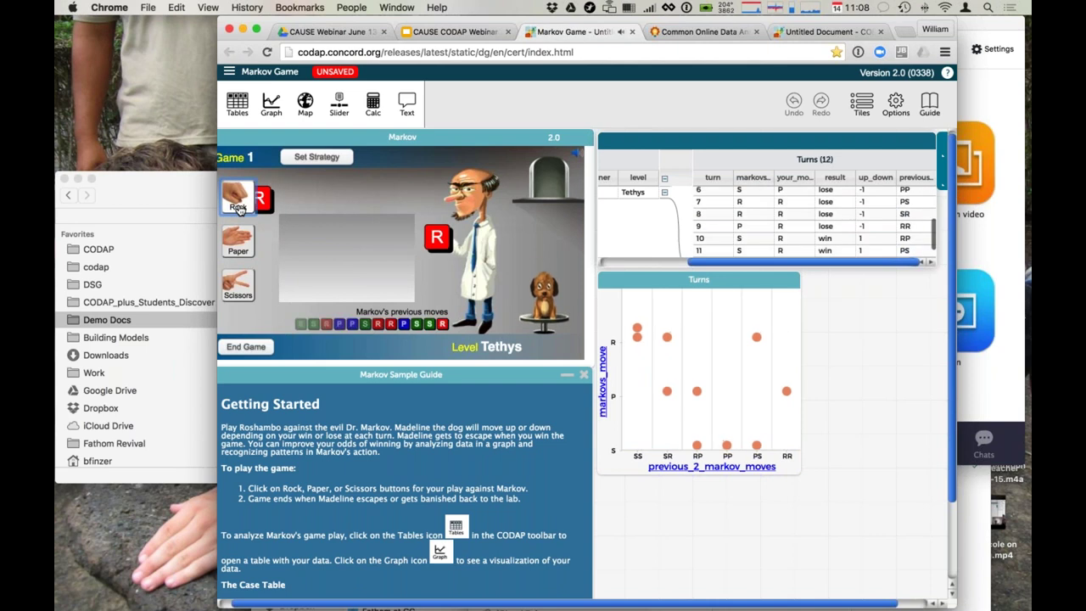
triple_click(238, 207)
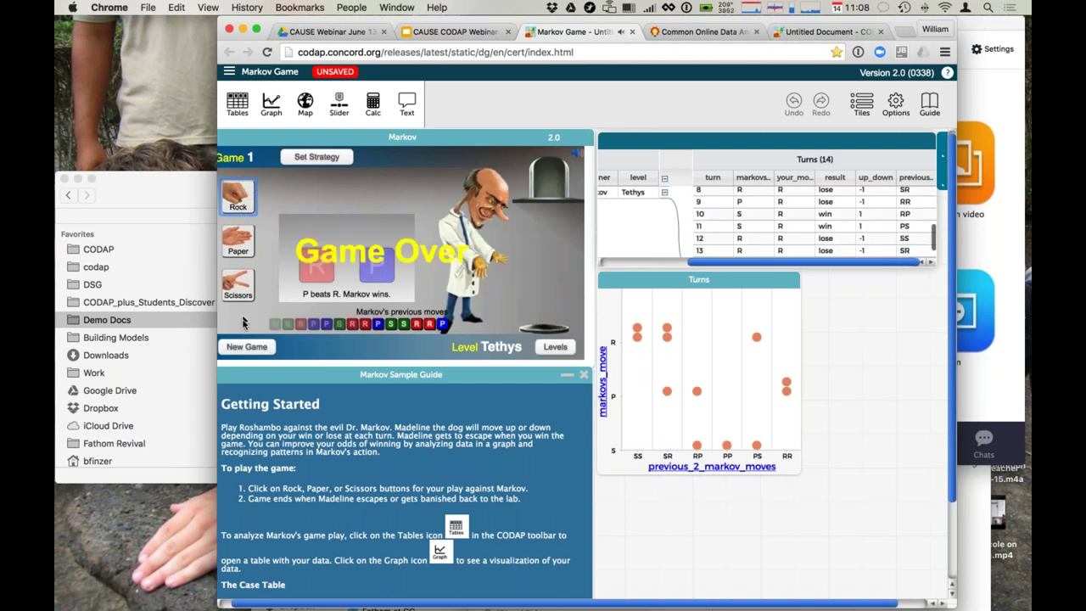
left_click(245, 347)
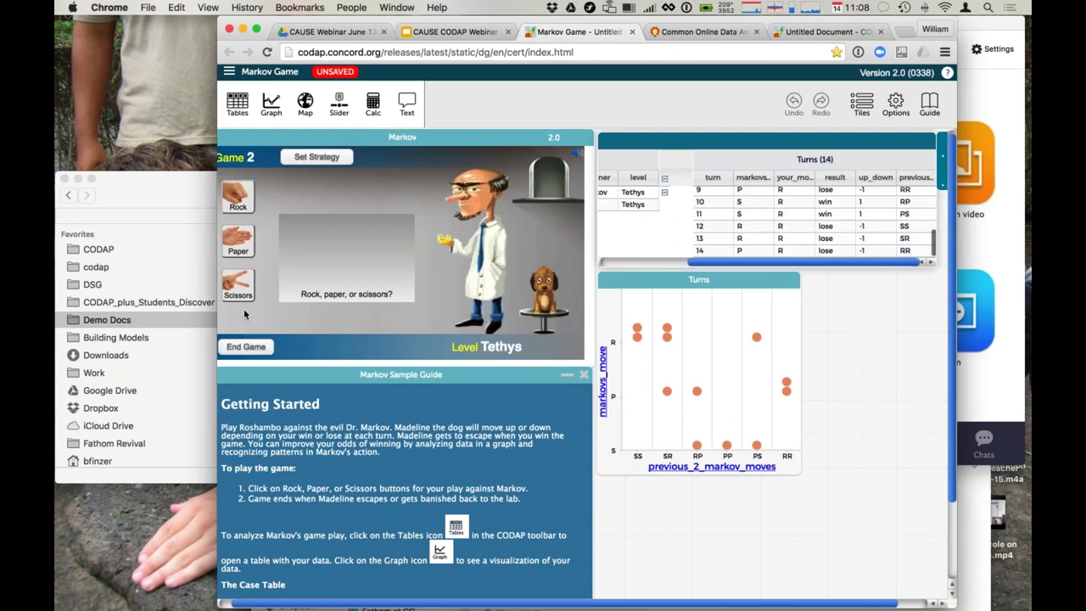
left_click(239, 244)
left_click(239, 245)
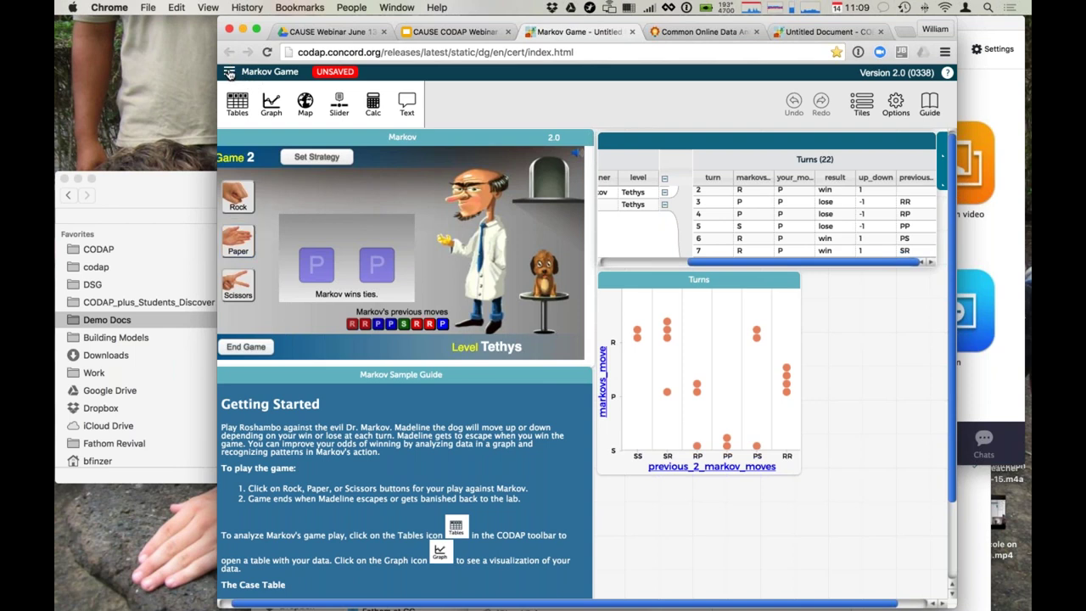
left_click(230, 73)
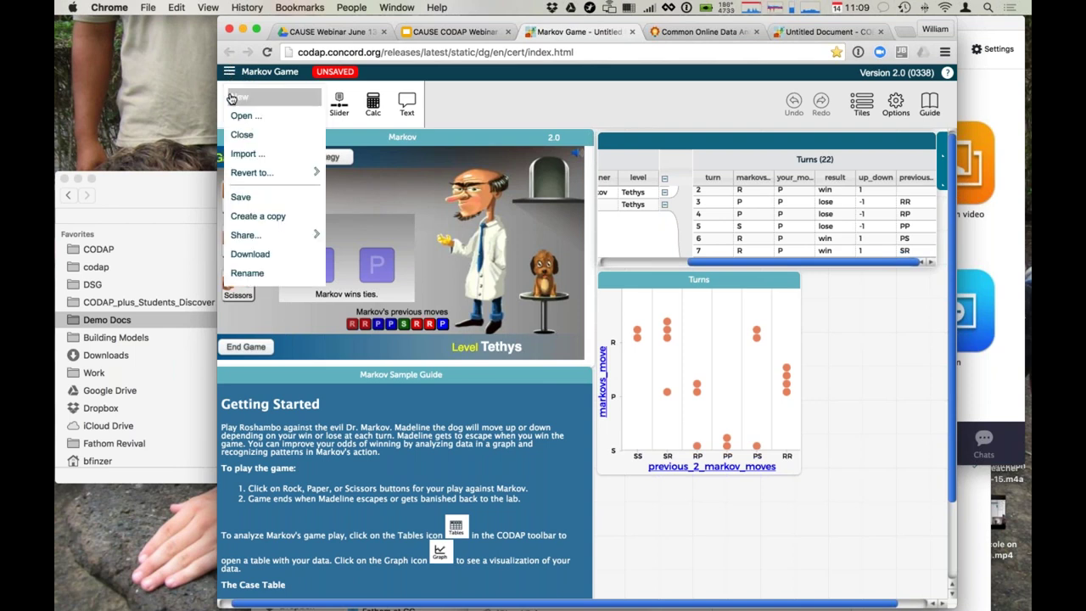
Create a new empty Untitled Document, with the Demo Docs folder open alongside.
left_click(231, 98)
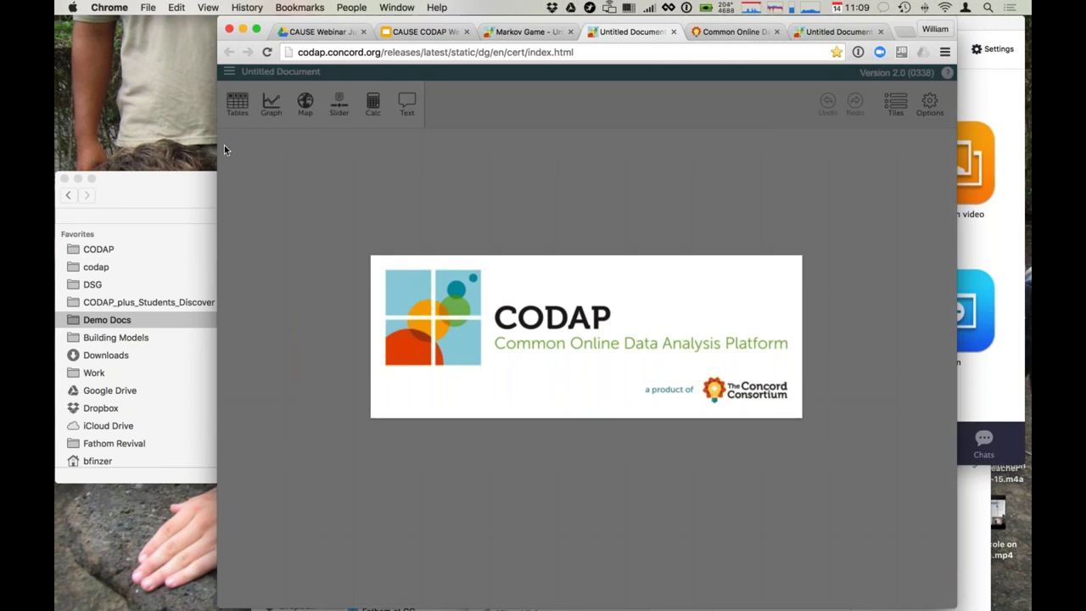
left_click(165, 484)
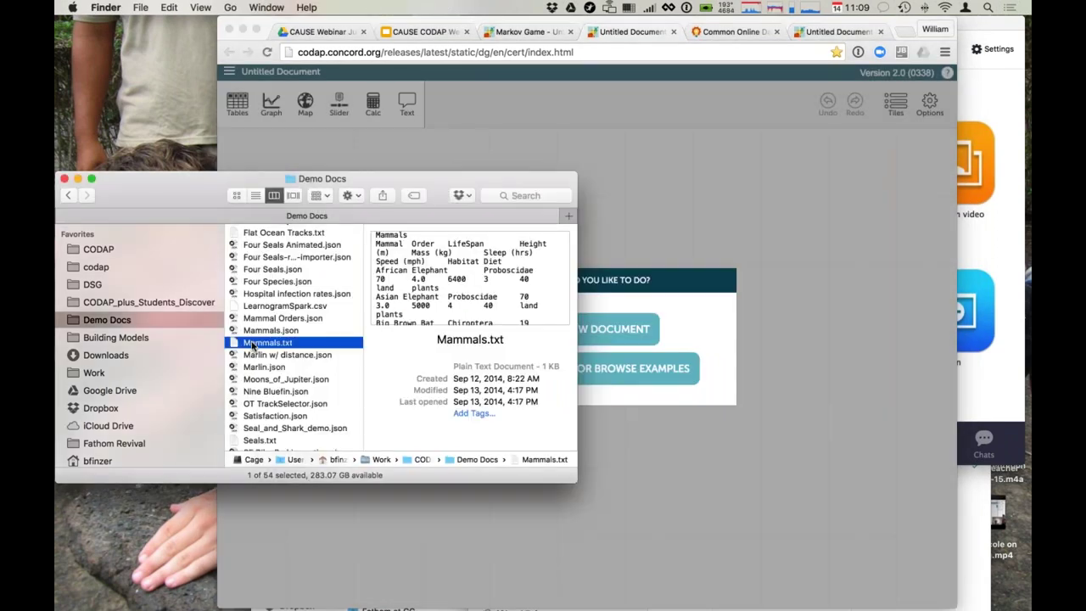
left_click(655, 304)
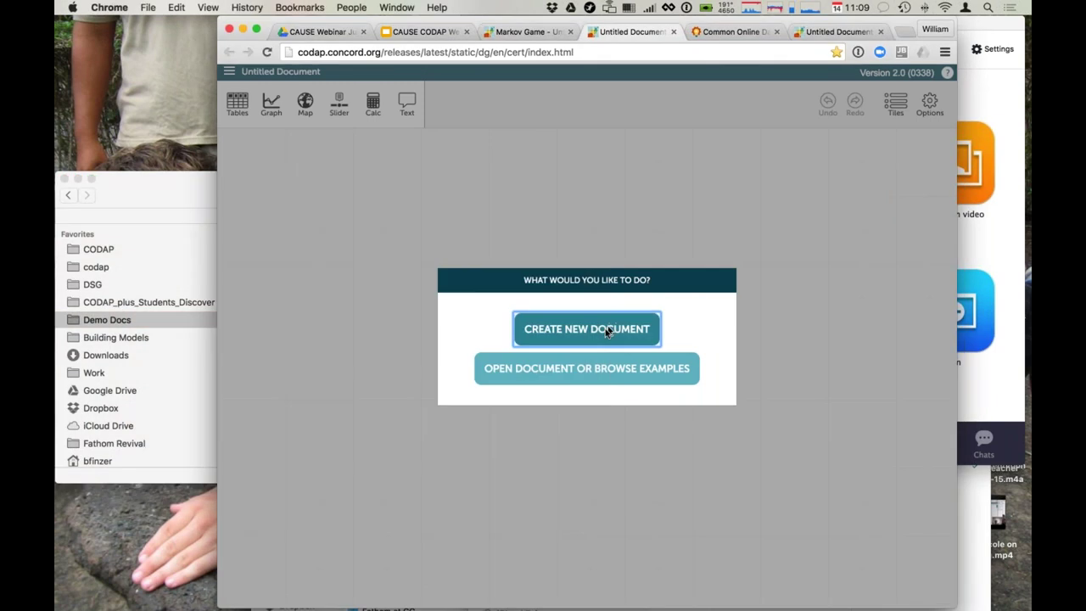
left_click(605, 328)
Import Mammals.txt as a 27-case table, widen it, and dot-plot Height (m).
left_click(168, 462)
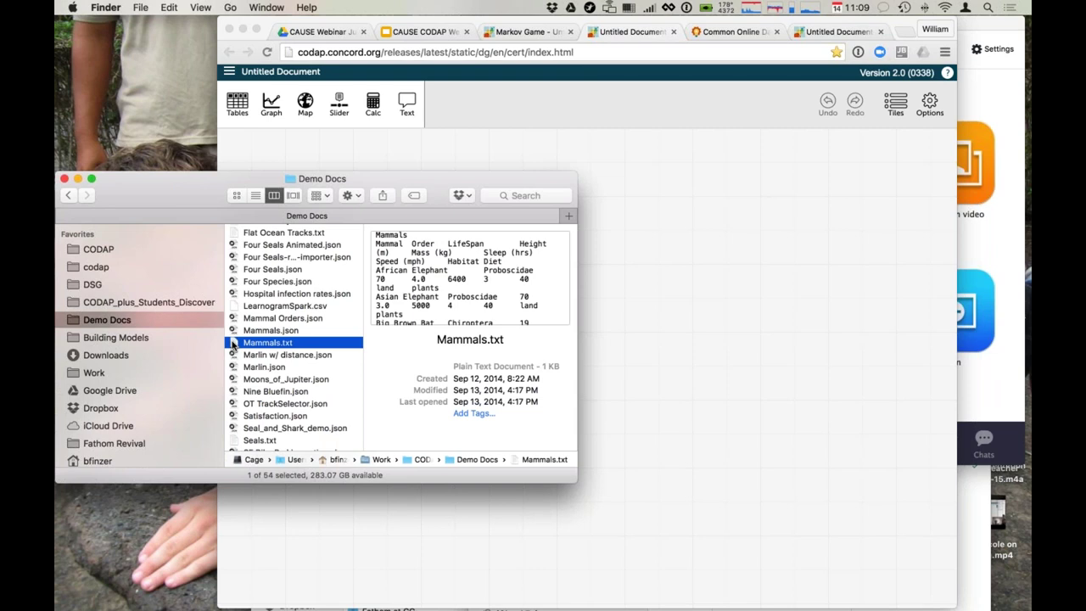
left_click_drag(233, 345, 596, 168)
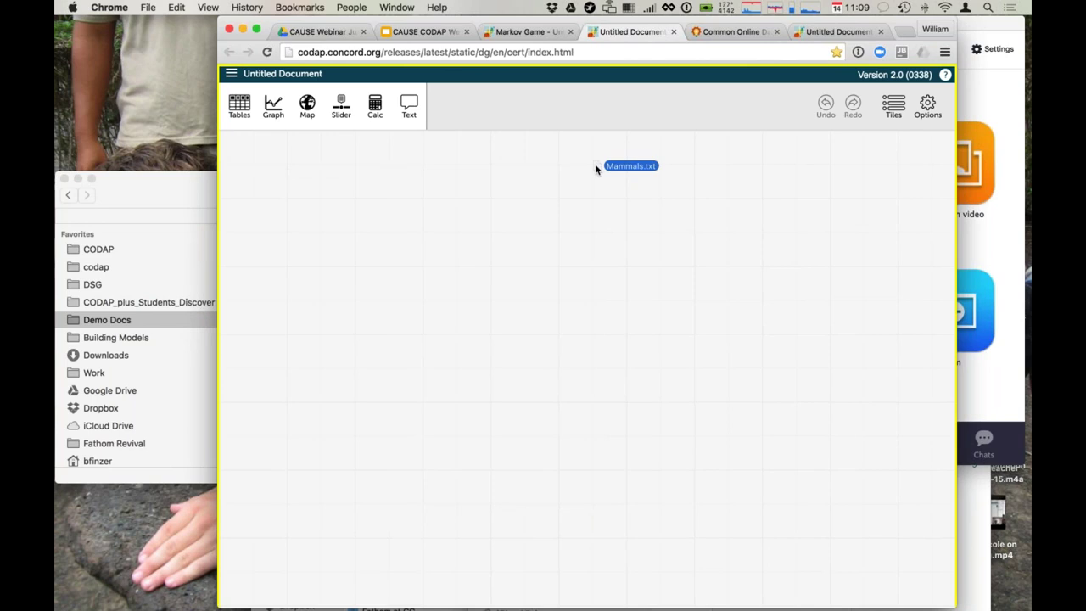
left_click_drag(595, 168, 596, 169)
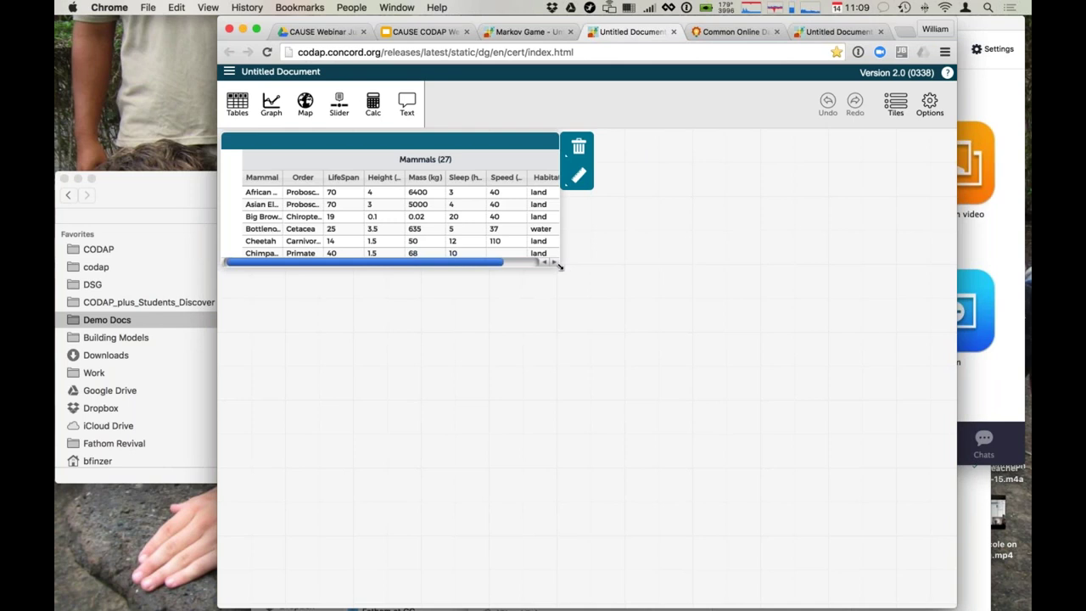
left_click_drag(560, 264, 616, 268)
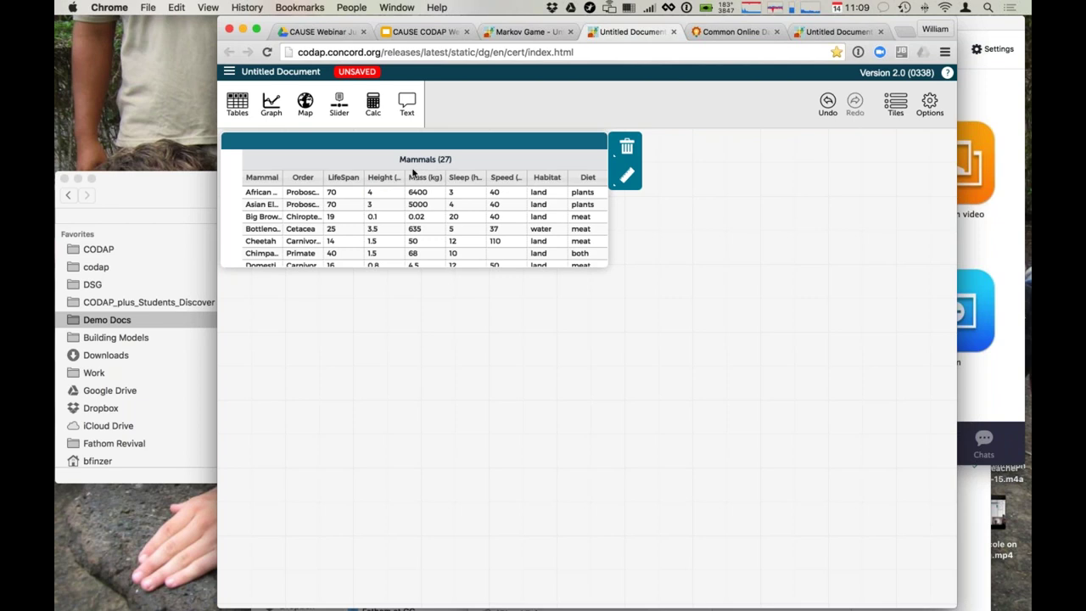
left_click(271, 106)
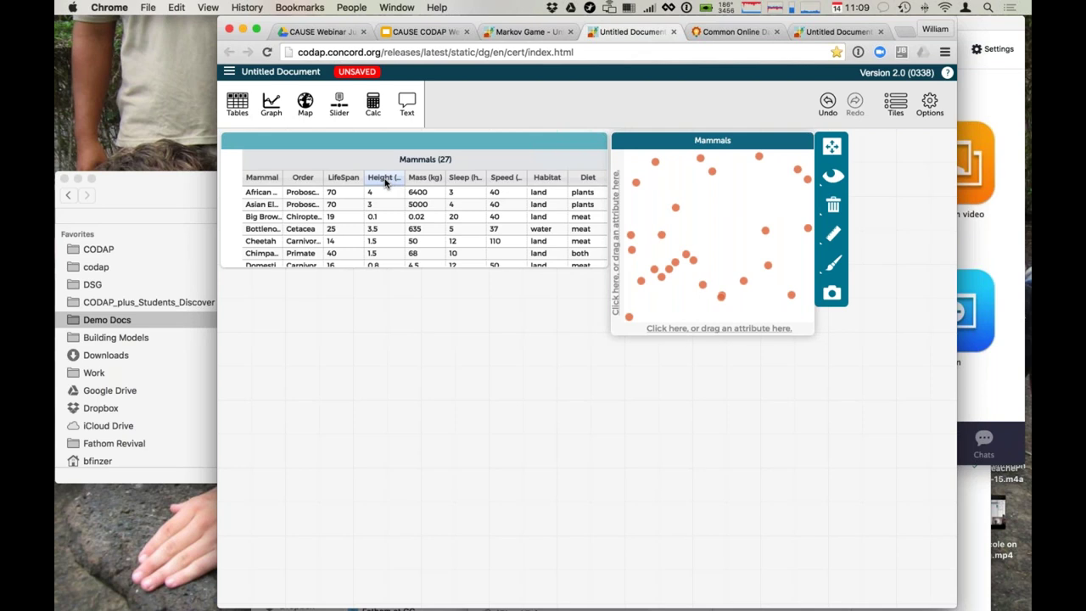
left_click_drag(385, 181, 661, 336)
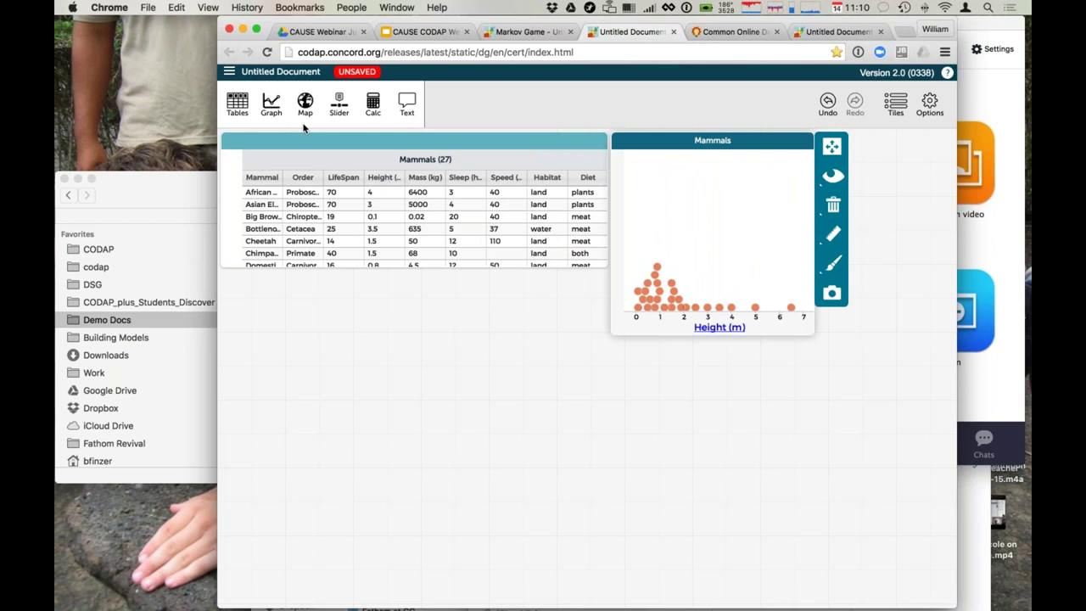
Add a second graph of Diet and select the plants group and the top meat dot.
left_click(280, 104)
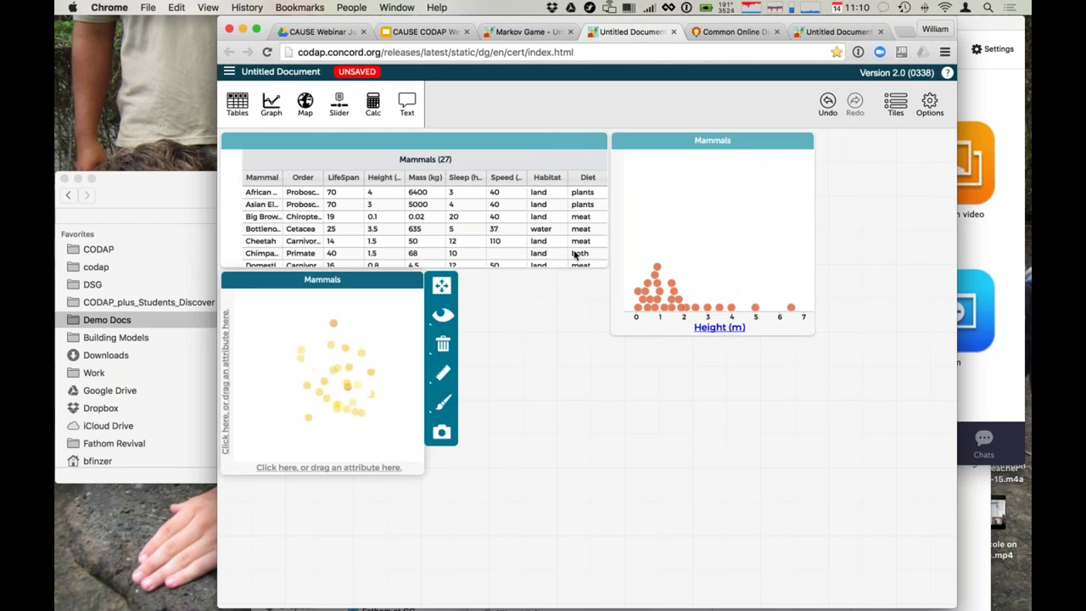
left_click_drag(592, 178, 326, 470)
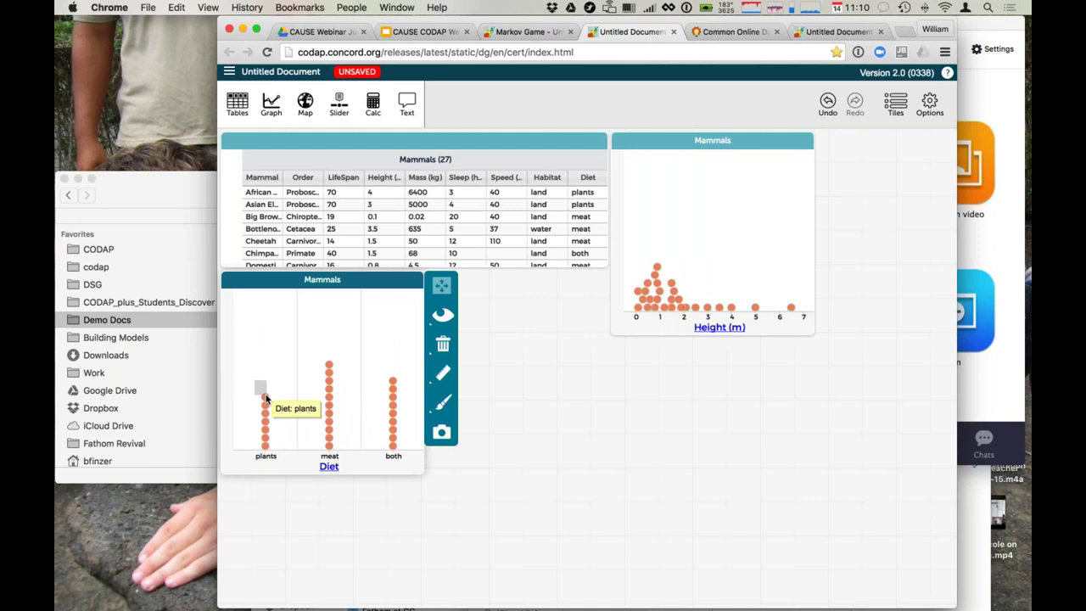
left_click_drag(254, 381, 273, 452)
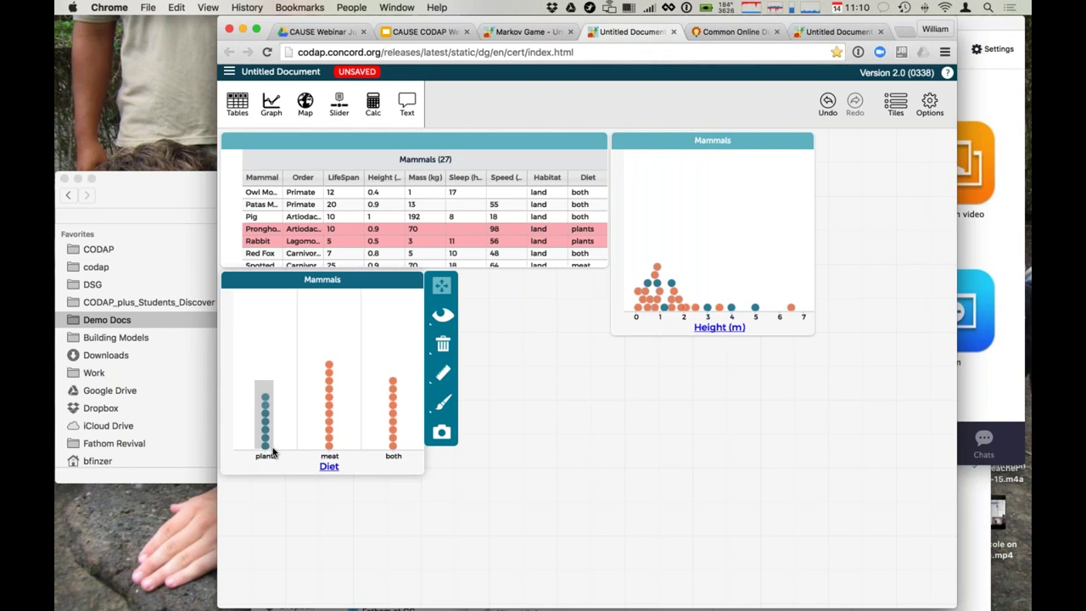
left_click_drag(273, 454, 273, 454)
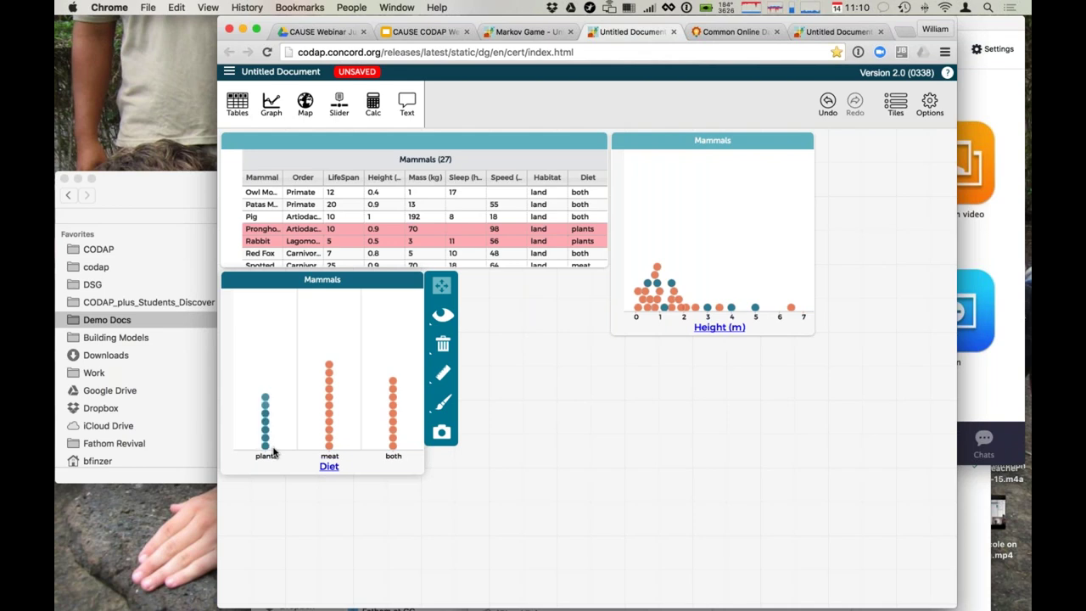
left_click(330, 366)
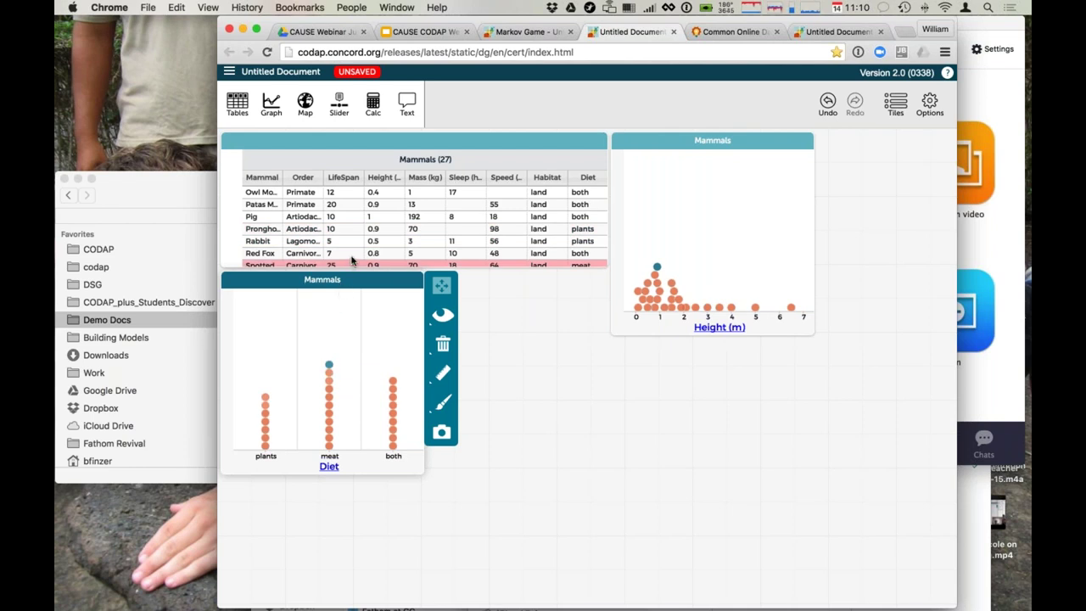
Drag the Horse's dot on the Height plot to a larger height value.
scroll(352, 260, "down", 1)
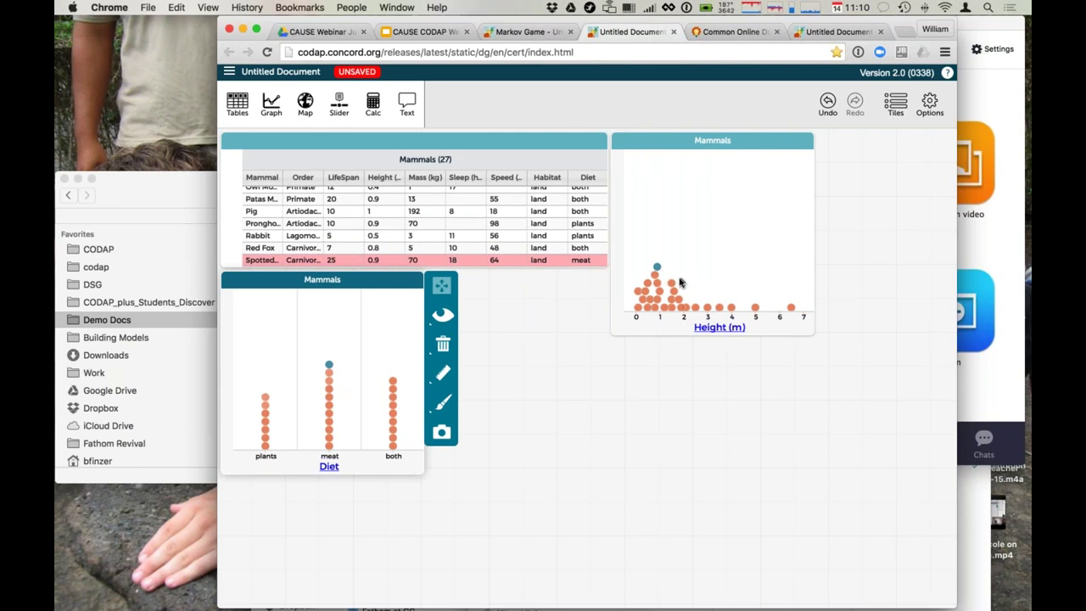
mouse_move(672, 286)
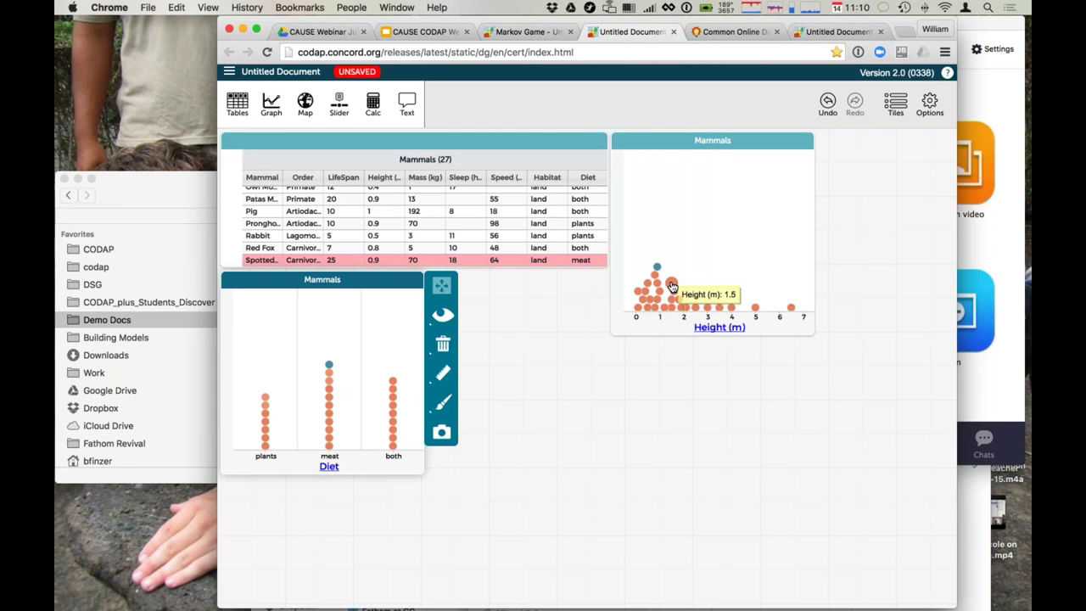
left_click_drag(672, 286, 783, 307)
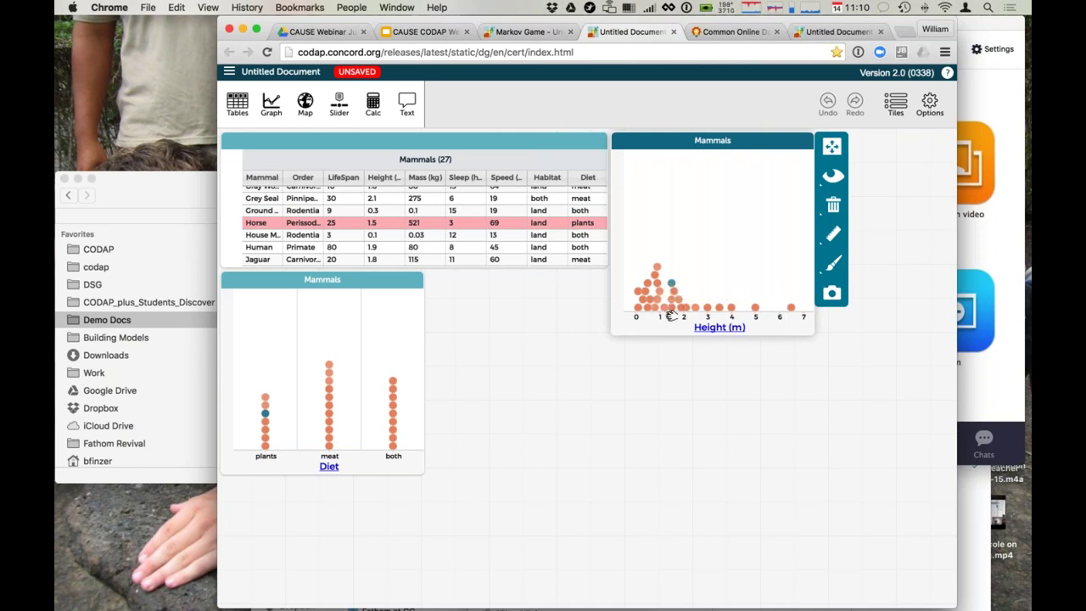
Show Mean and Median on the Height plot, then drag the Lion's height to 2.5.
left_click(834, 236)
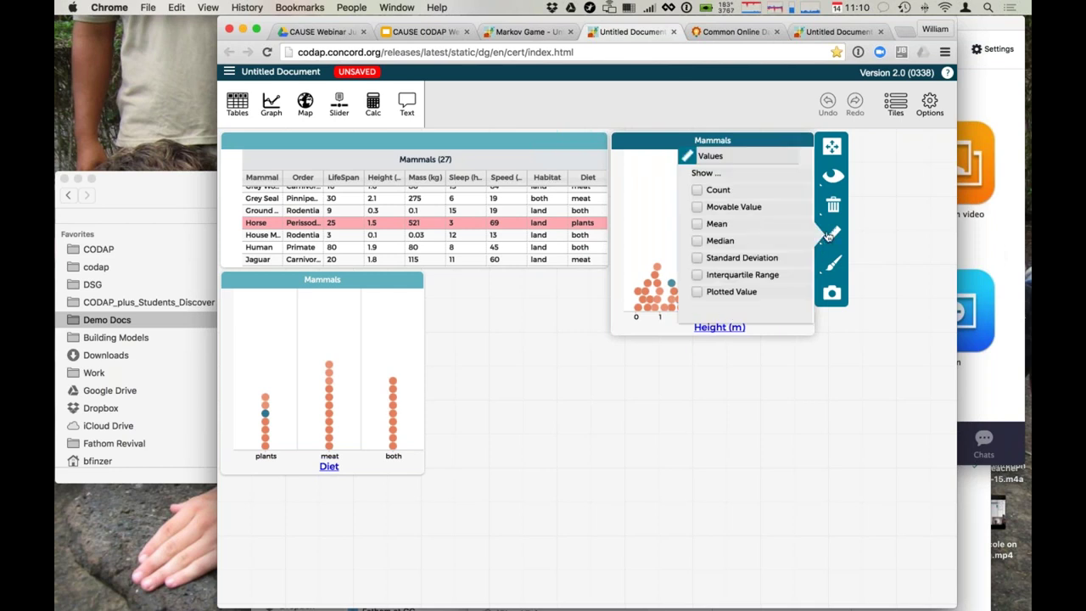
left_click(697, 224)
left_click(697, 241)
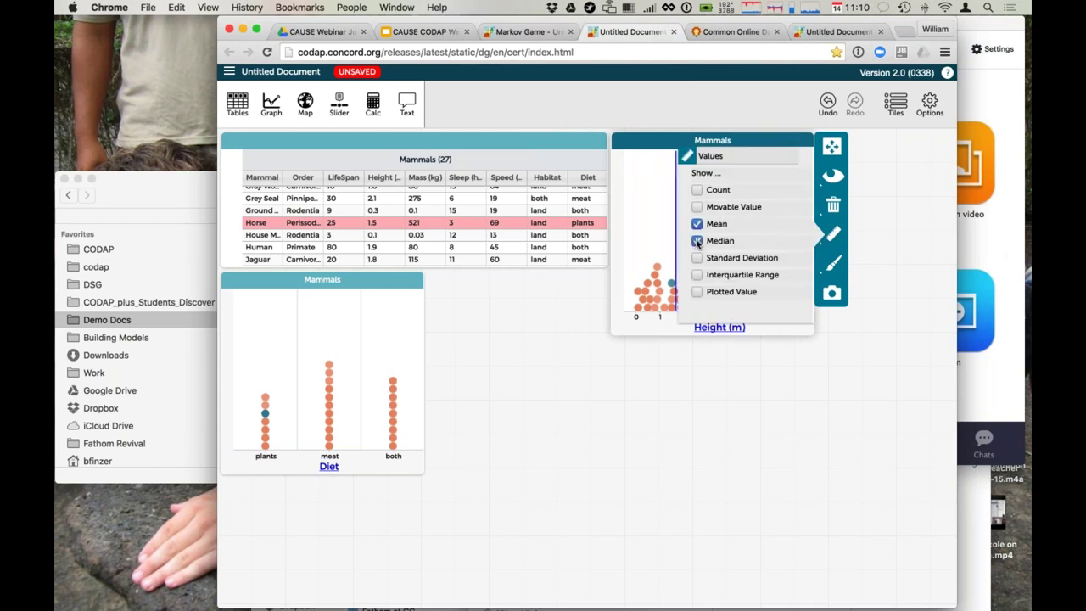
left_click(649, 230)
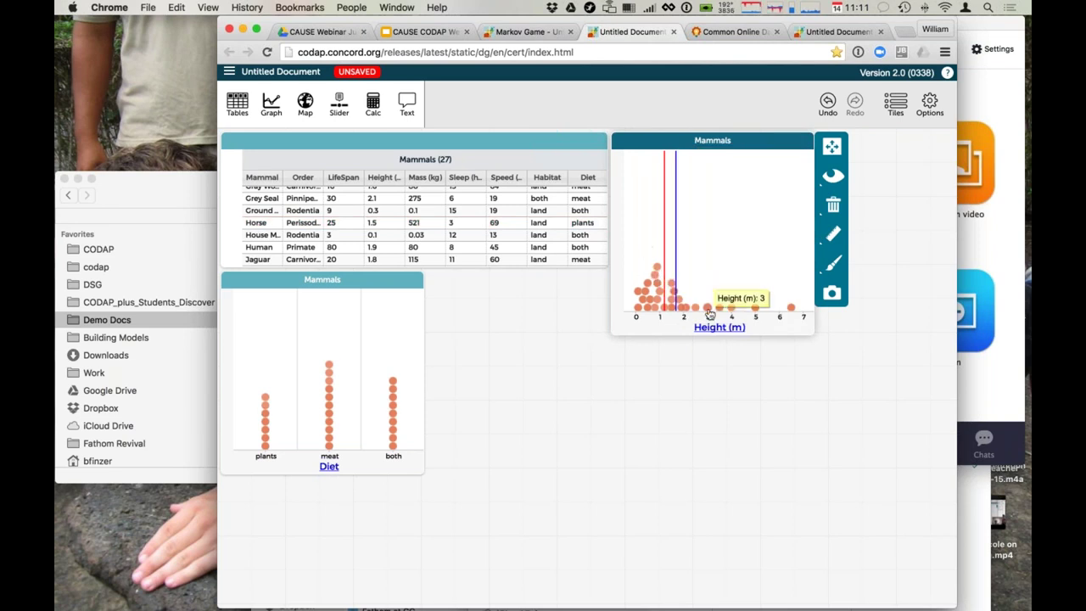
mouse_move(694, 313)
left_click_drag(693, 313, 768, 307)
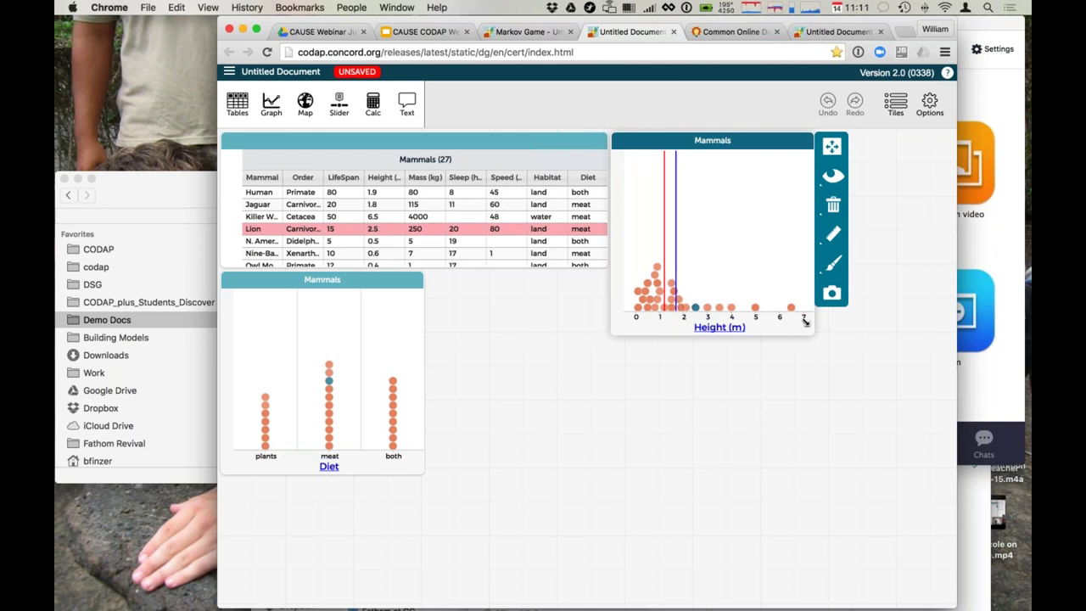
Rescale the dot plot's Height axis so it runs from 0 to 8 metres.
mouse_move(802, 315)
left_mouse_down()
mouse_move(717, 317)
mouse_move(802, 316)
mouse_move(742, 316)
mouse_move(788, 318)
left_mouse_up()
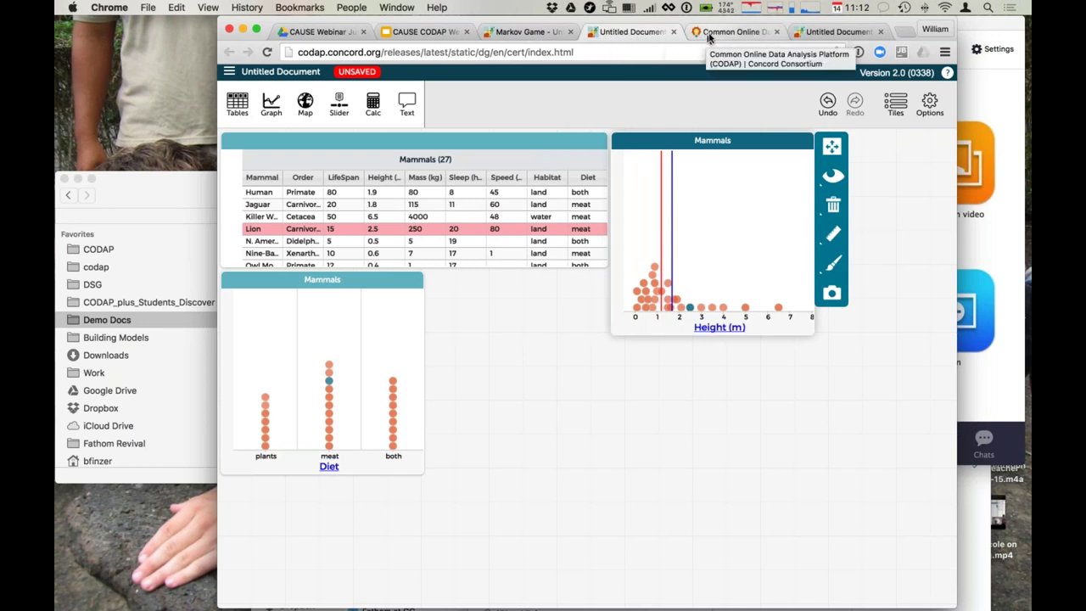
left_click(440, 33)
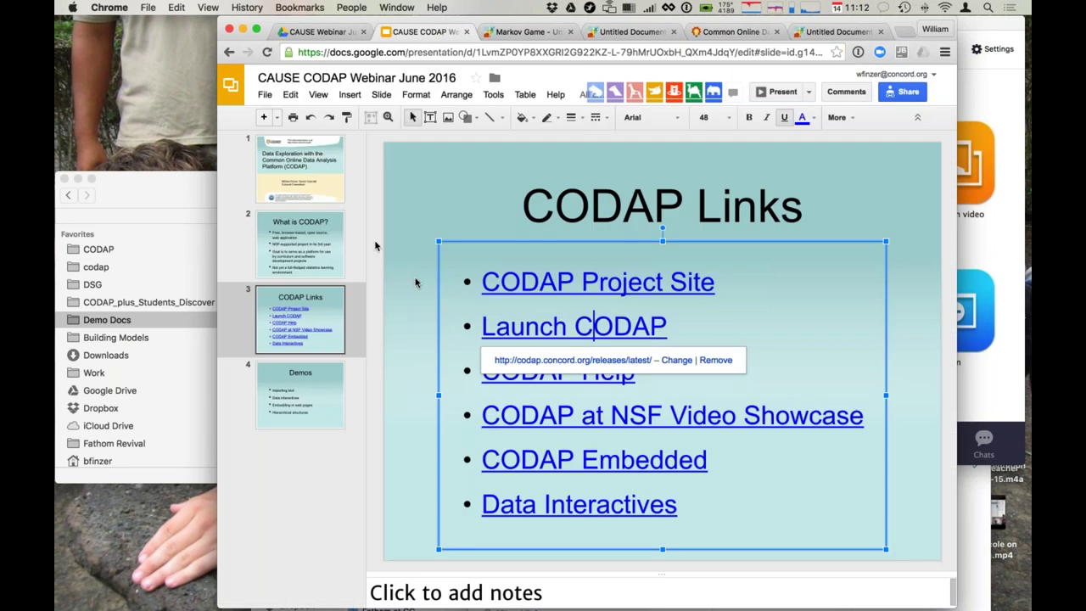
left_click(703, 324)
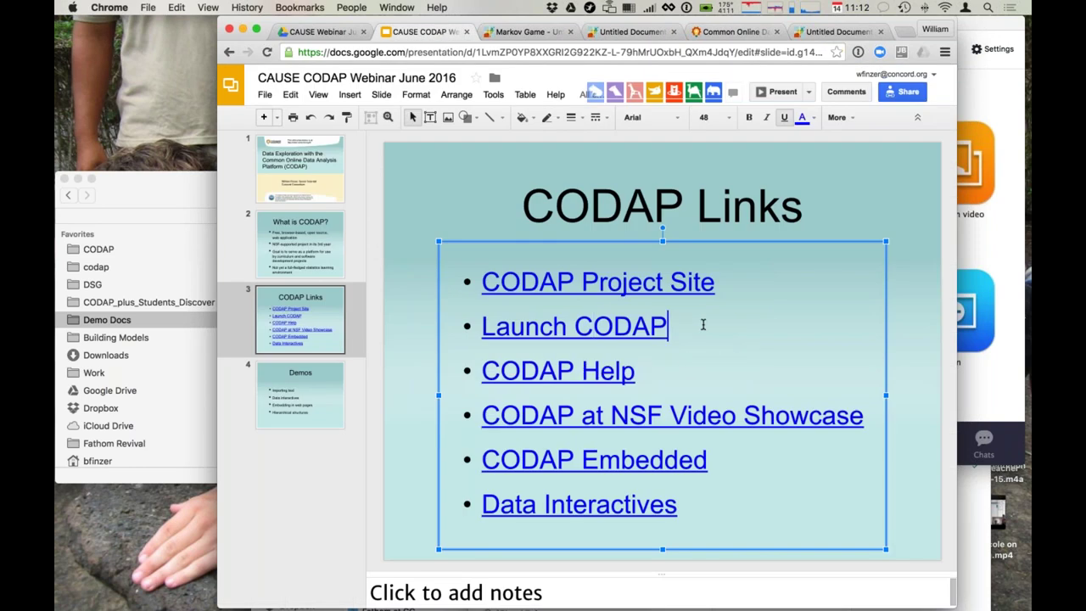
left_click(557, 370)
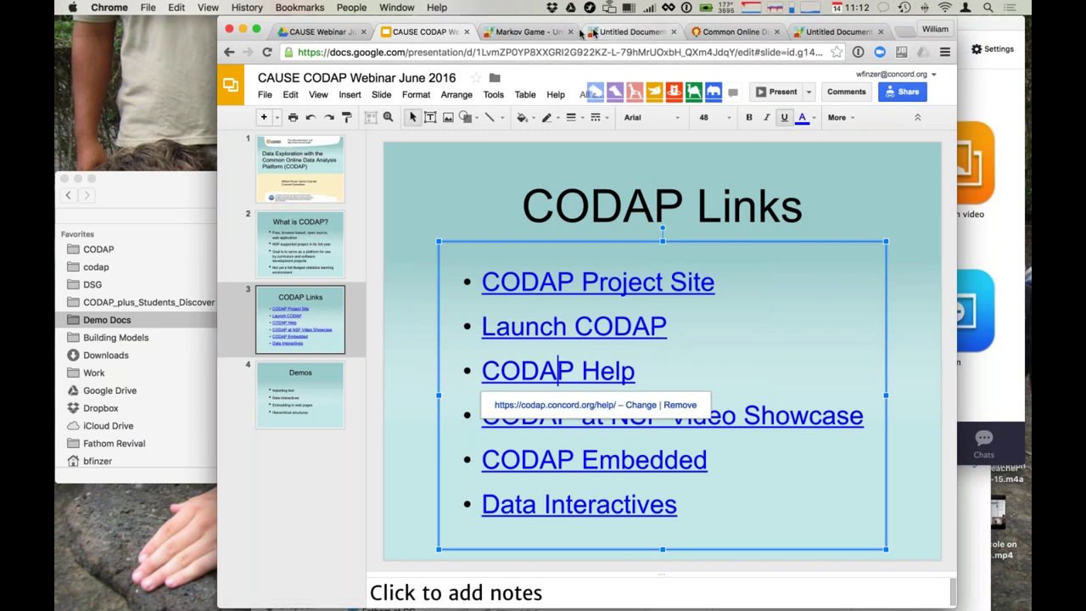
left_click(625, 33)
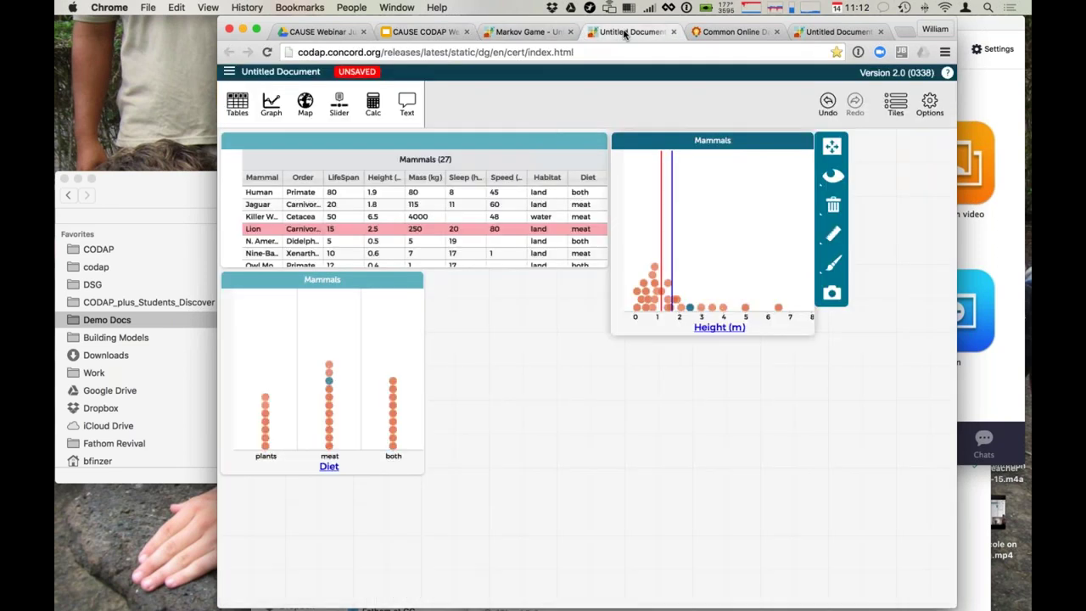
Open CODAP Help and go to the Getting Started With Tables guide.
left_click(947, 74)
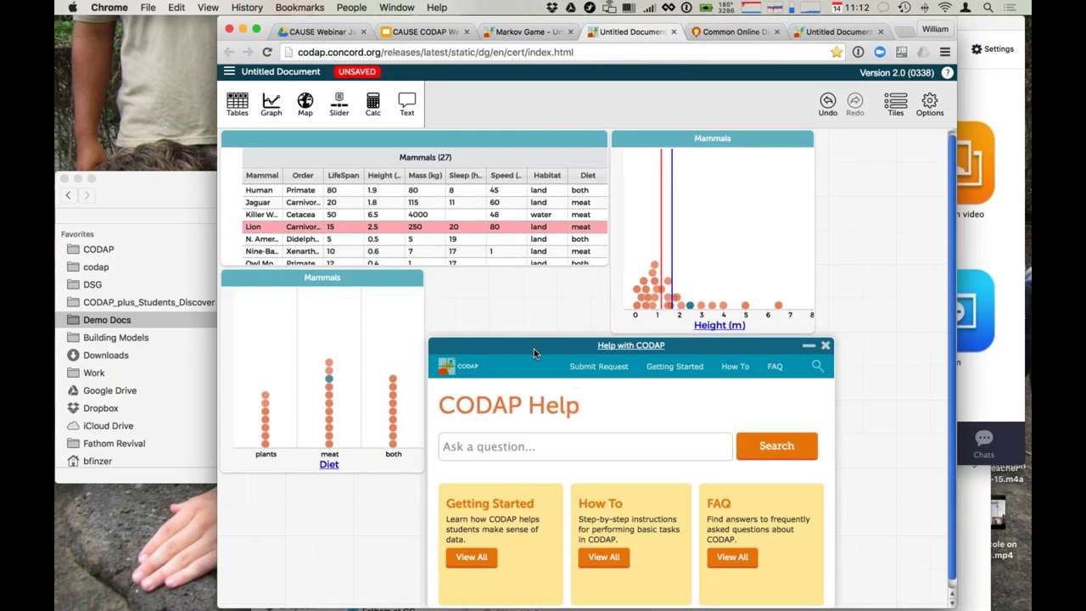
mouse_move(535, 346)
left_mouse_down()
mouse_move(531, 266)
mouse_move(496, 329)
mouse_move(518, 246)
mouse_move(563, 285)
mouse_move(538, 346)
left_mouse_up()
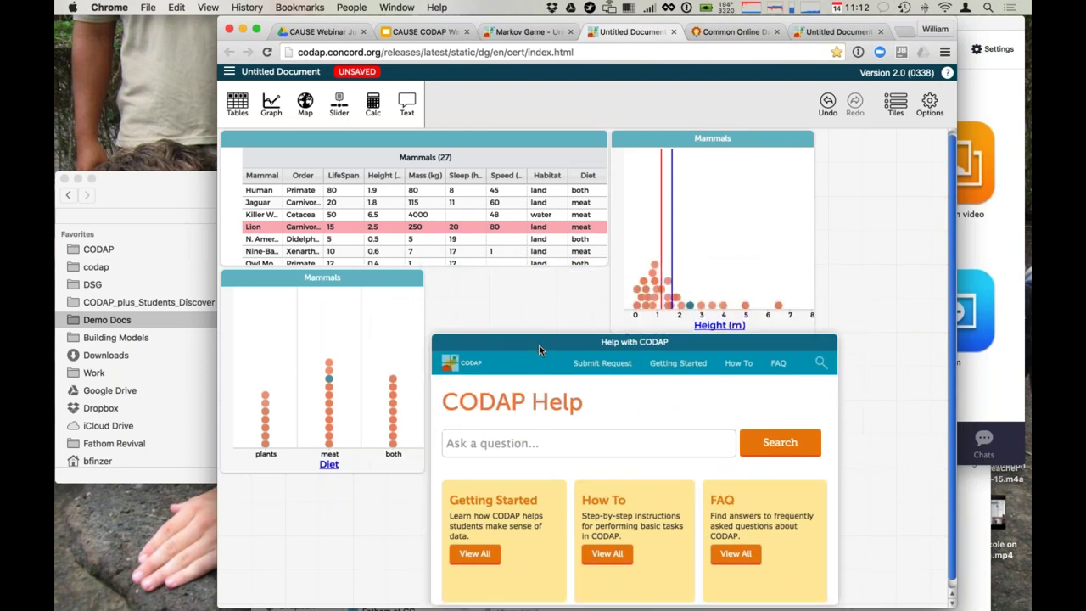
left_click(484, 563)
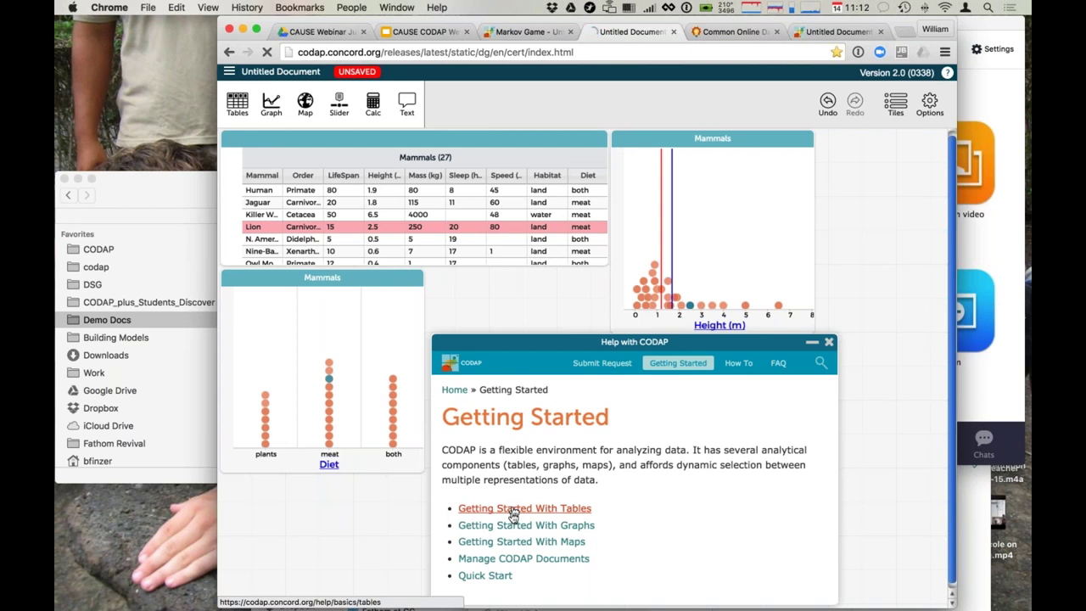
left_click(513, 509)
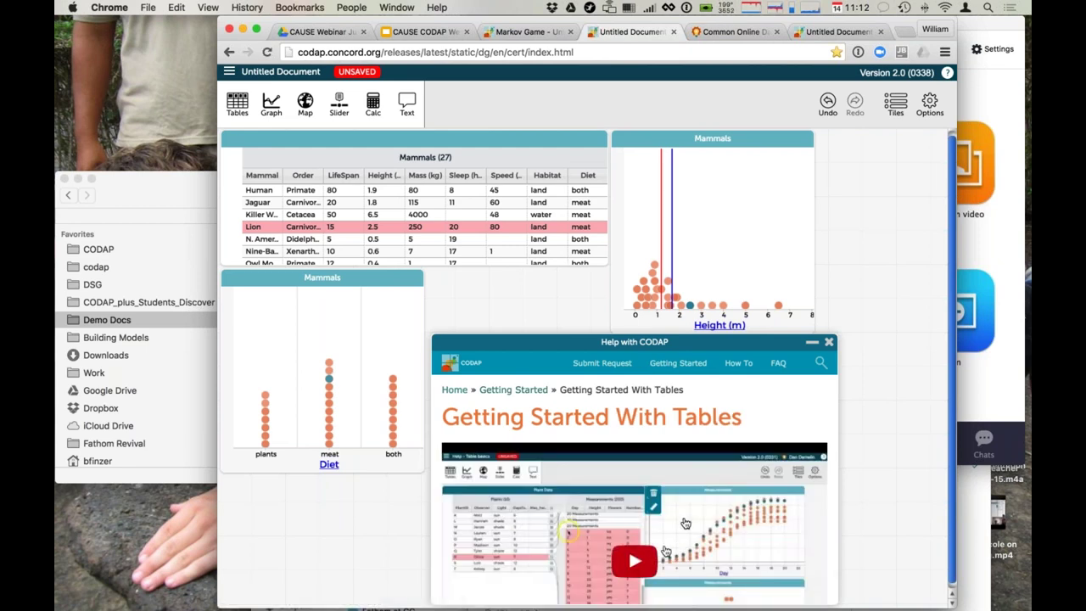
Scroll through the tables guide, then close the help window.
scroll(683, 521, "down", 5)
scroll(683, 518, "down", 2)
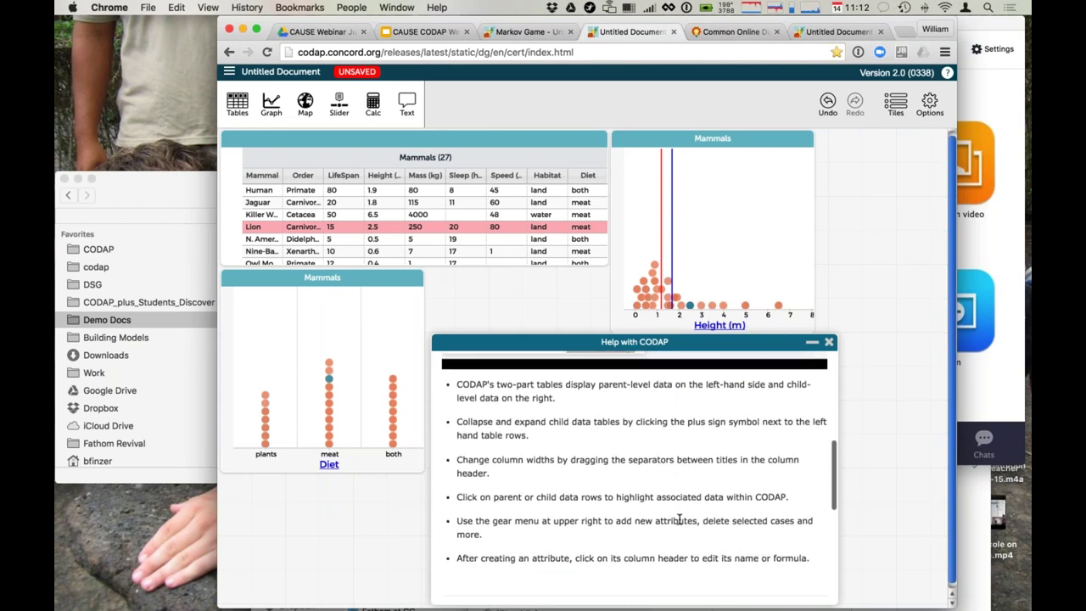
scroll(679, 519, "up", 6)
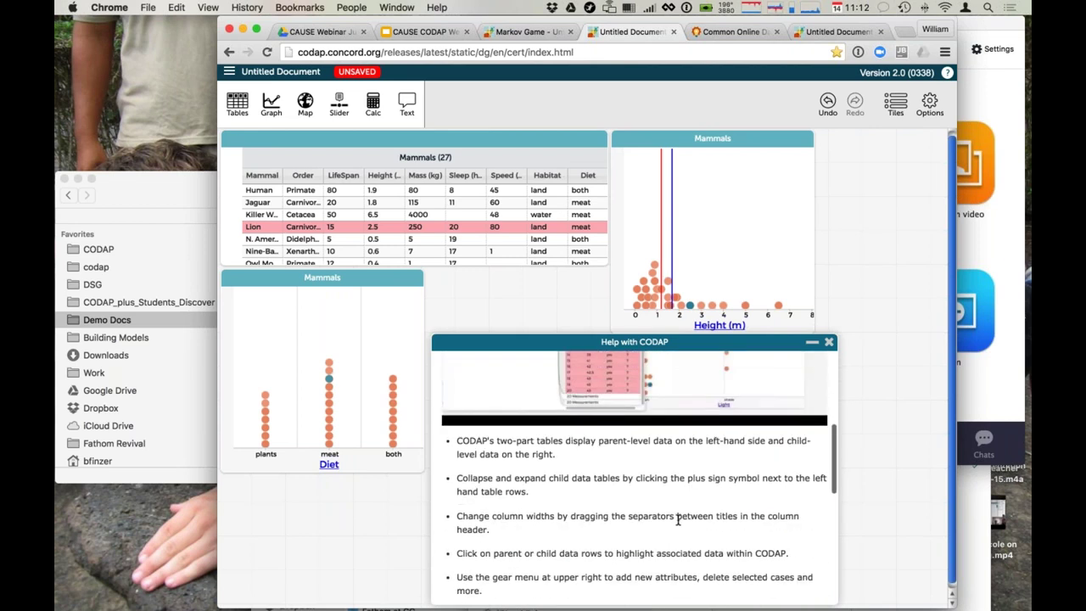
scroll(679, 524, "up", 2)
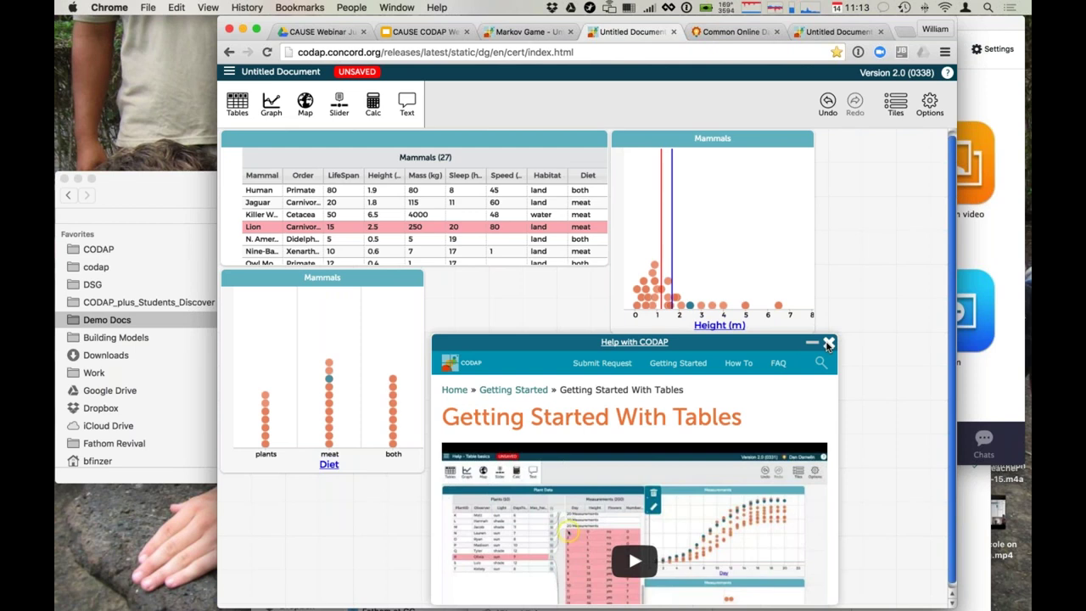
left_click(829, 344)
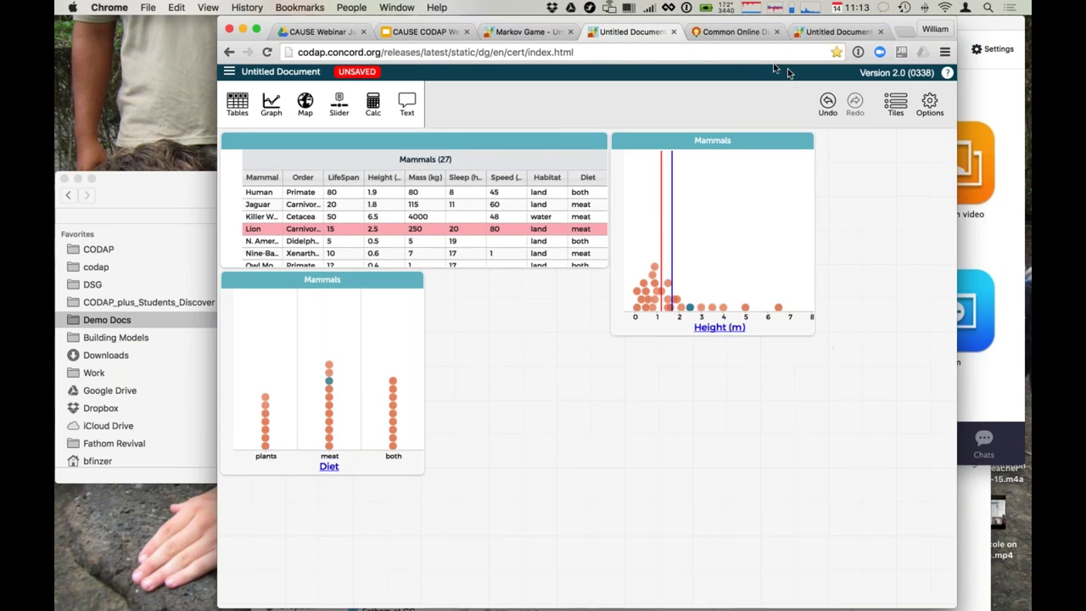
left_click(422, 34)
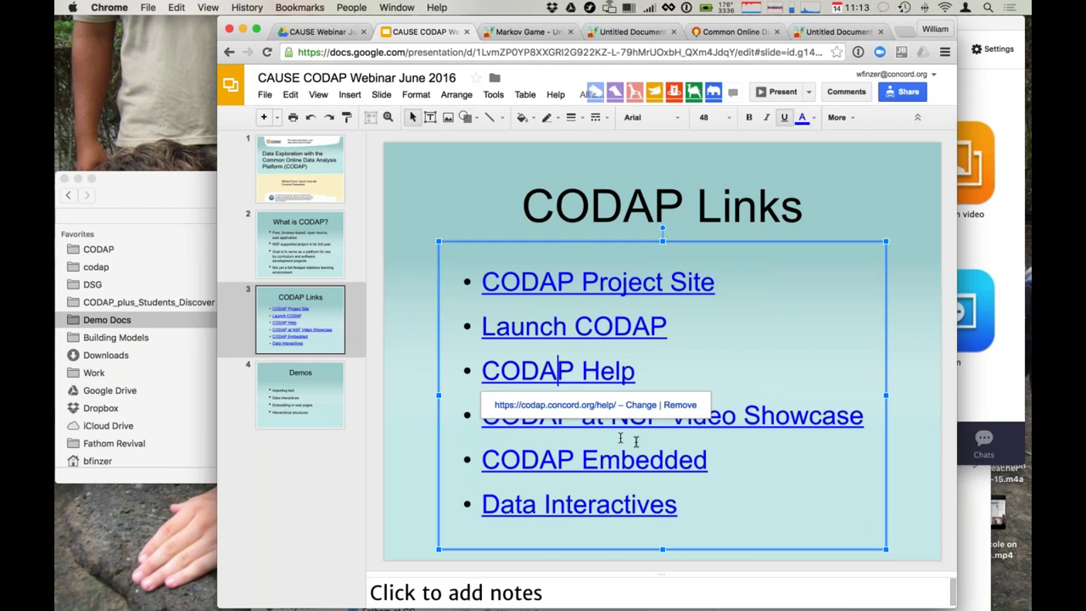
left_click(749, 439)
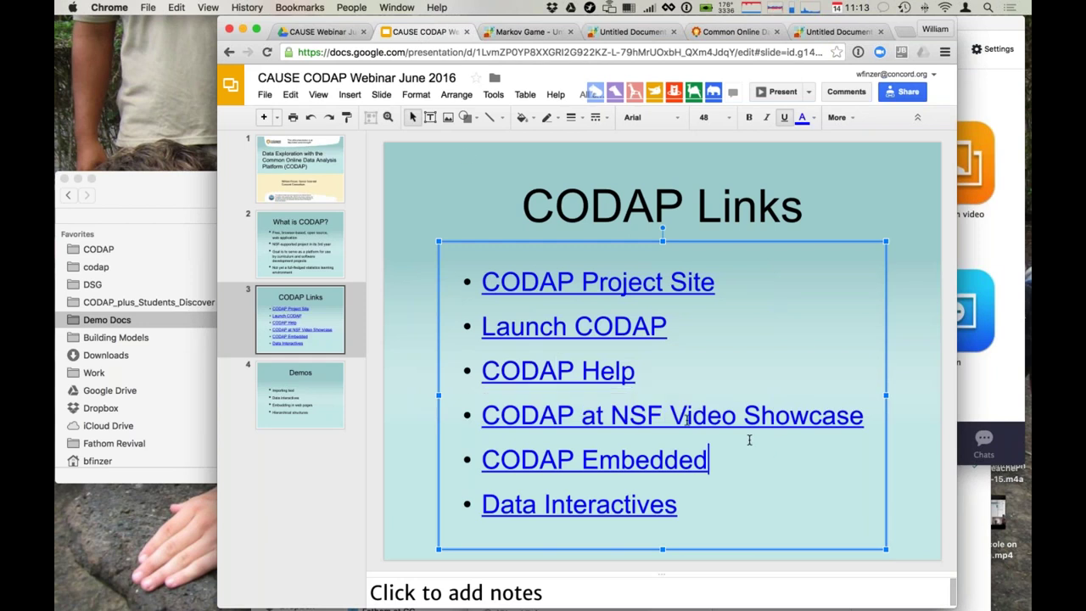
left_click(606, 34)
mouse_move(673, 219)
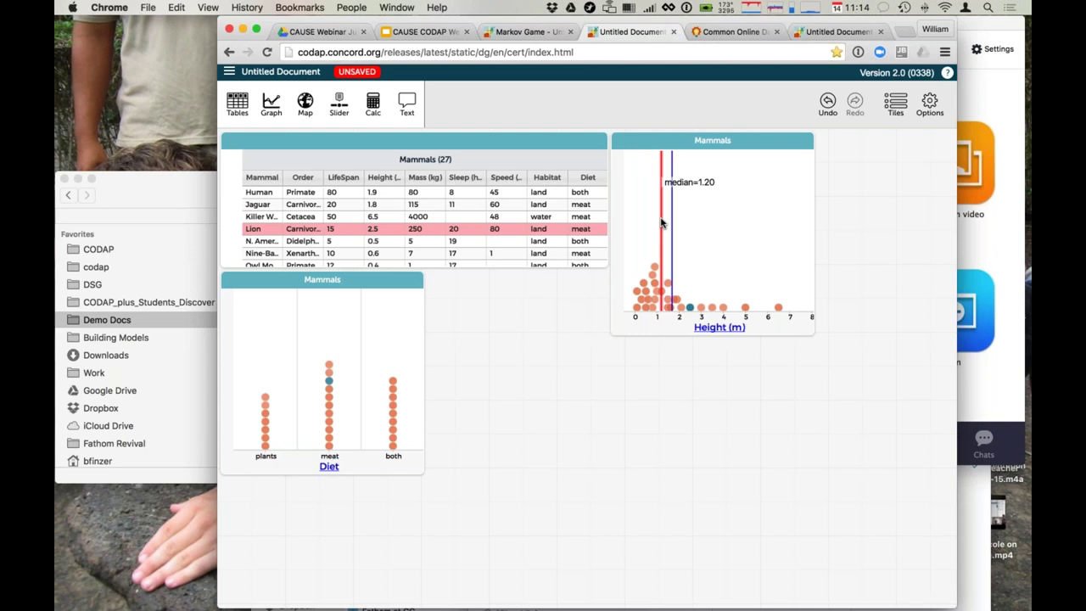
left_click(422, 32)
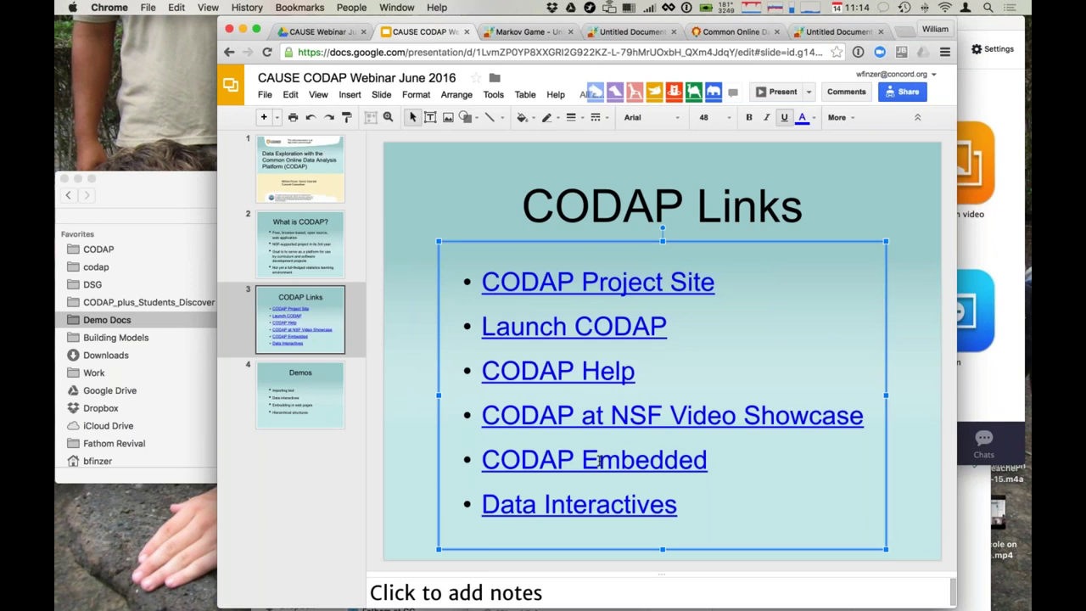
Open the CODAP Embedded link in a new tab, showing 'Some Examples of Embedded Data Analysis'.
key("ctrl+shift+f")
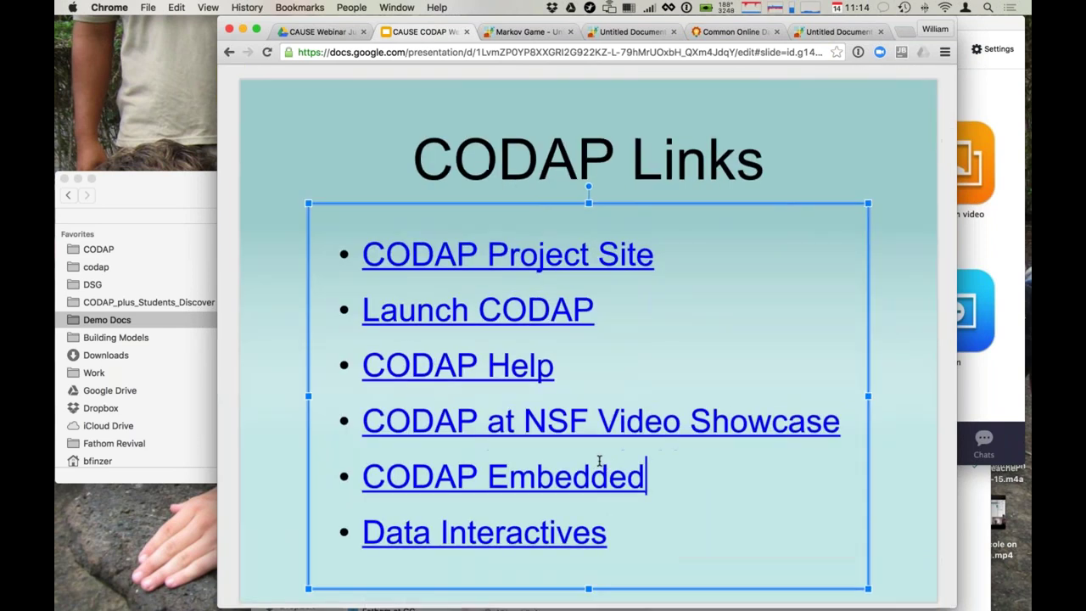
key("Down")
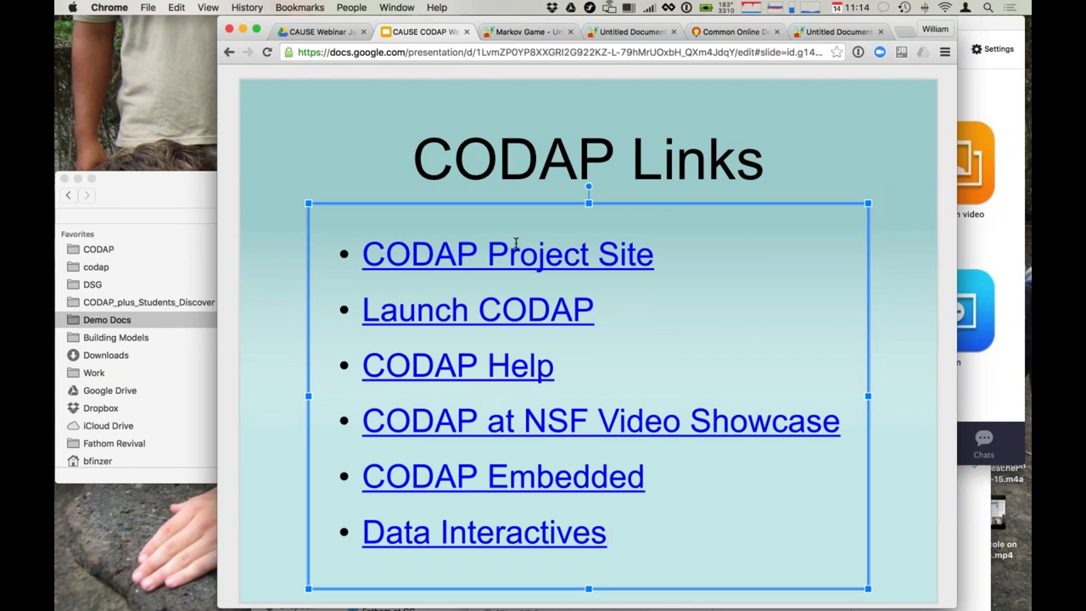
key("ctrl+shift+f")
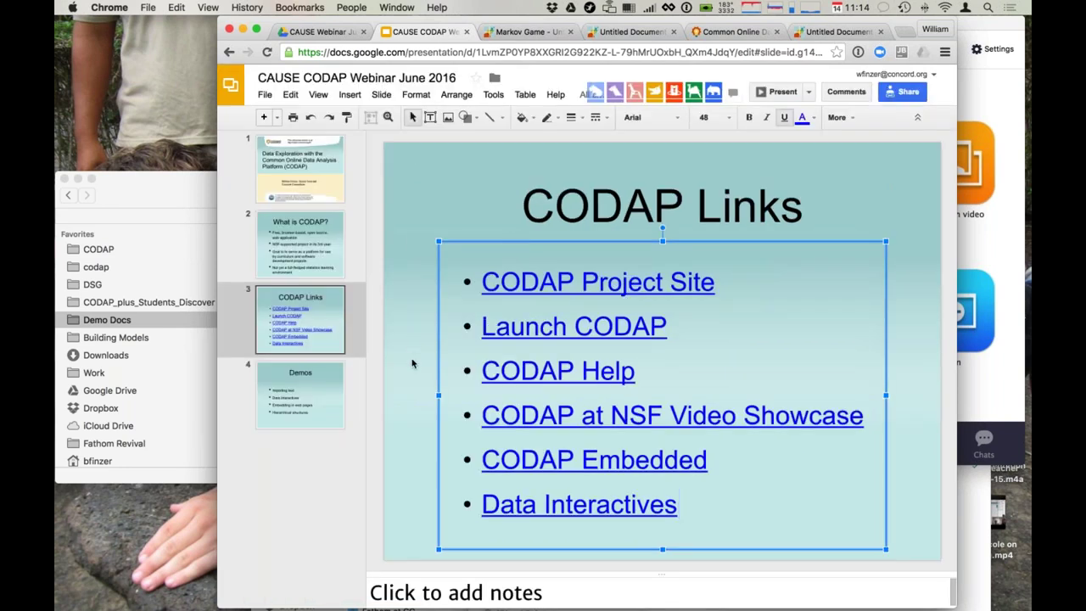
left_click(551, 459)
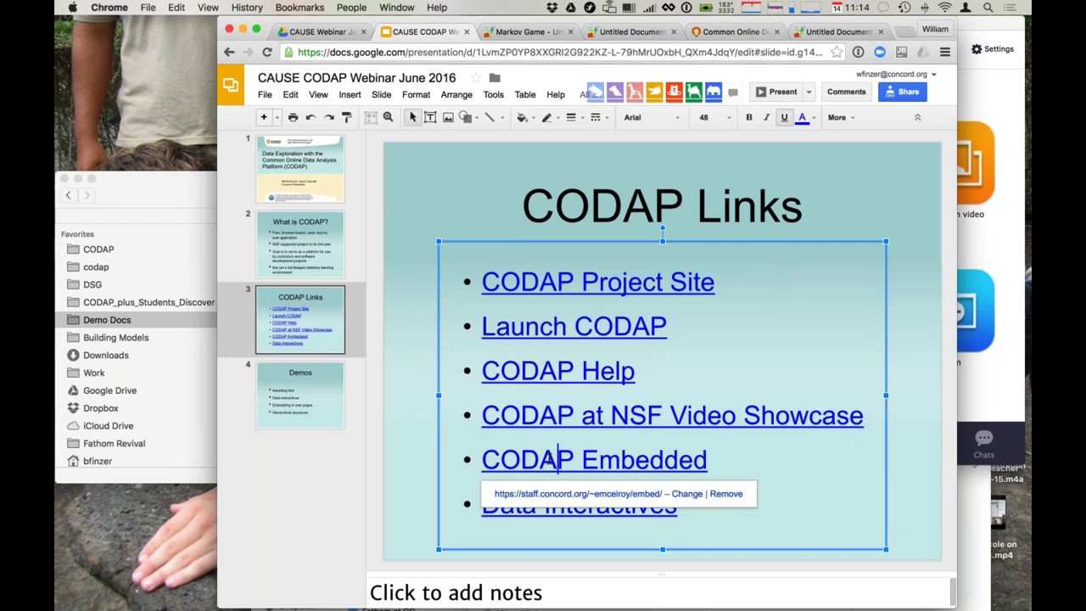
left_click(553, 493)
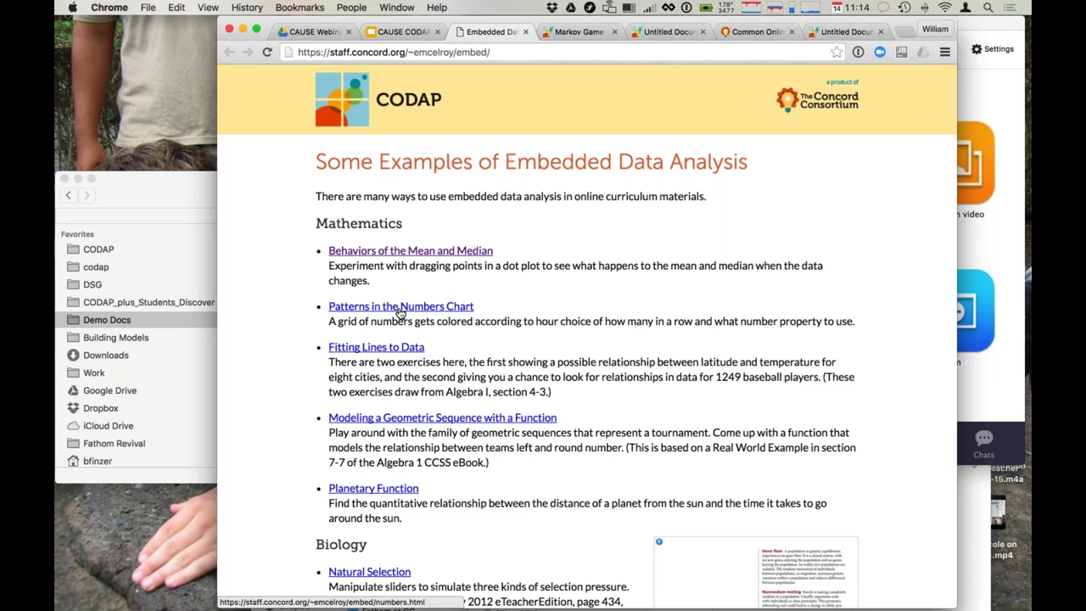
Open the Fitting Lines to Data example and select its Temperatures versus Latitude scatterplot.
left_click(384, 350)
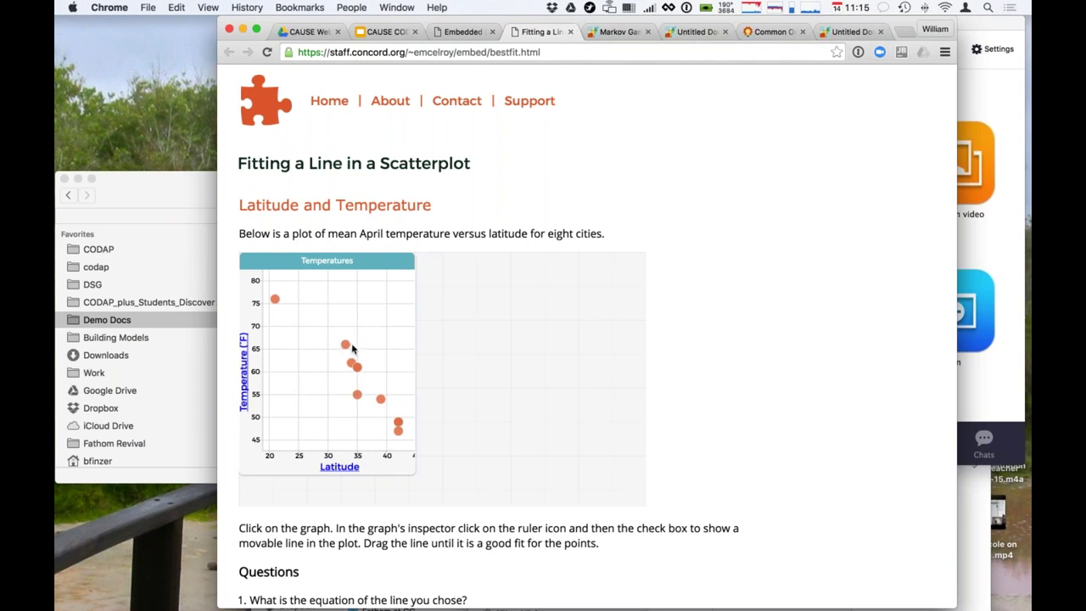
mouse_move(348, 348)
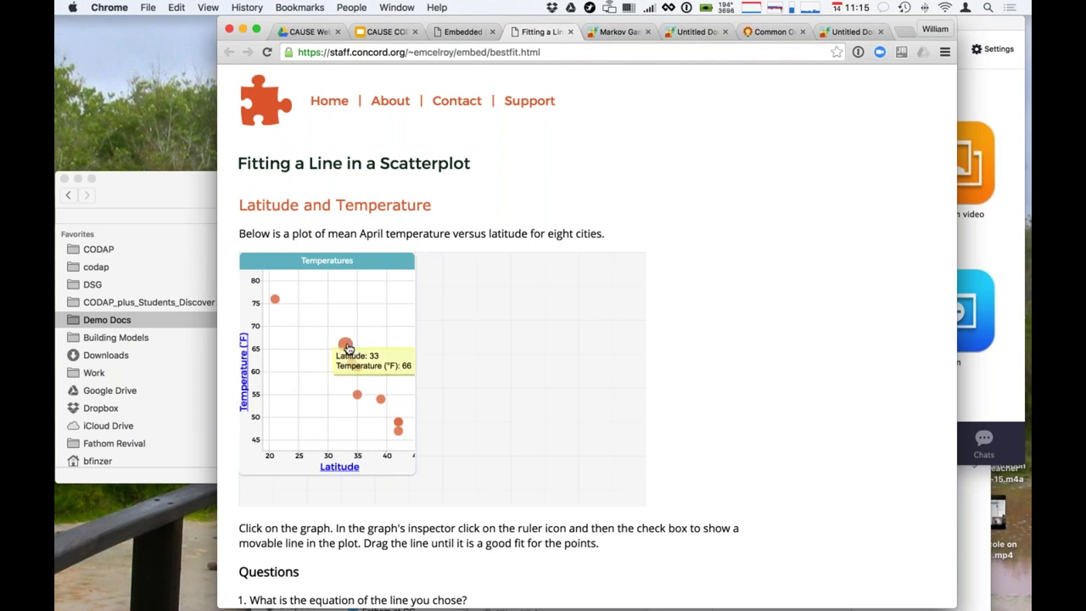
left_click(360, 260)
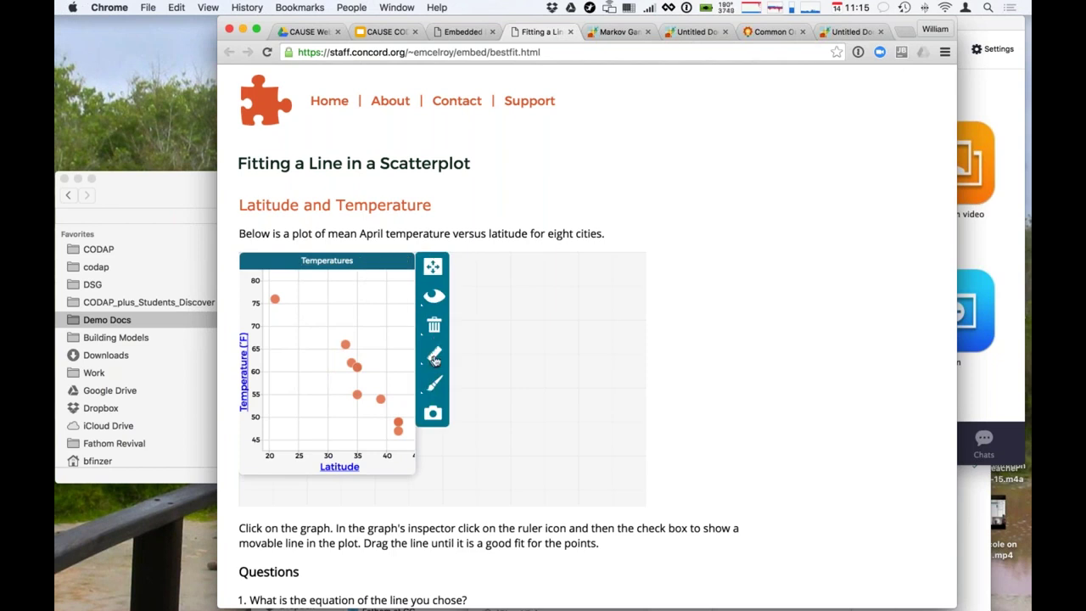
Add a movable line to the Temperatures scatterplot and fit it to the points, slope about -1.44.
left_click(434, 359)
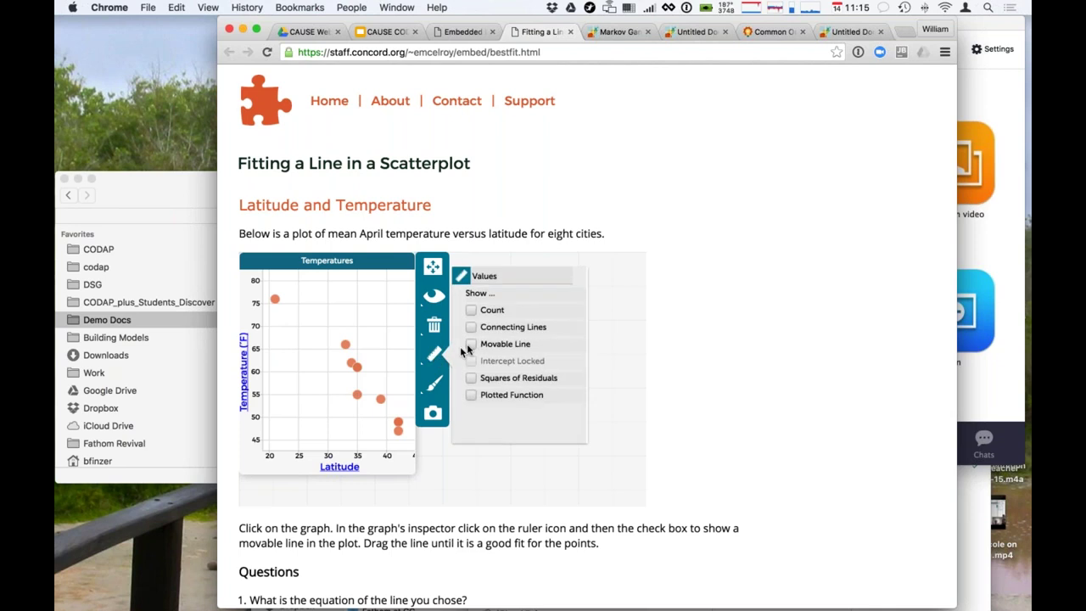
left_click(471, 345)
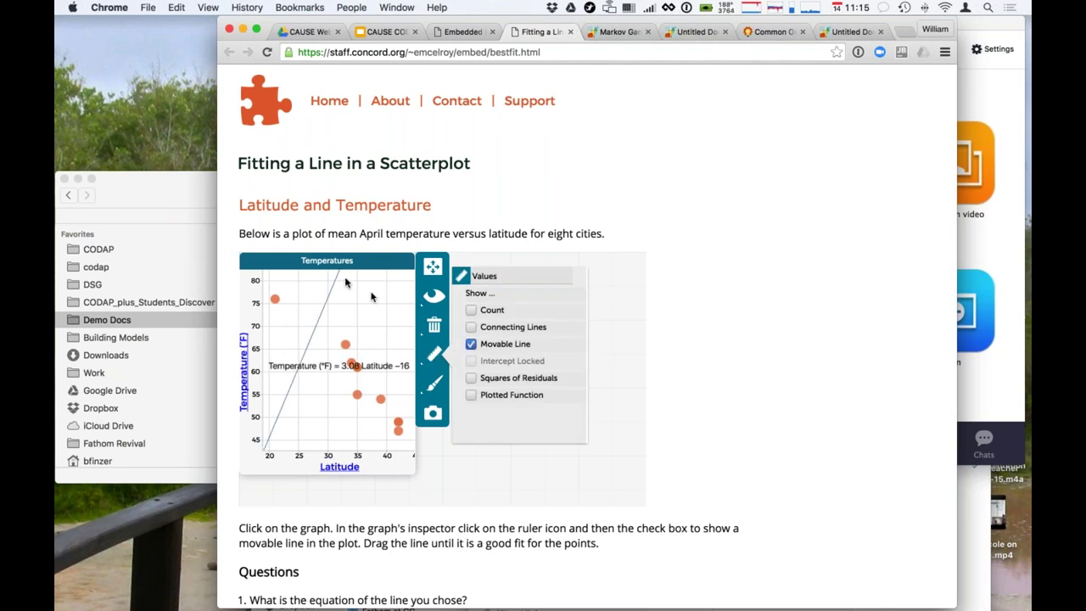
left_click_drag(333, 280, 385, 435)
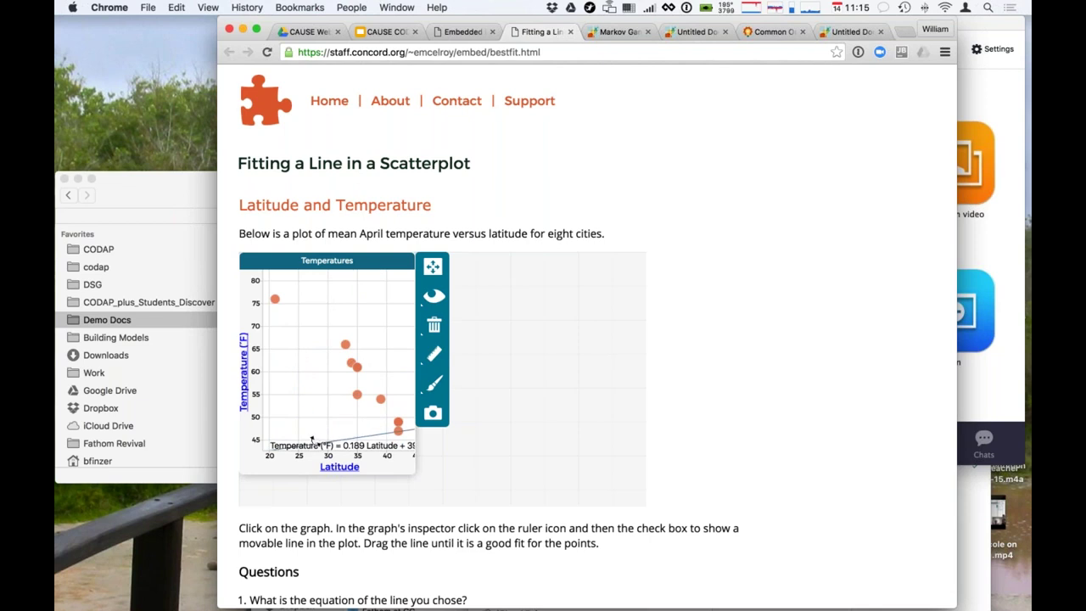
left_click_drag(312, 439, 290, 318)
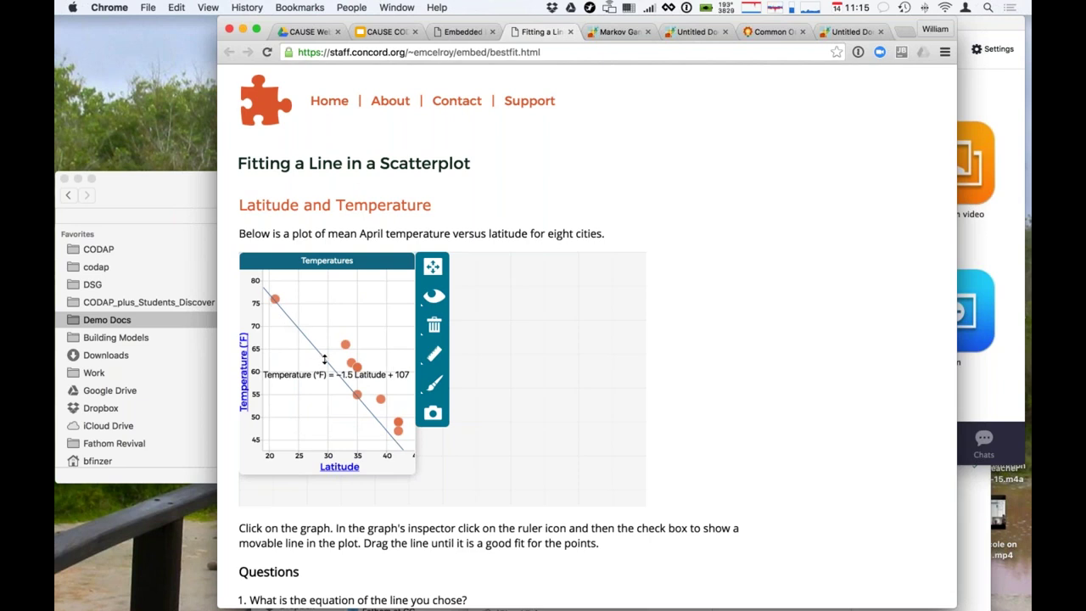
left_click_drag(322, 358, 328, 345)
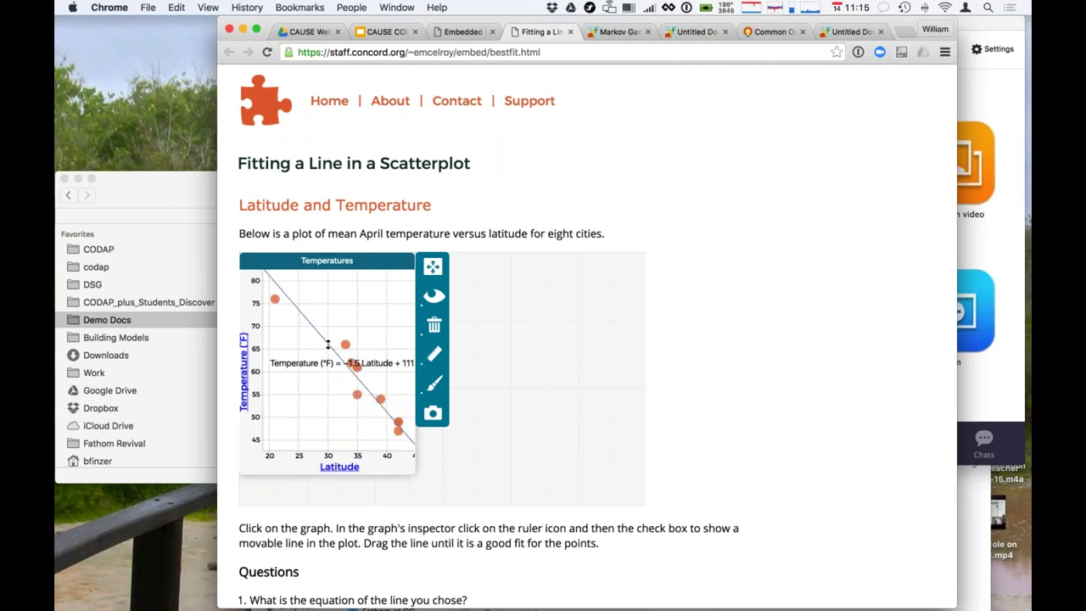
left_click_drag(281, 286, 277, 288)
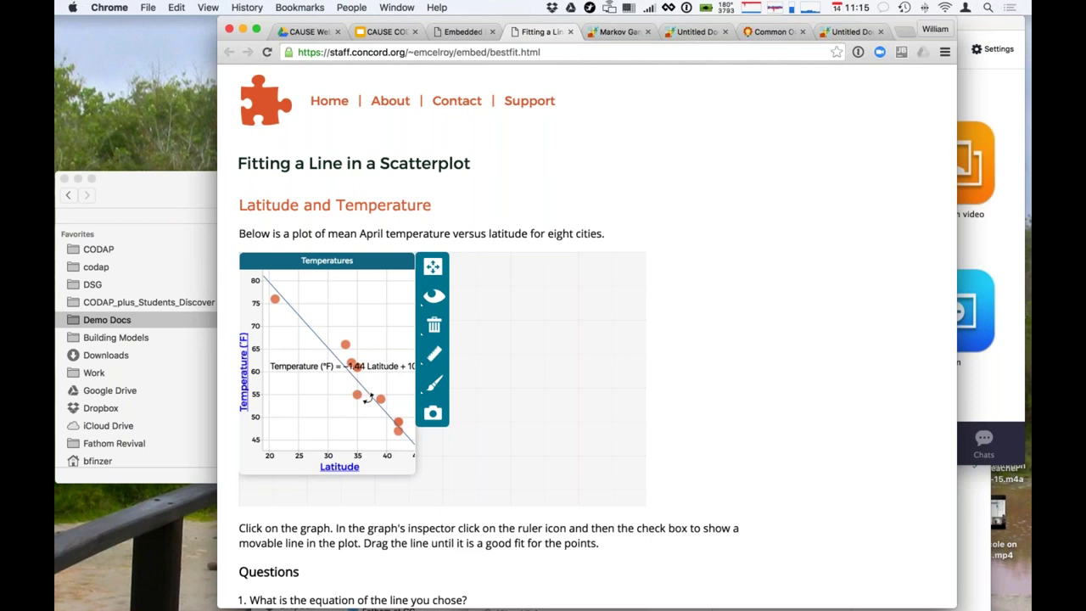
Close the graph's line options and return to the webinar slide deck.
left_click(435, 354)
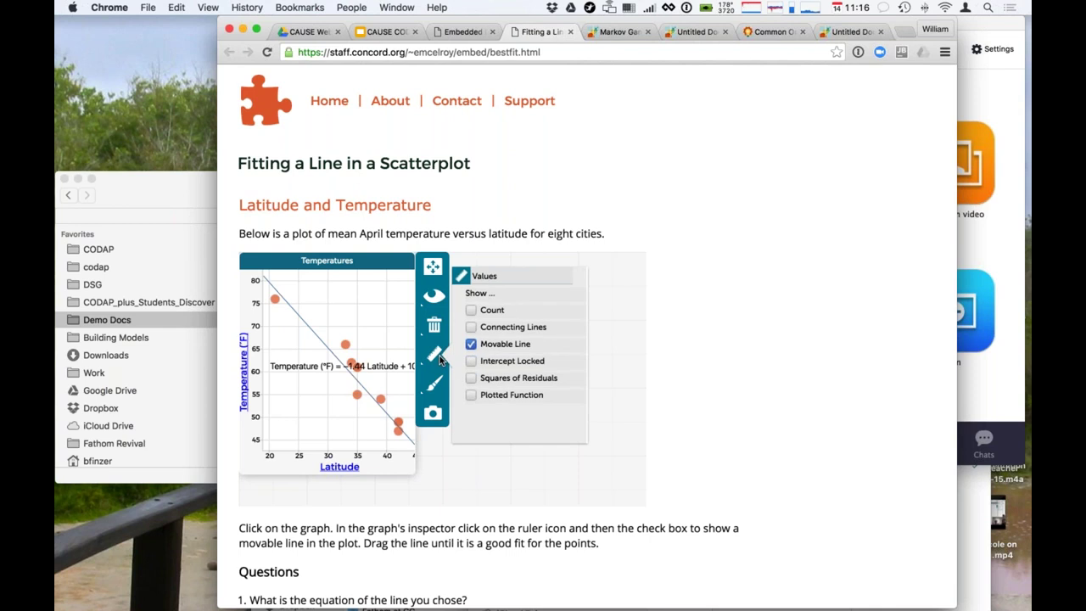
left_click(327, 430)
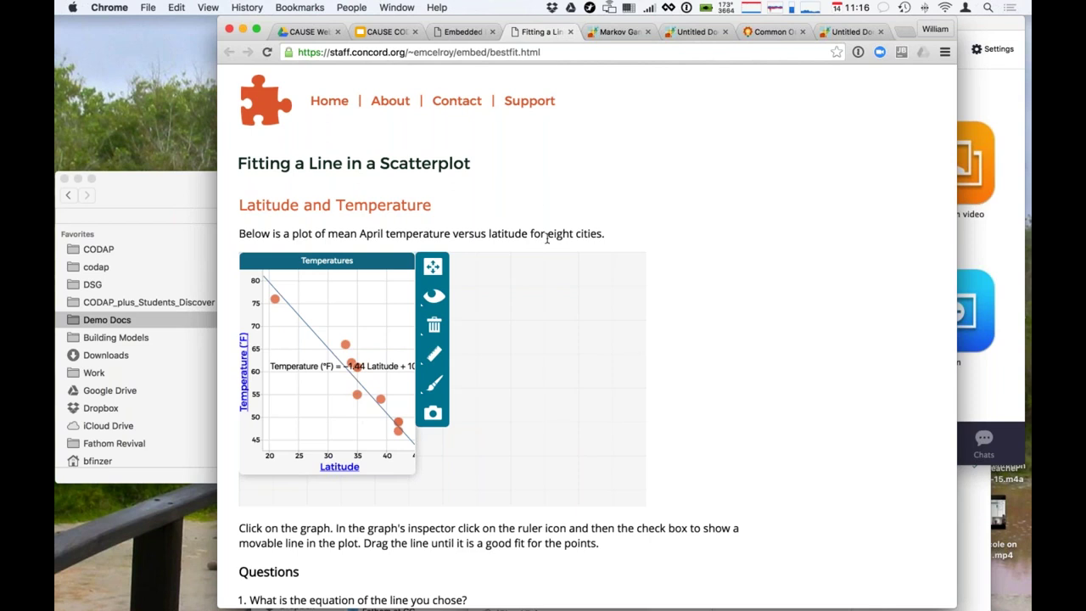
left_click(386, 32)
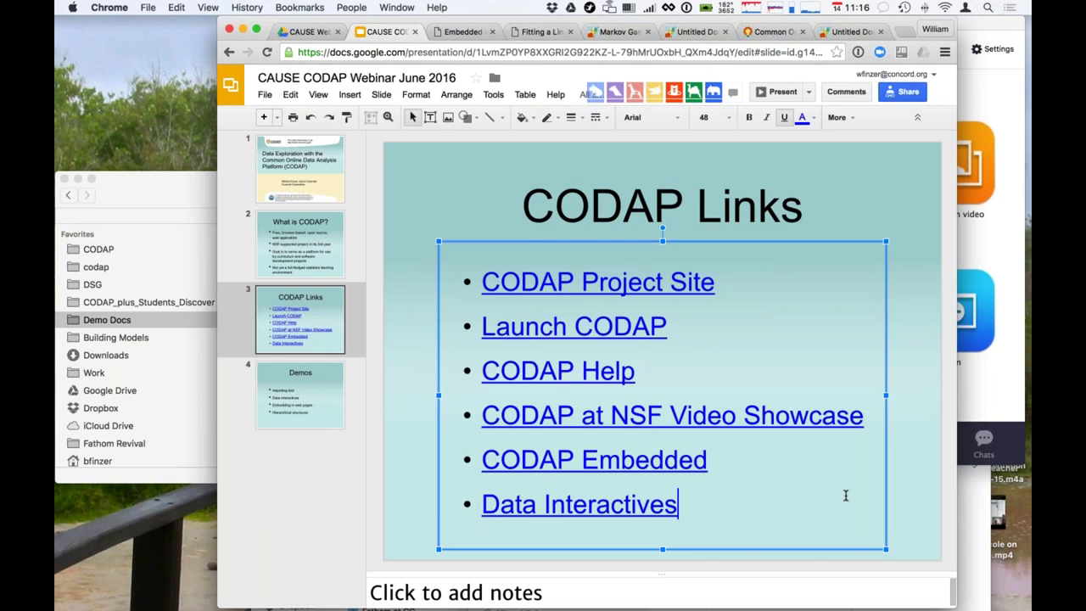
Open the Data Interactives link from the CODAP Links slide in a new tab.
left_click(586, 508)
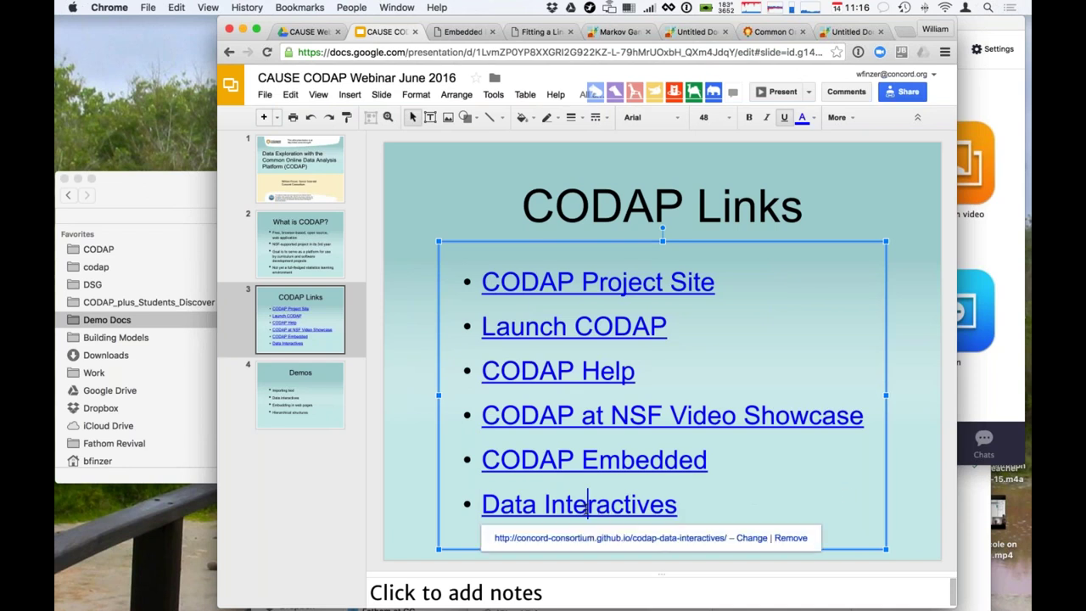
left_click(584, 539)
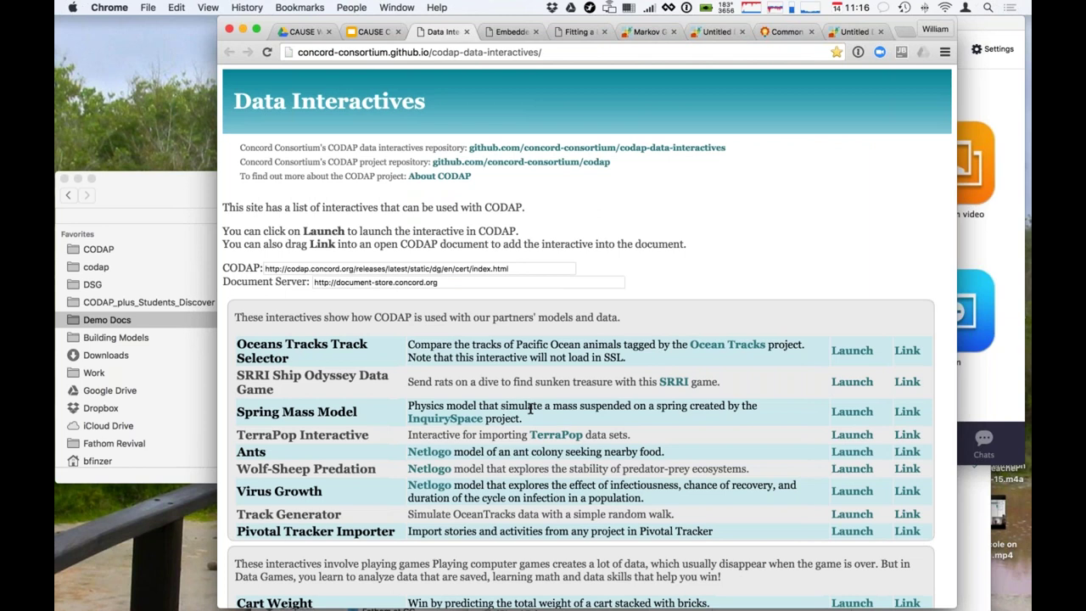
Launch Oceans Tracks Track Selector from the Data Interactives page in CODAP.
scroll(533, 408, "down", 5)
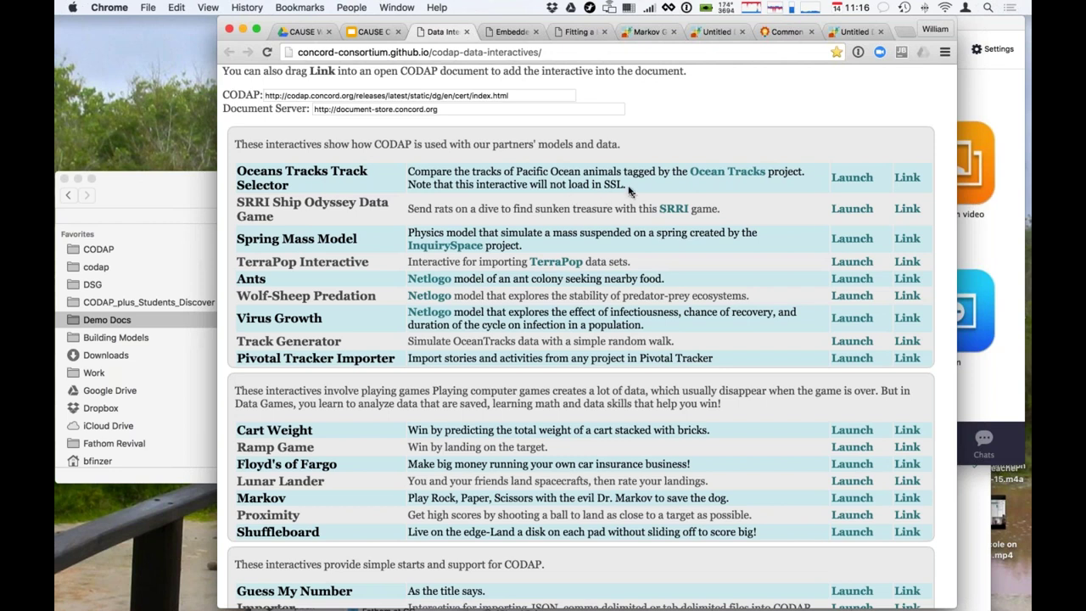
left_click(848, 180)
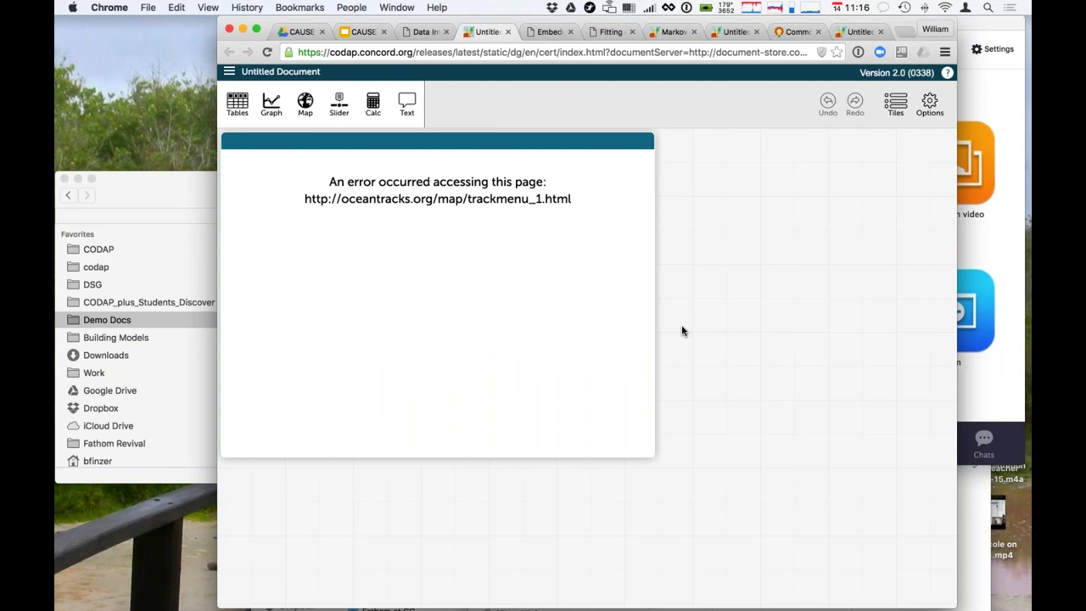
Retry the document at an https address, then close the failed tab and switch documents.
left_click(706, 51)
left_click(706, 51)
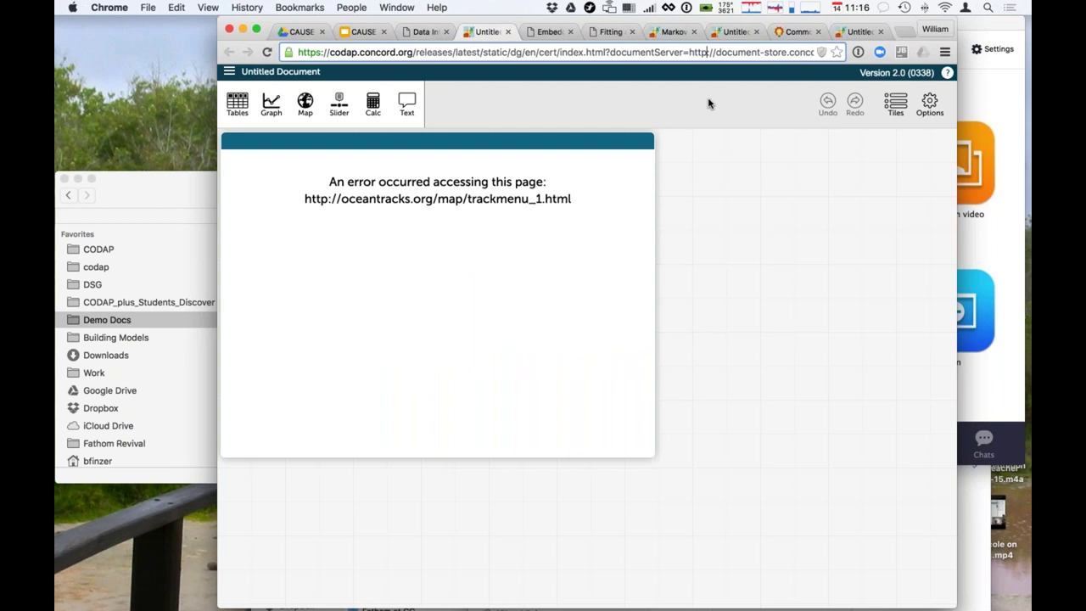
type("s")
key("Return")
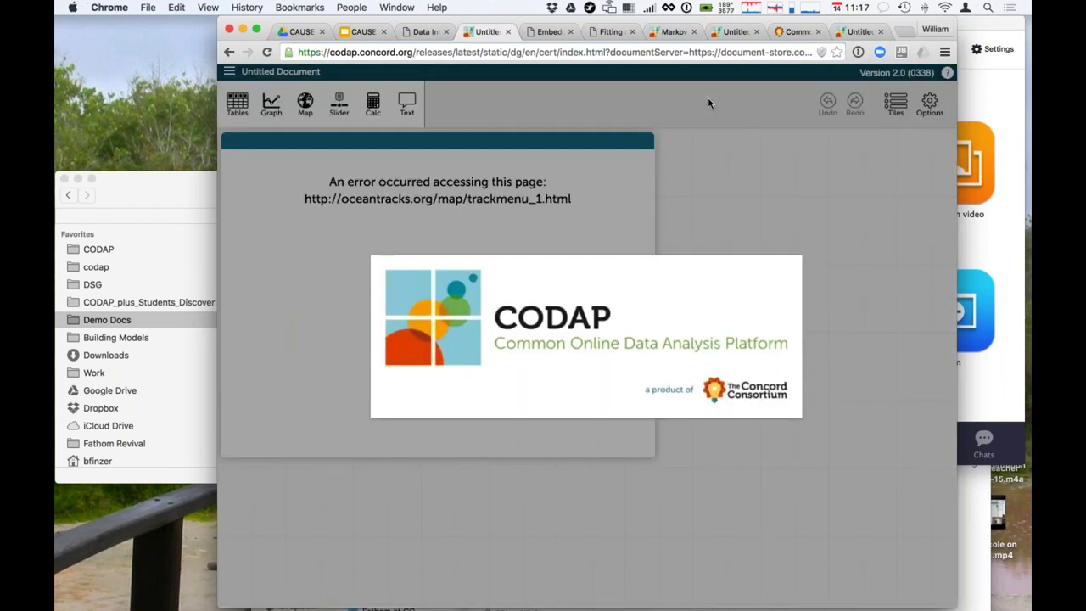
left_click(727, 328)
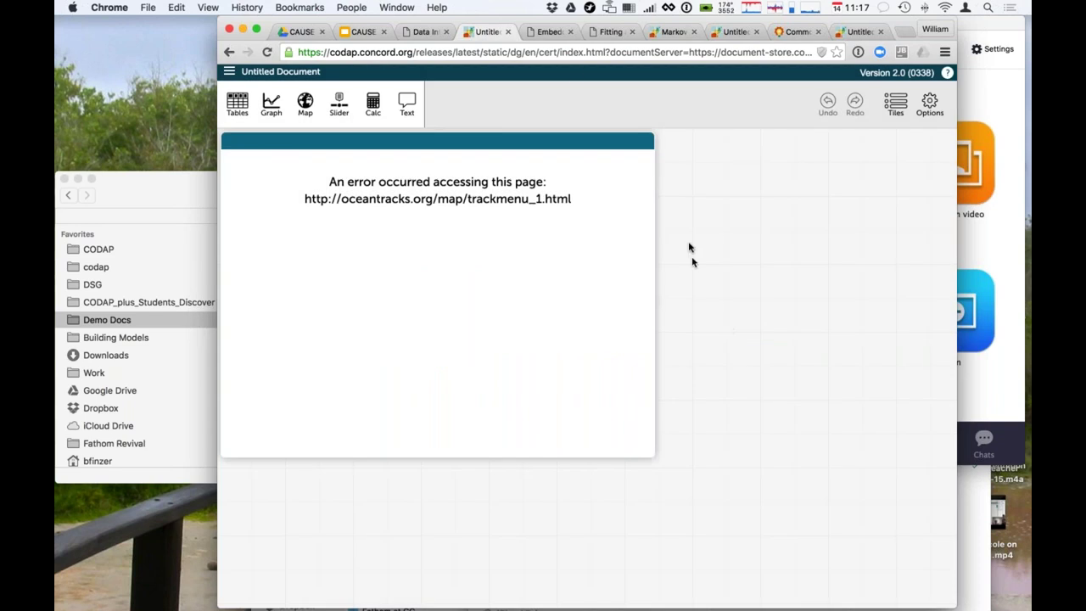
left_click(507, 32)
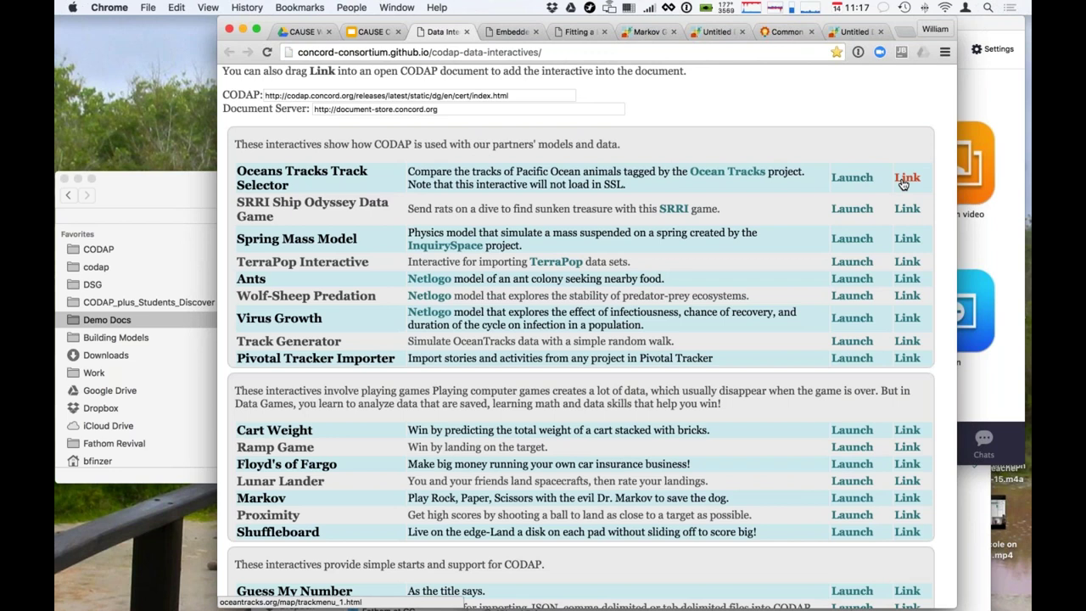
left_click(717, 31)
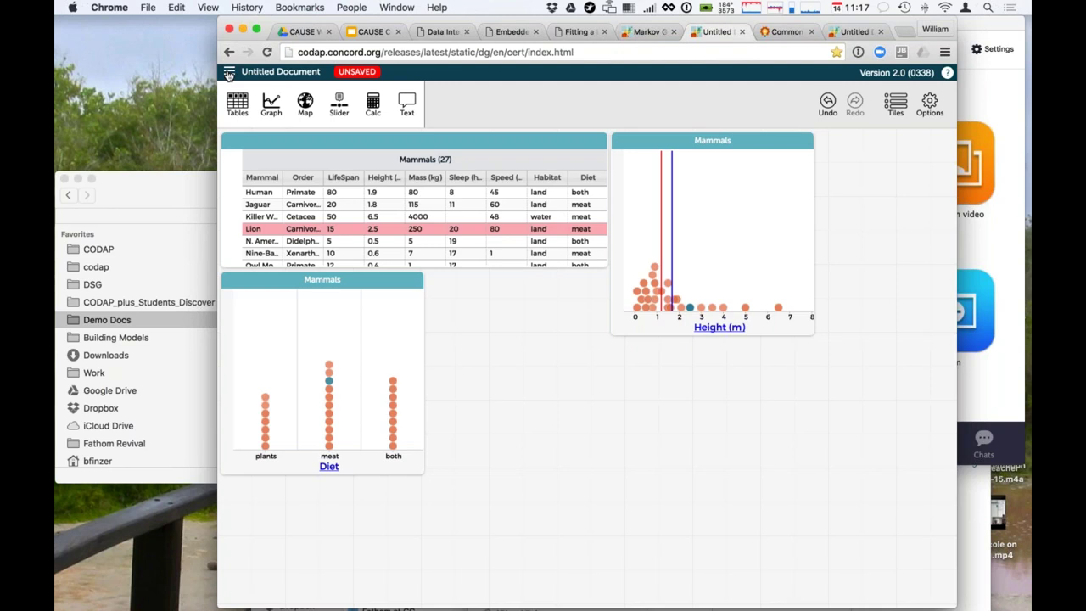
Create a new empty CODAP document.
left_click(227, 74)
left_click(235, 98)
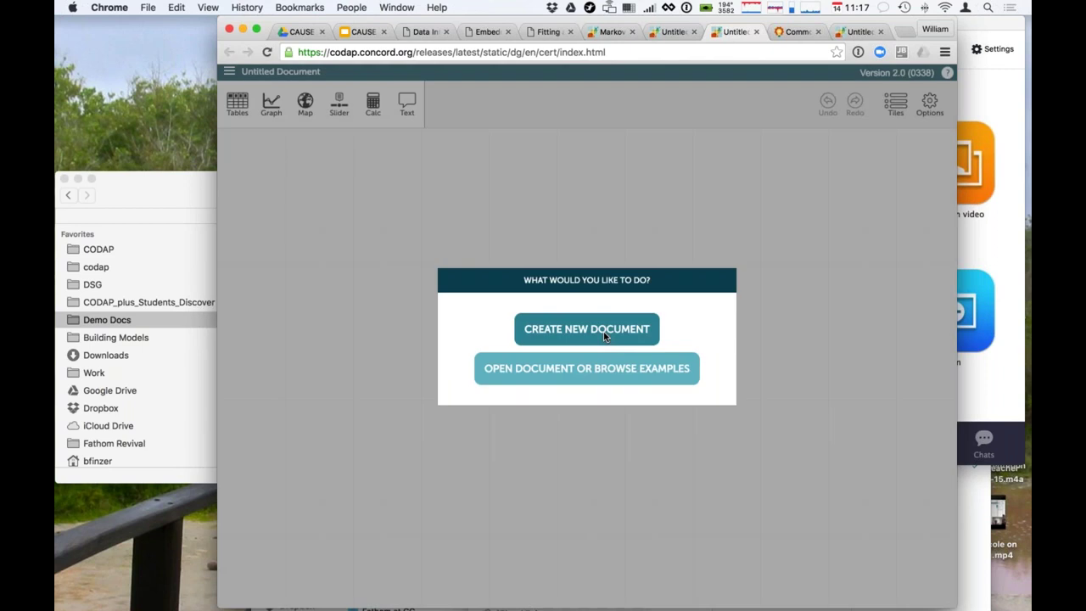
left_click(602, 329)
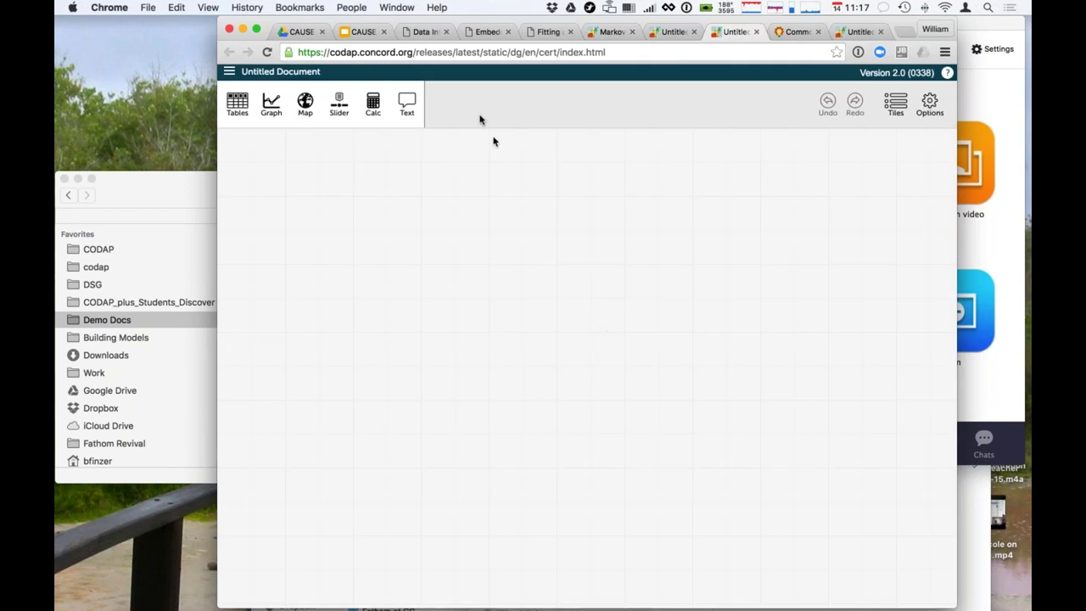
Open the Oceans Tracks link and drag the page into the new CODAP document.
left_click(427, 32)
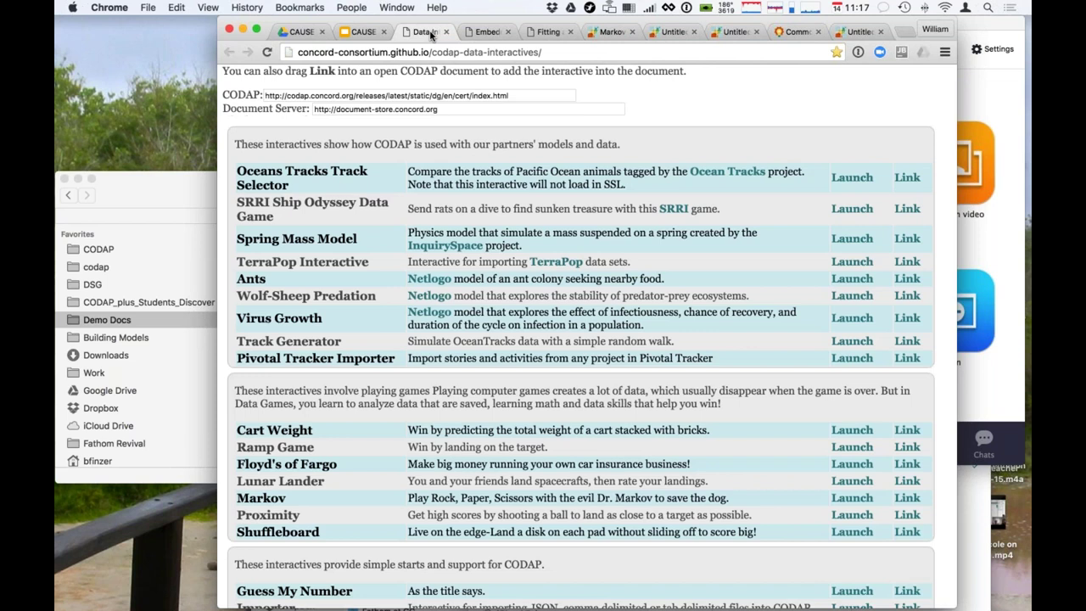
left_click(897, 178)
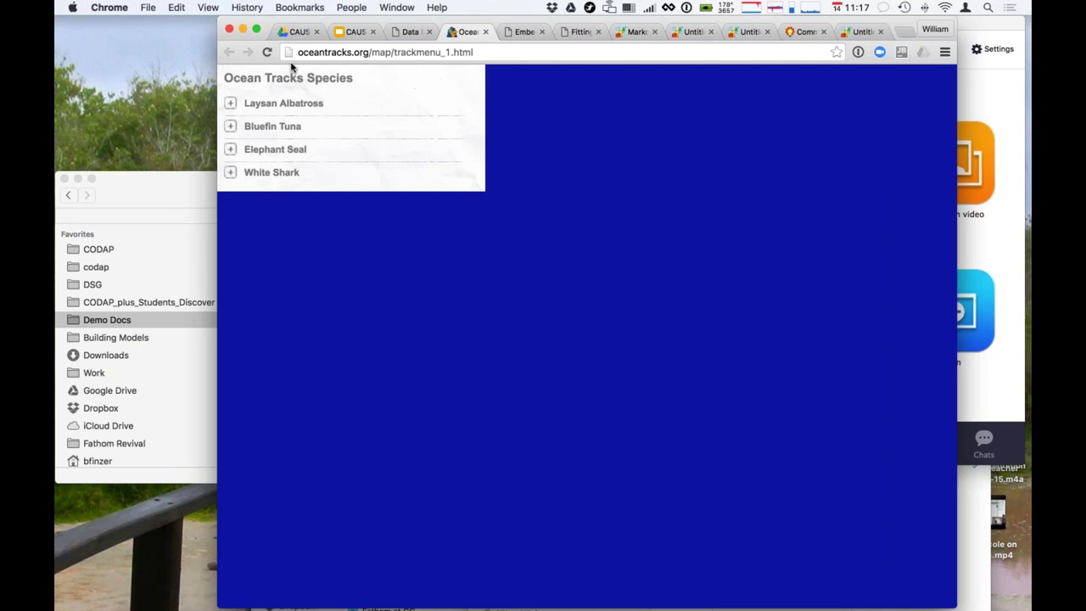
left_click_drag(286, 56, 643, 262)
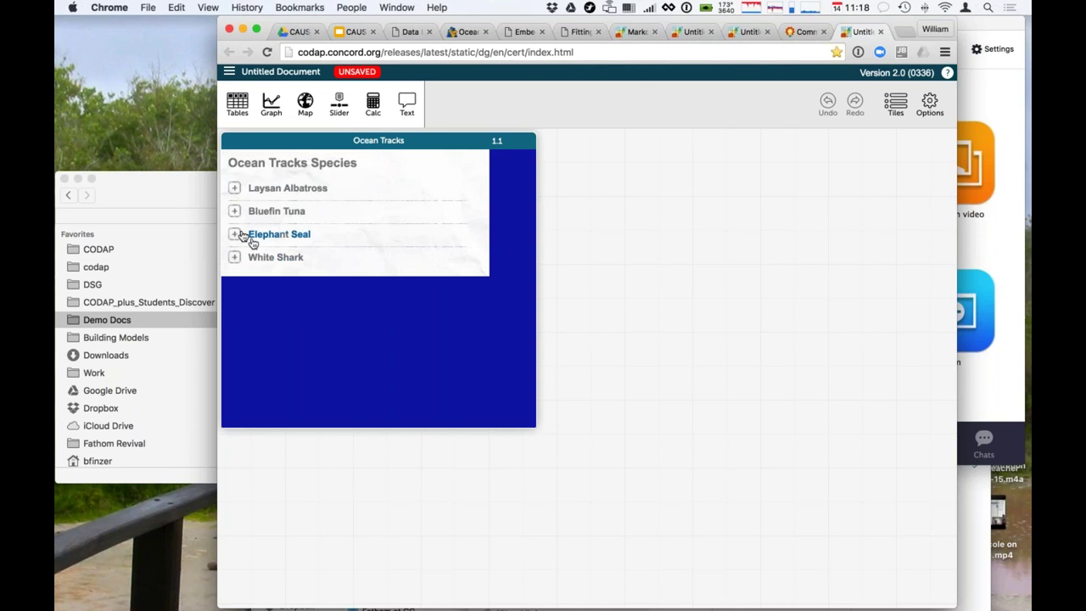
Show Elephant Seal tracks #302, #516 and #528 in a case table and shrink the panel.
left_click(236, 235)
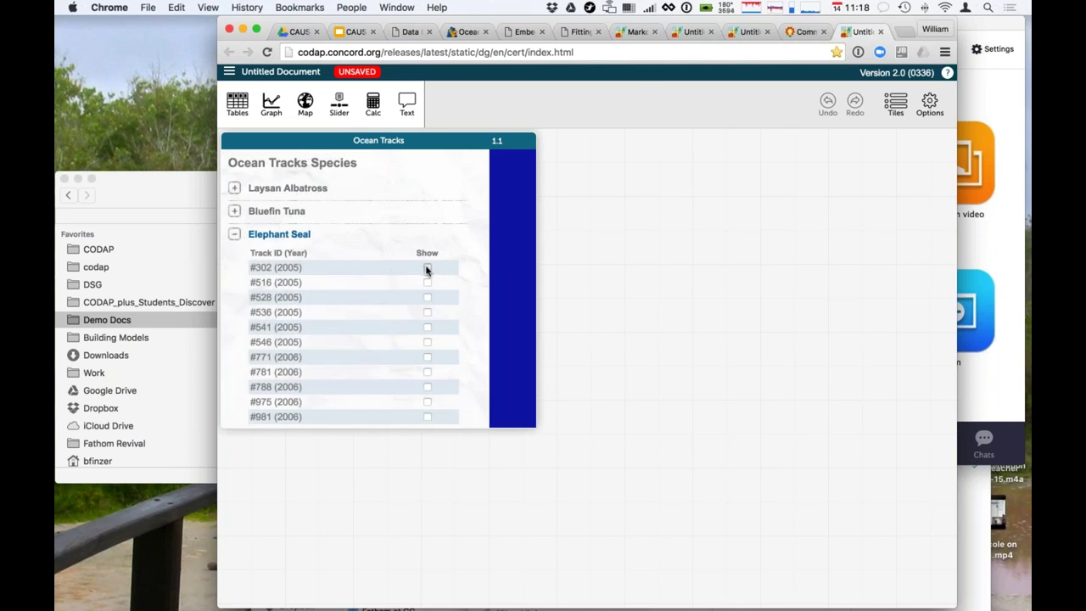
left_click(426, 269)
left_click(426, 284)
left_click(426, 299)
left_click(239, 107)
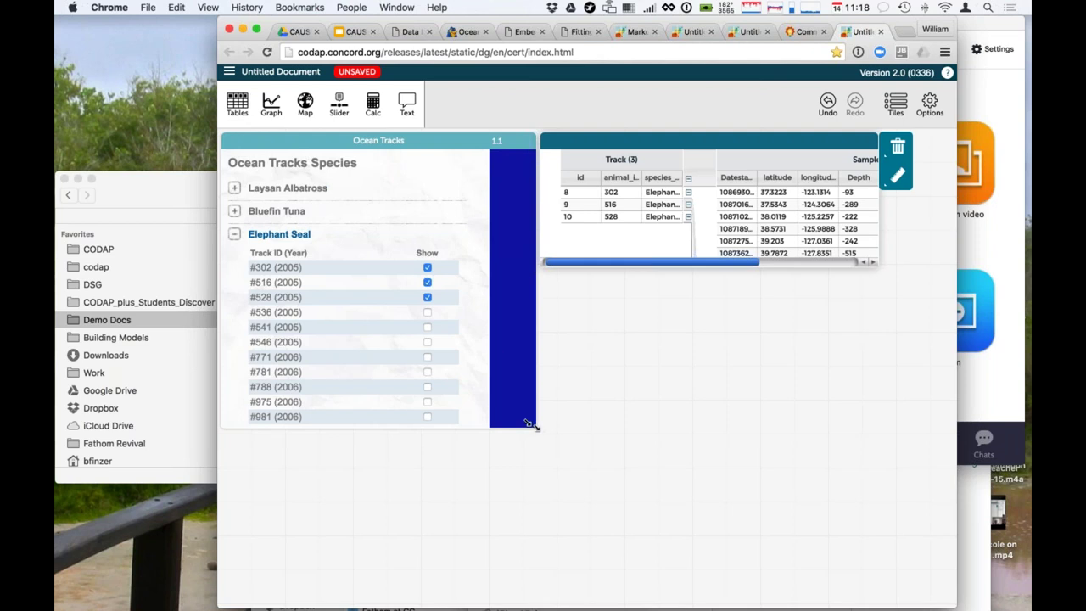
left_click_drag(530, 424, 476, 342)
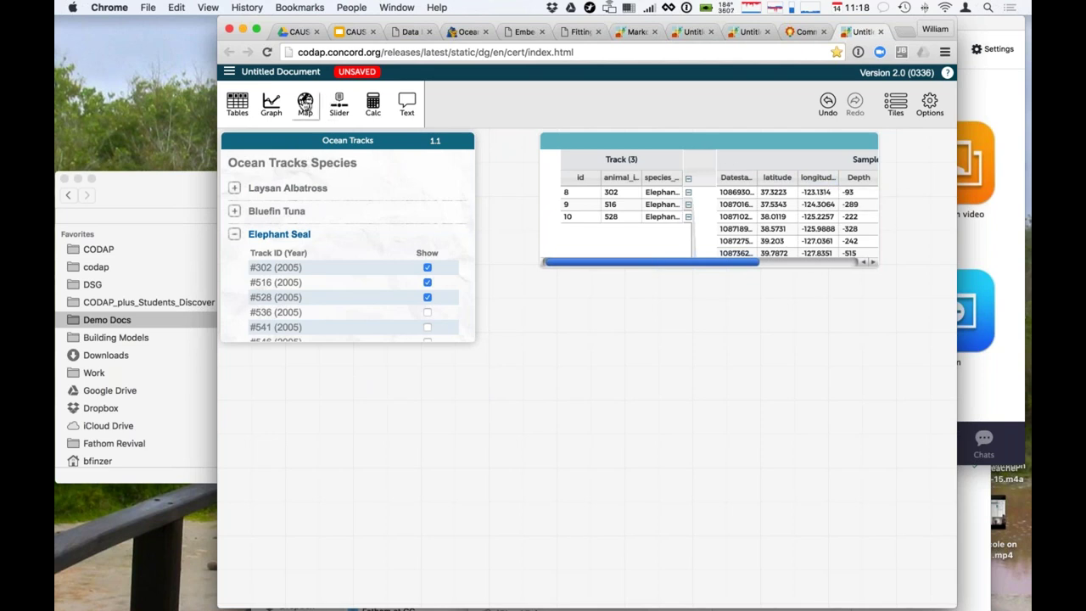
Map the Elephant Seal samples and highlight track 302's path by selecting its table row.
left_click(304, 103)
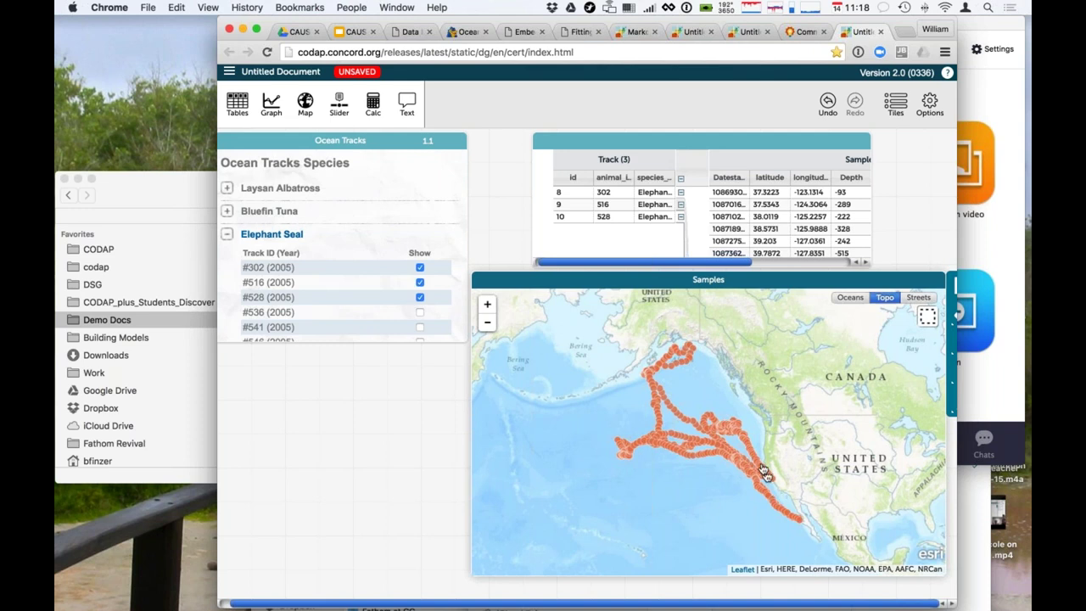
left_click(676, 363)
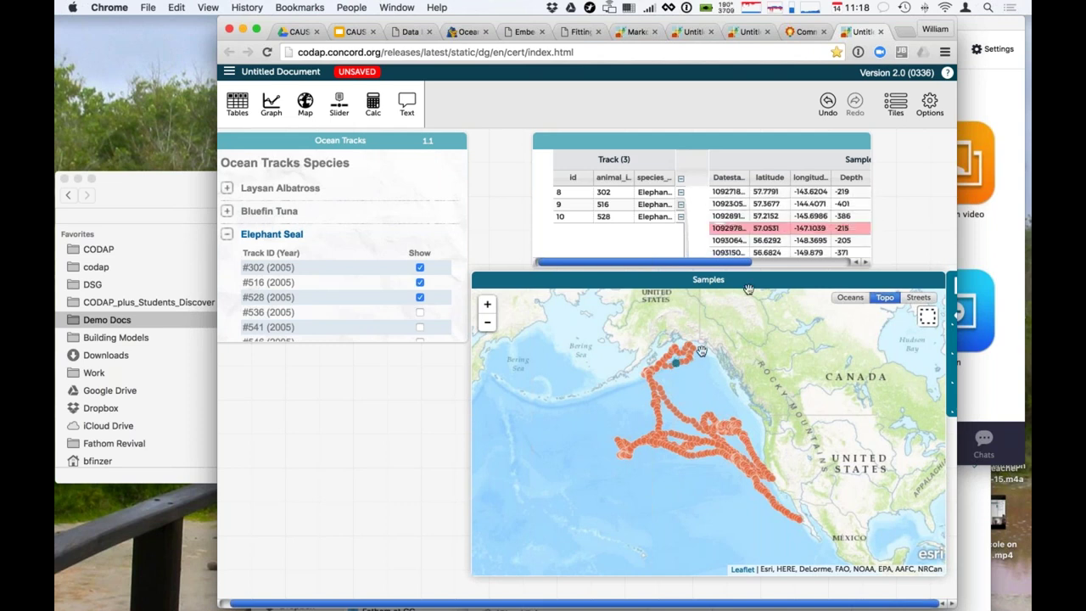
scroll(750, 225, "down", 1)
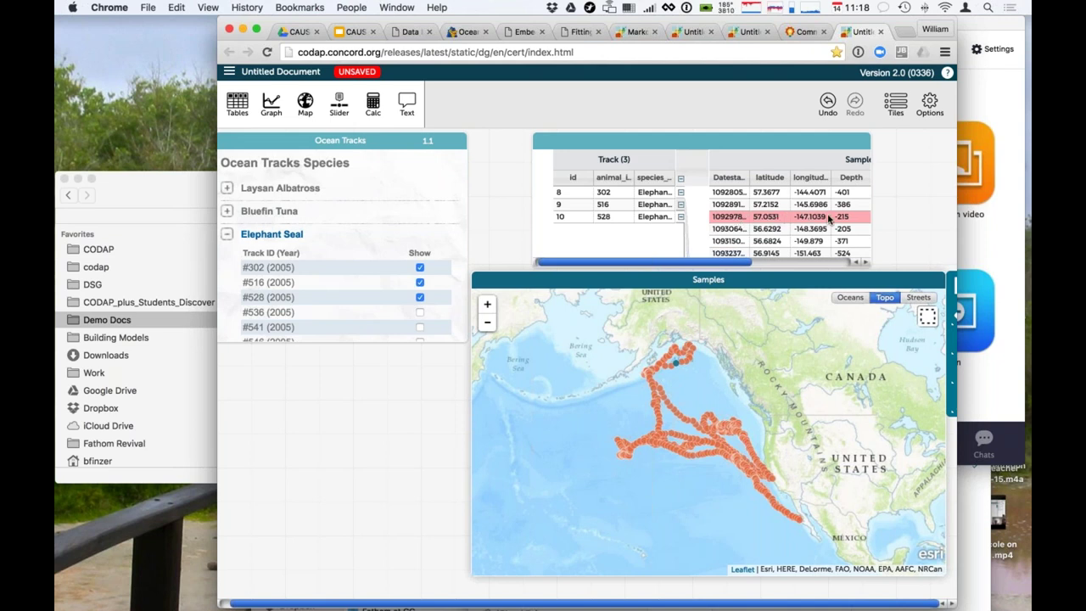
left_click(653, 195)
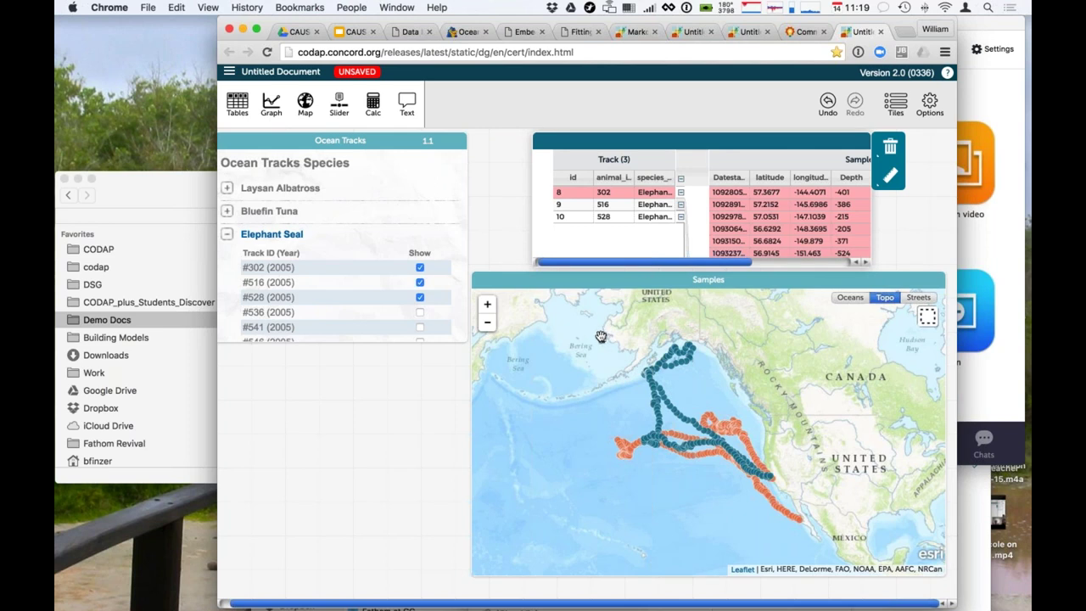
Add a Samples dot plot with Depth on the horizontal axis.
left_click(270, 106)
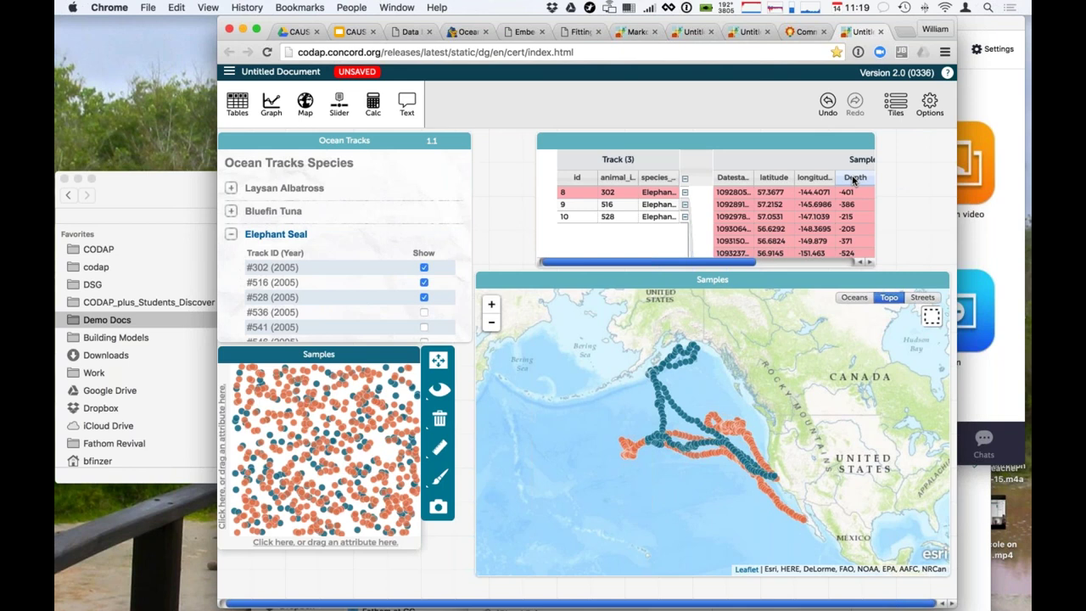
left_click_drag(852, 181, 352, 545)
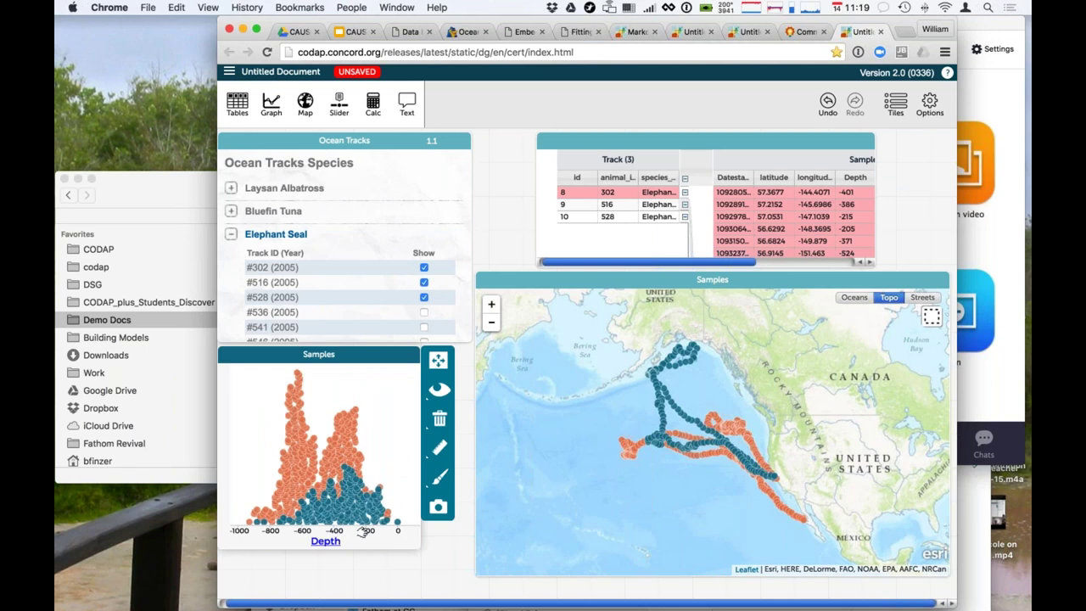
left_click(394, 448)
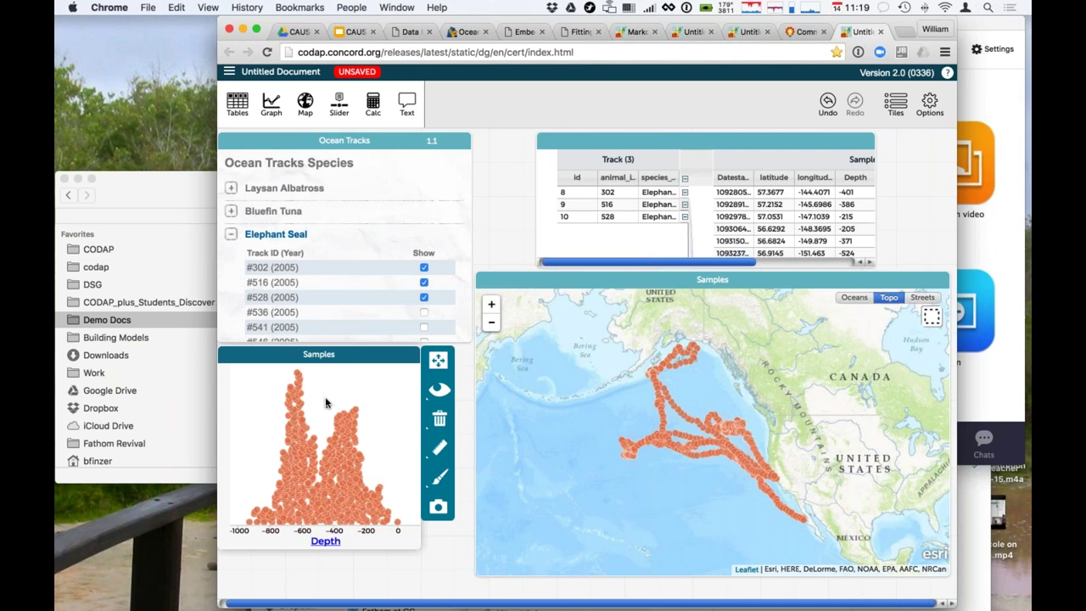
Select the shallower dives on the right so they stand out, then show the White Shark track list.
left_click_drag(335, 416, 406, 534)
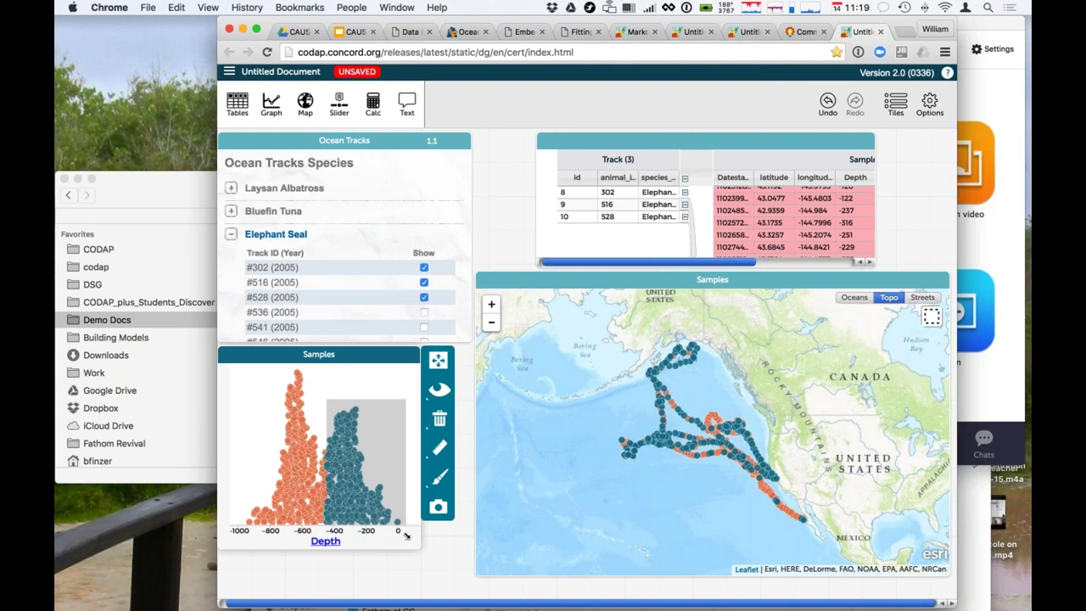
left_click_drag(407, 535, 408, 533)
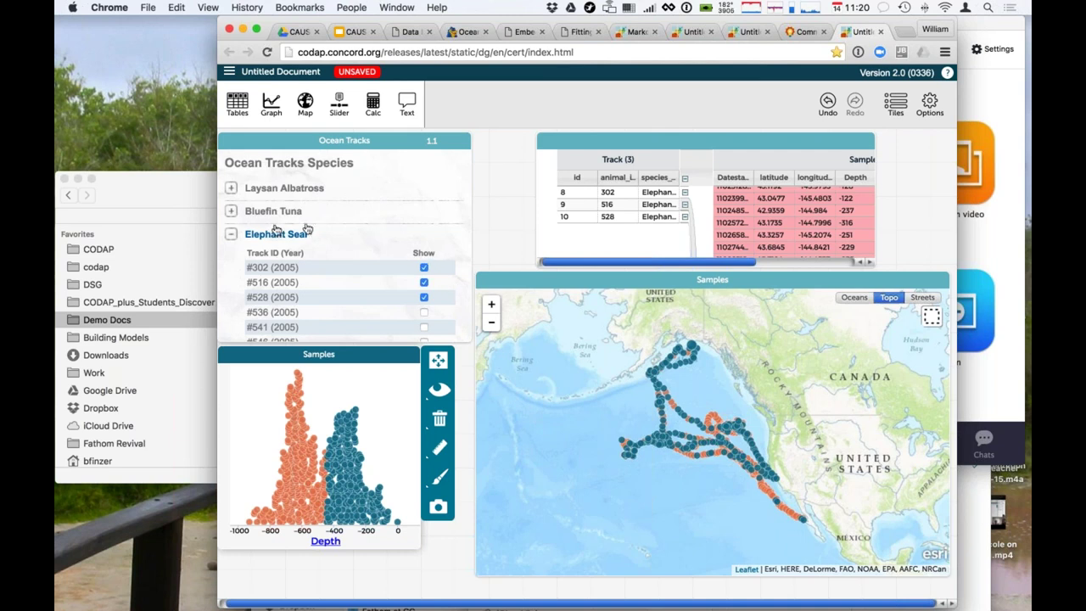
left_click(232, 239)
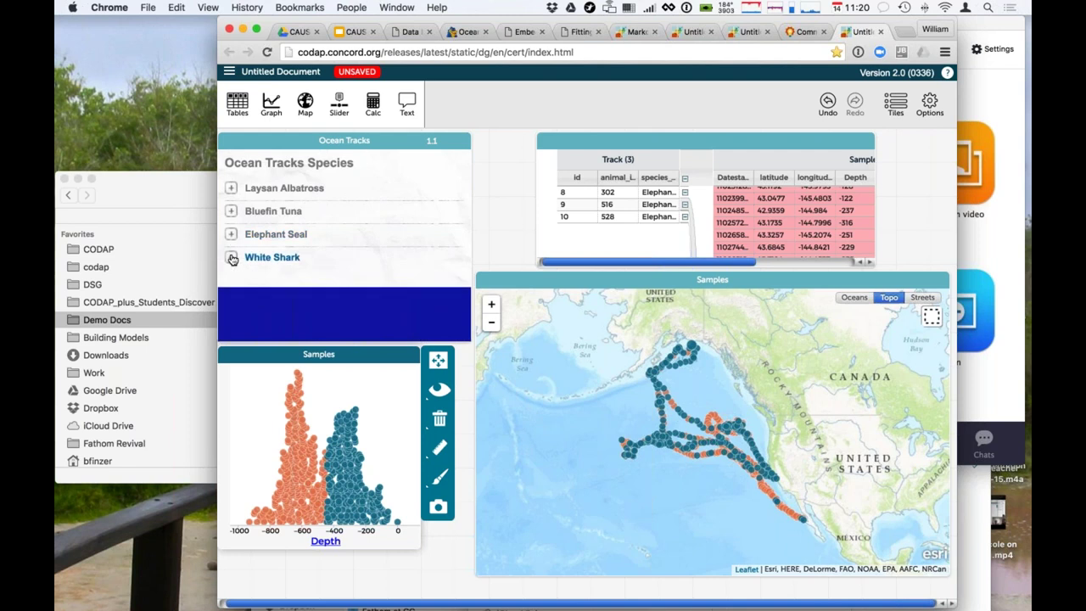
left_click(231, 258)
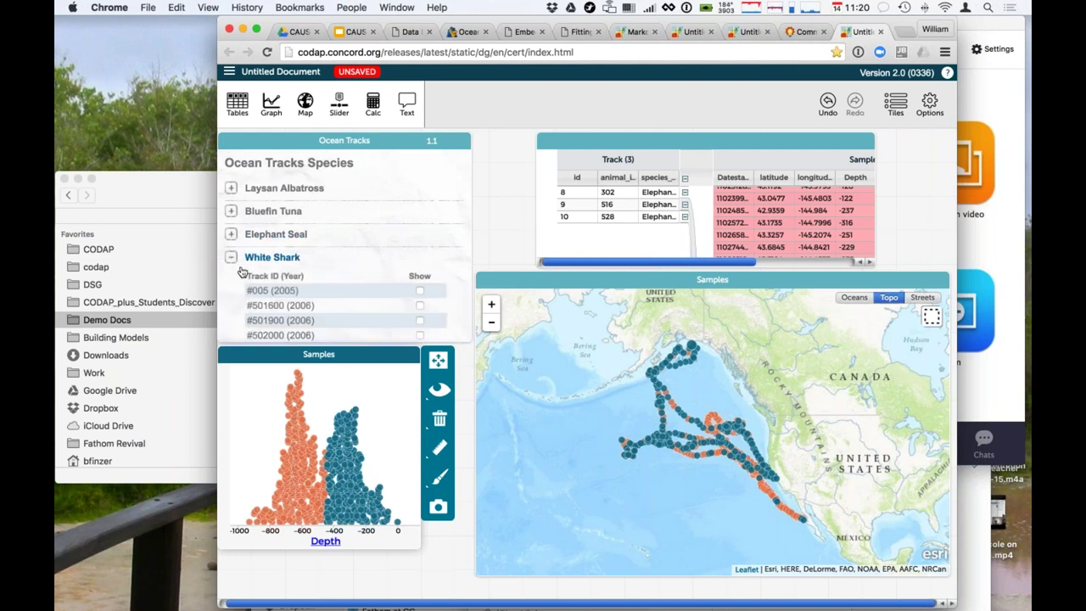
Show White Shark tracks #005, #501600 and #501900, then split the Depth plot by species_id.
left_click(419, 291)
left_click(419, 305)
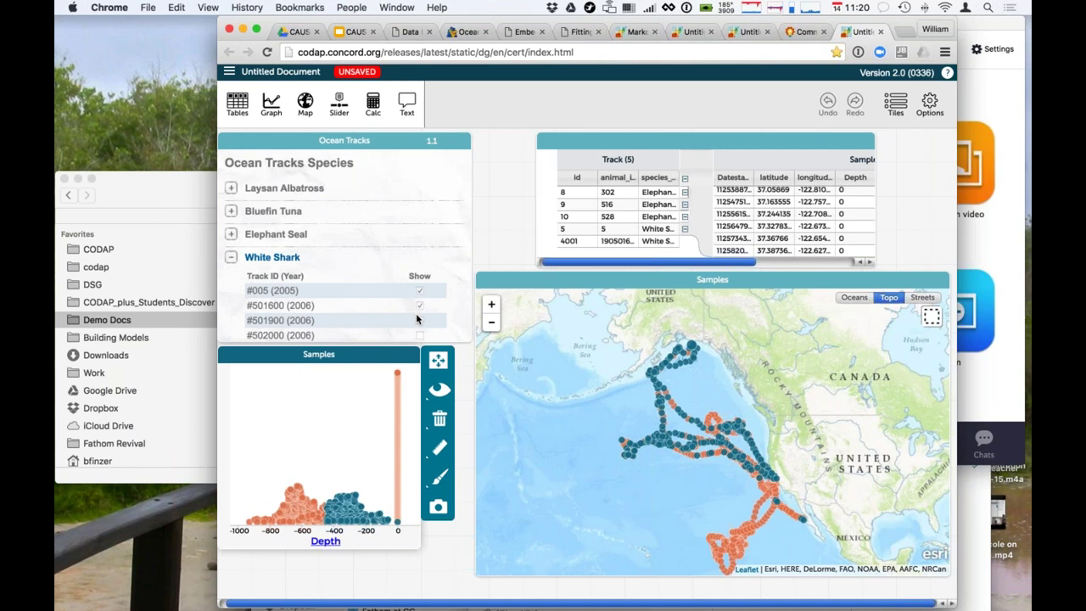
left_click(419, 320)
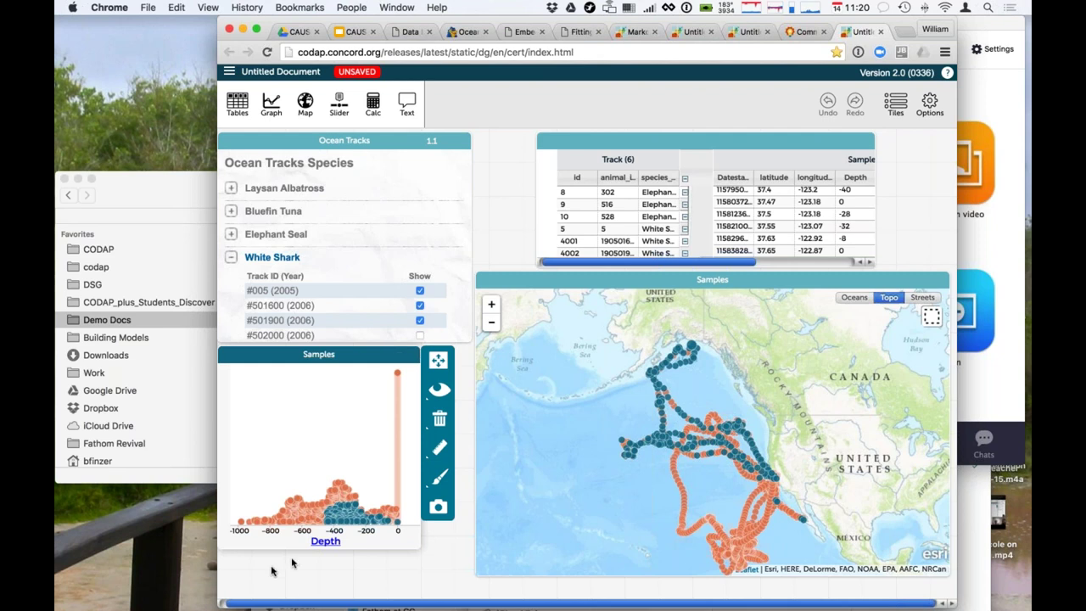
mouse_move(312, 523)
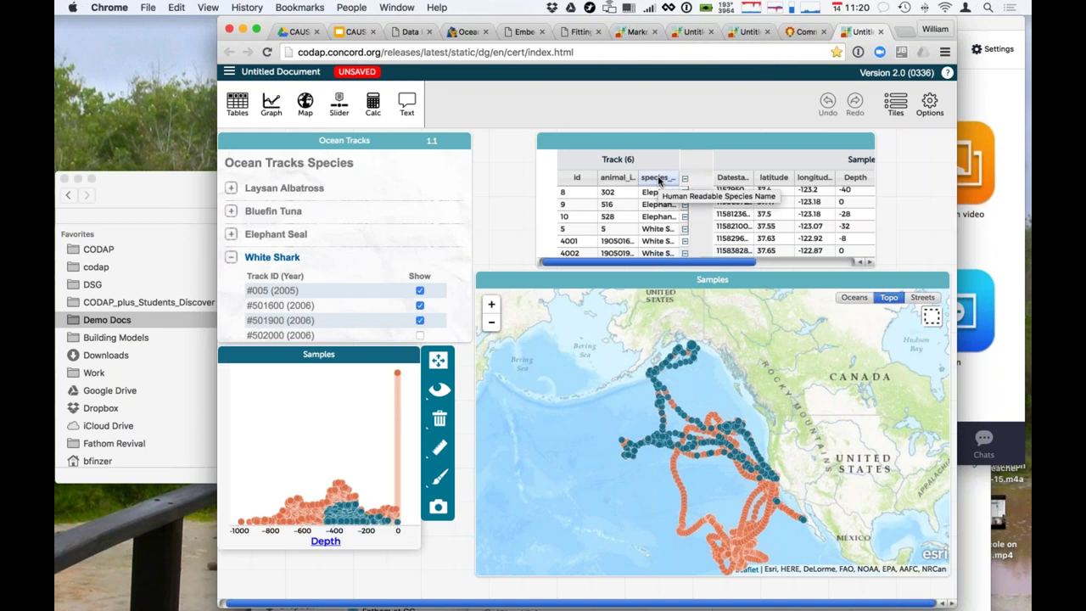
left_click_drag(660, 180, 250, 459)
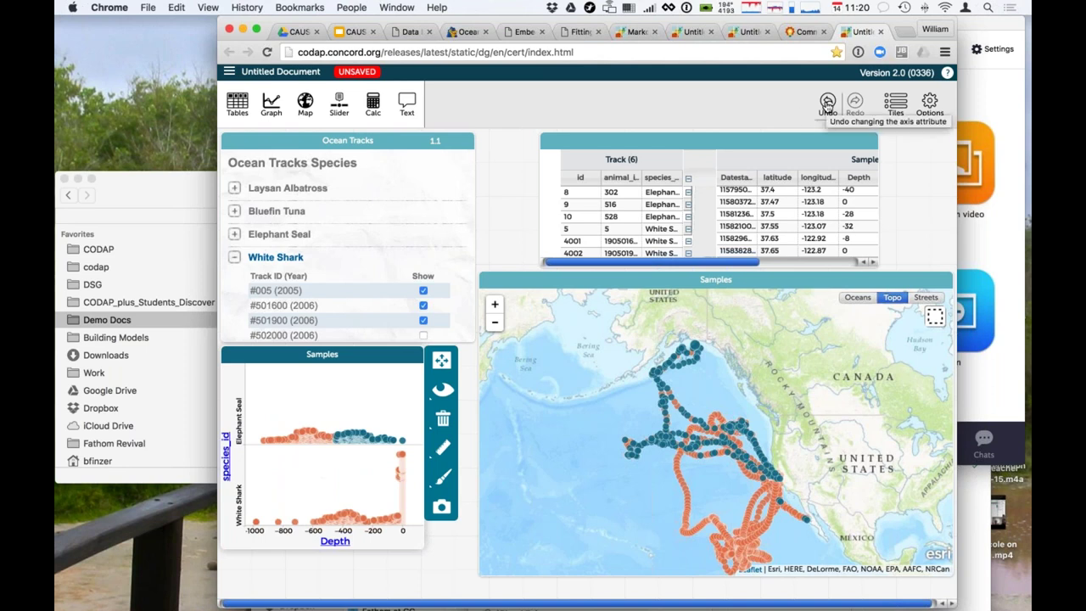
Undo the species_id split on the Depth dot plot.
left_click(827, 103)
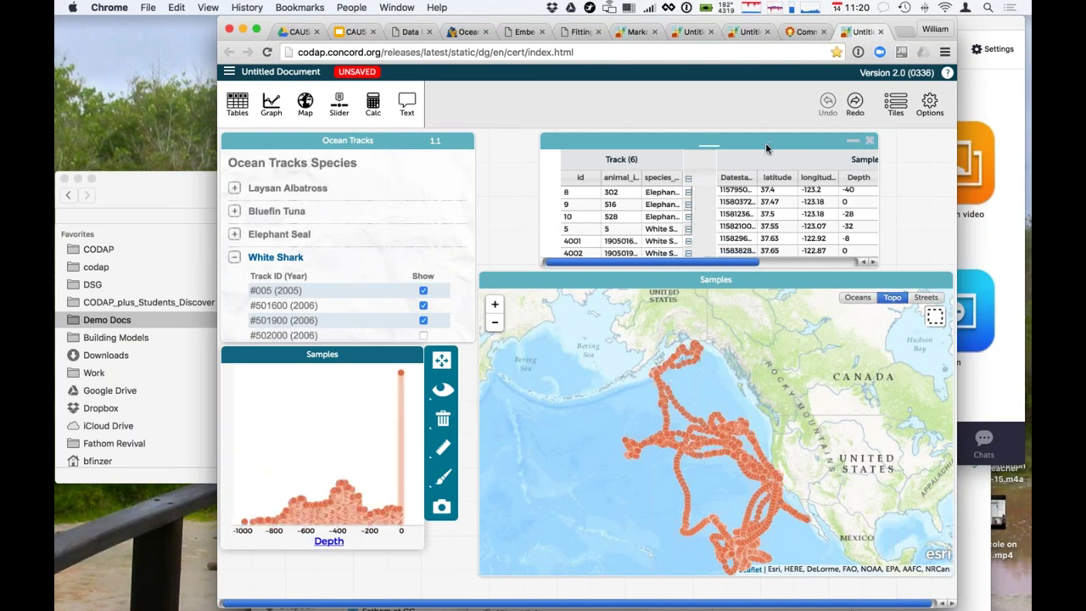
Close the Ocean Tracks selector with 'Yes, close it' and make species_id the Track table's parent collection.
left_click(636, 282)
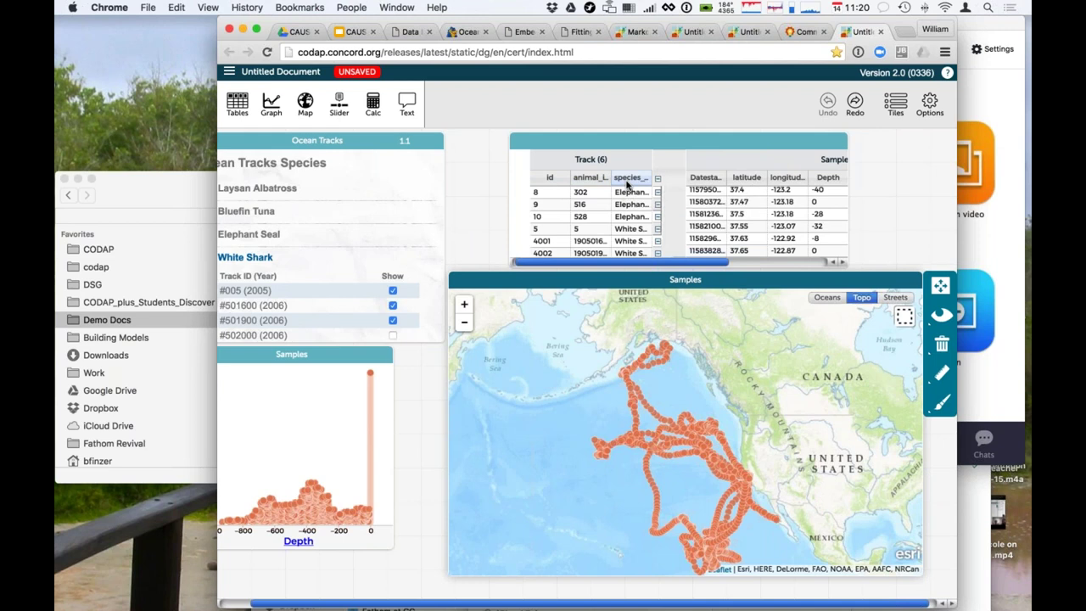
left_click_drag(627, 184, 651, 182)
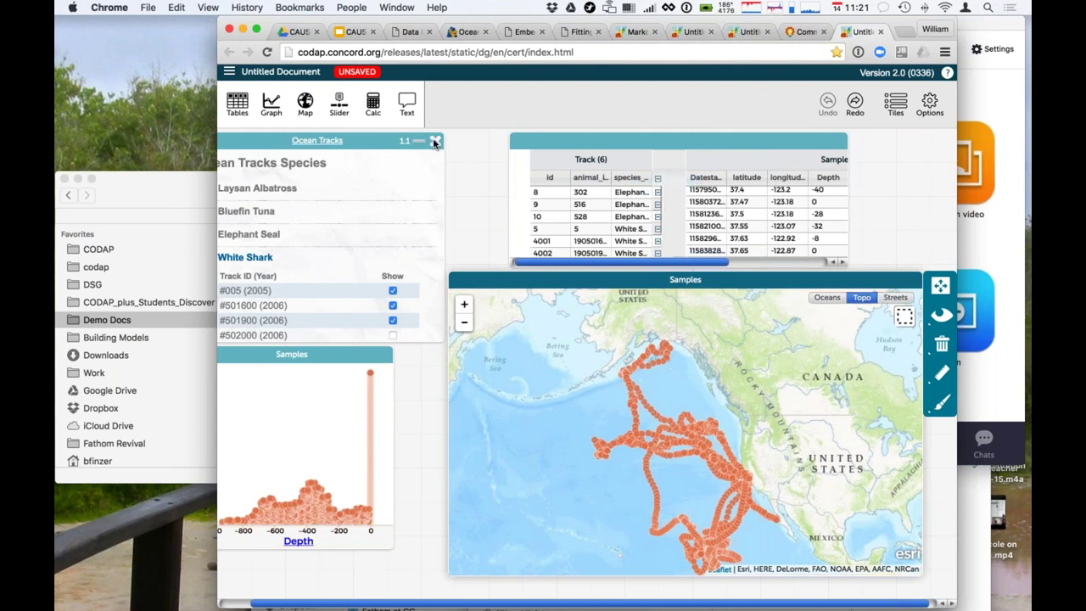
left_click(434, 142)
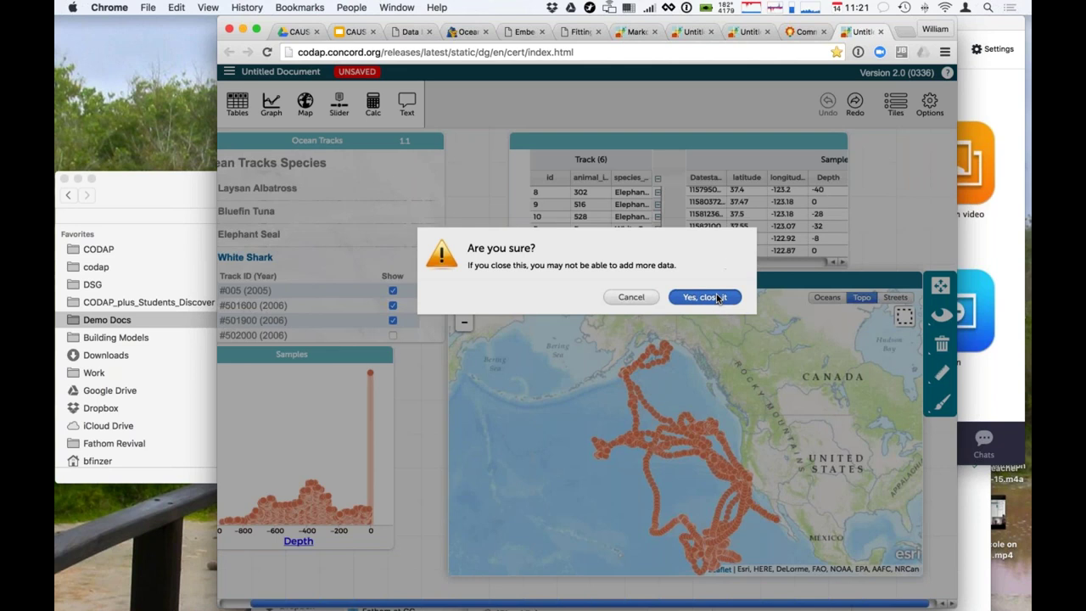
left_click(716, 297)
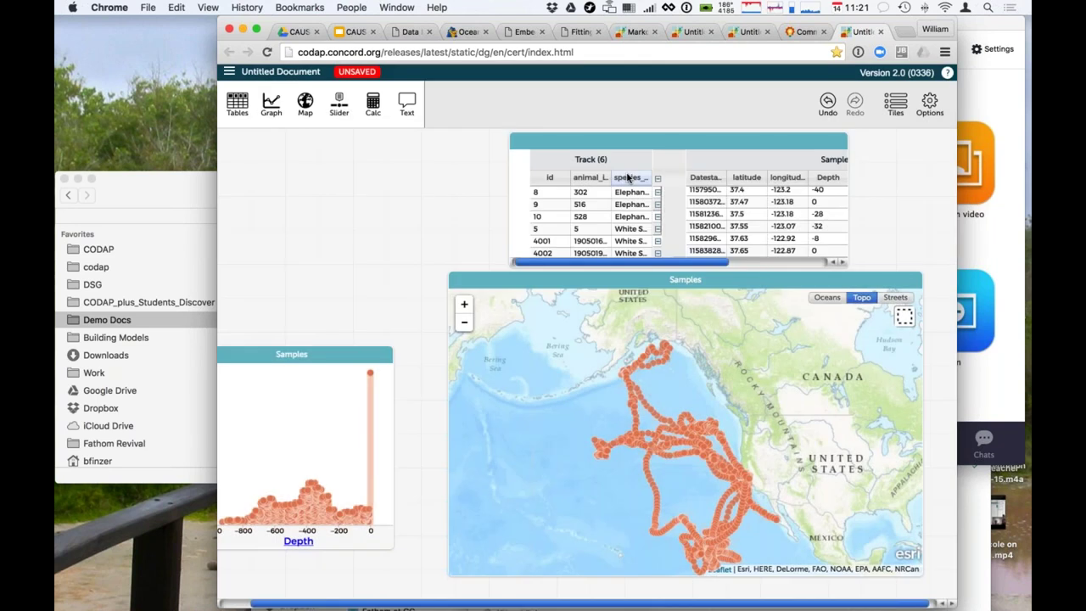
left_click_drag(628, 178, 520, 184)
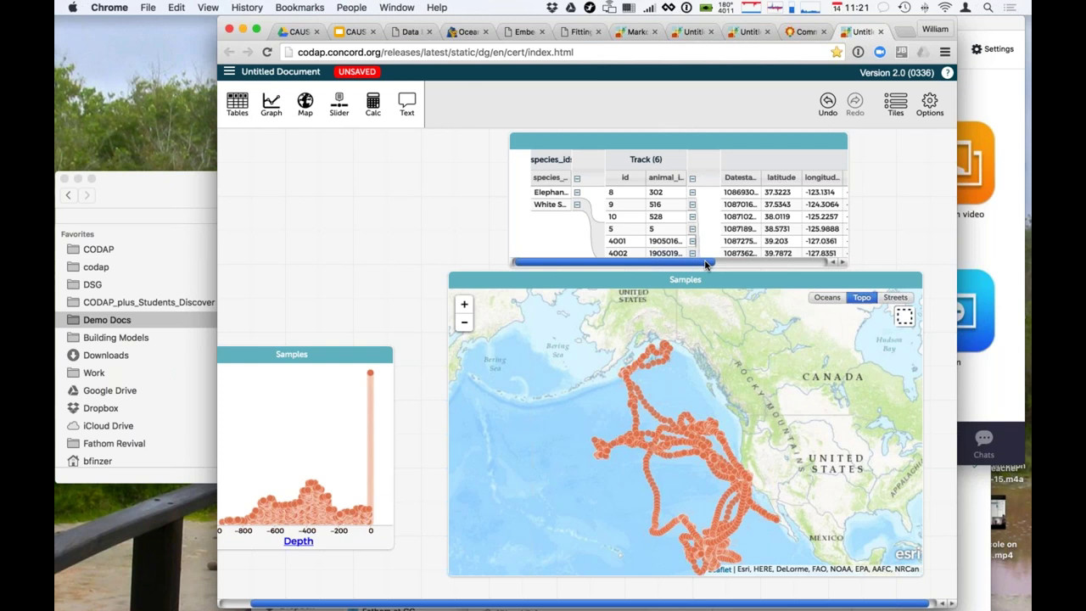
mouse_move(705, 264)
left_mouse_down()
mouse_move(781, 261)
mouse_move(698, 263)
left_mouse_up()
left_click(667, 268)
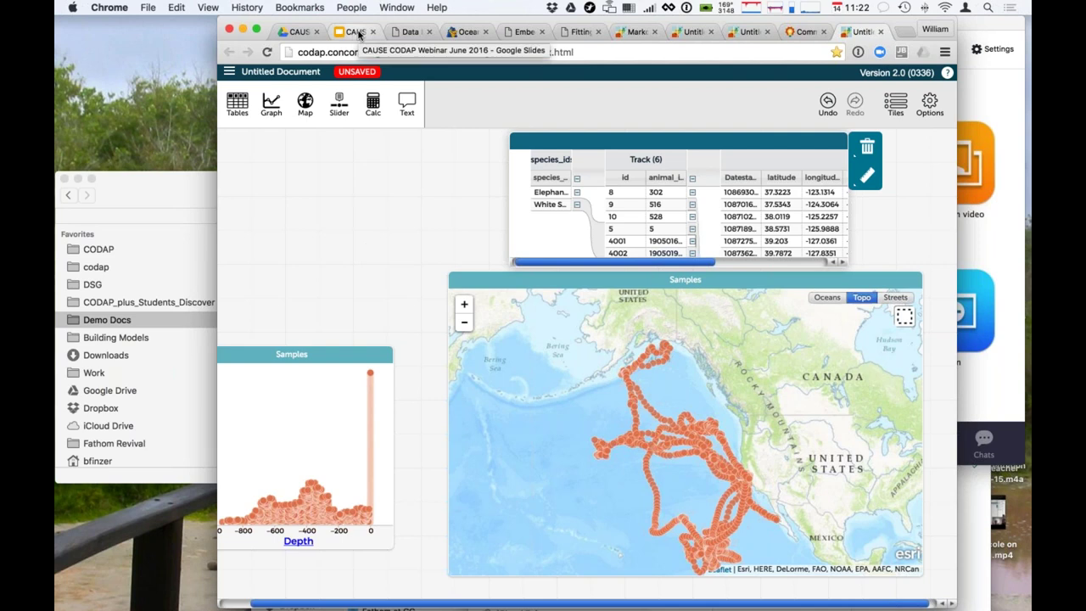
Review the CODAP Links slide, then return to the Data Interactives page.
left_click(358, 34)
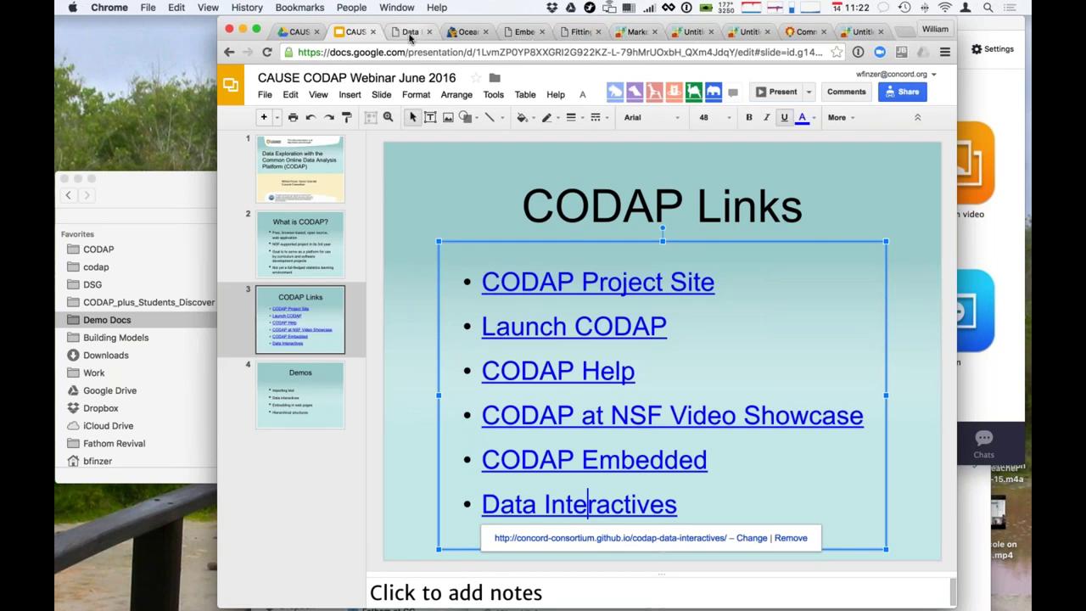
left_click(410, 34)
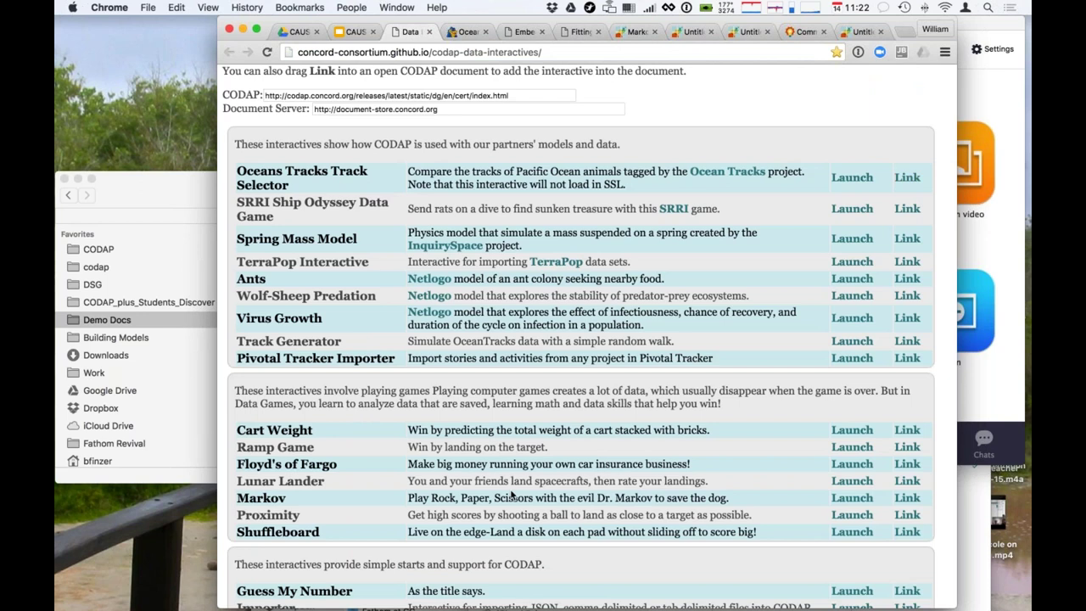
Open the Sampler interactive from the data interactives list.
scroll(512, 496, "down", 5)
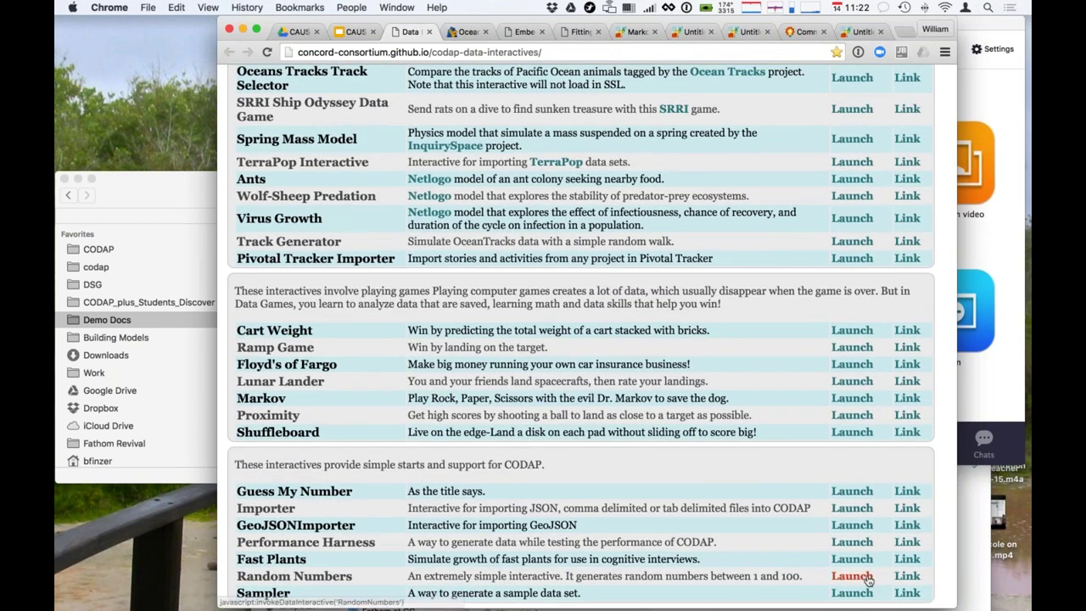
left_click(906, 592)
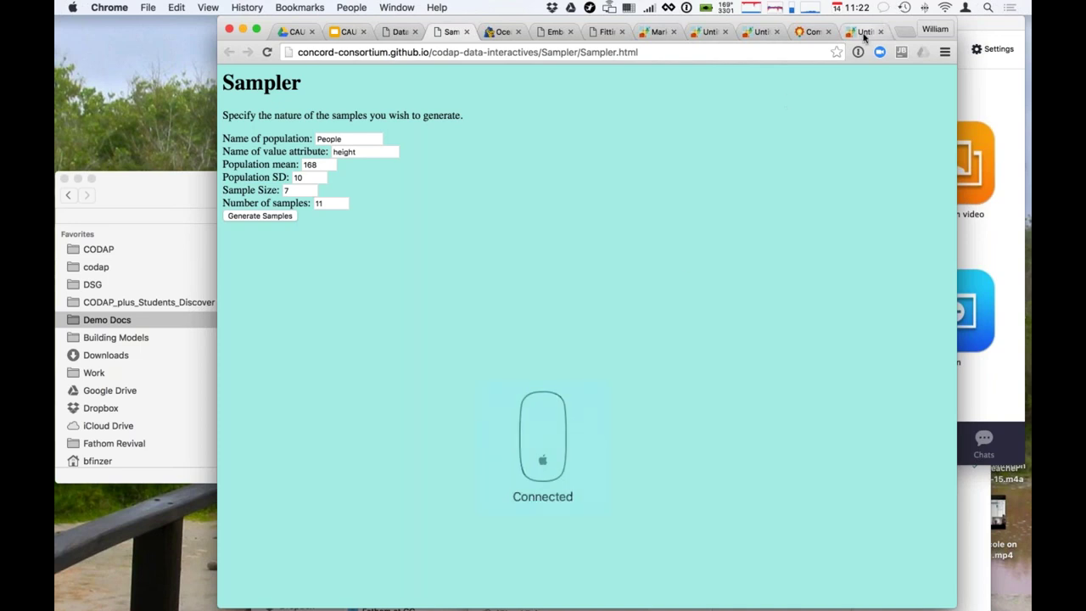
Undo the species grouping, graph species_id on a new graph, and regroup the Track table by species_id.
left_click(864, 32)
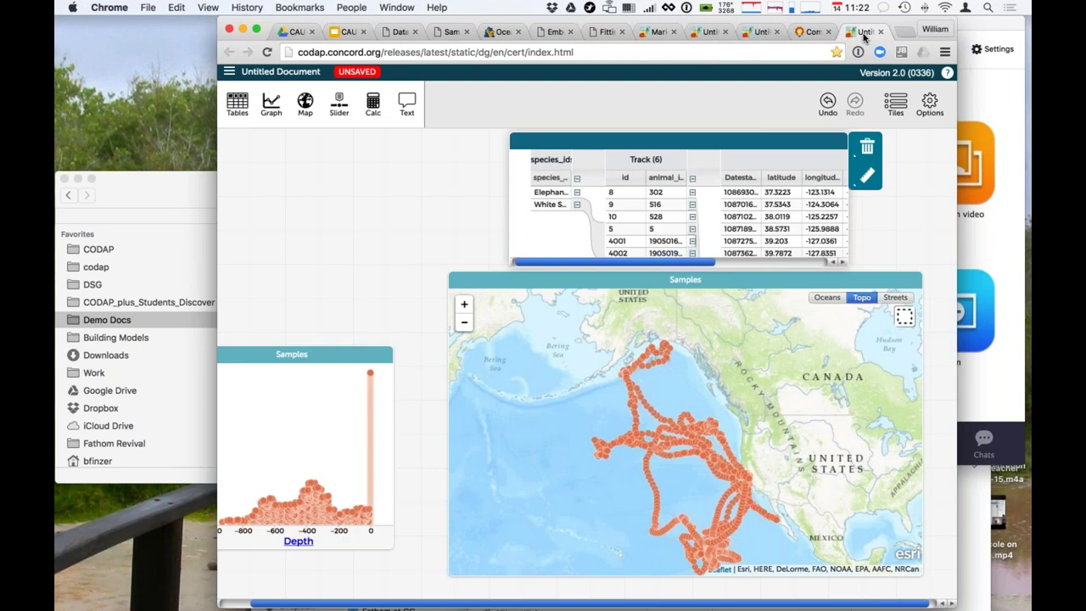
left_click(828, 102)
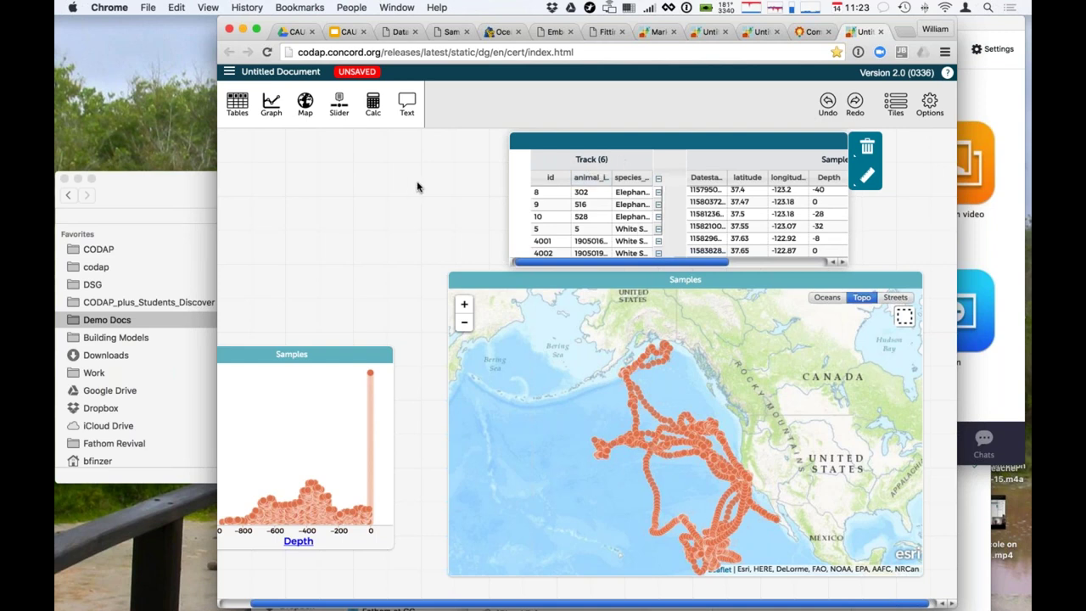
left_click(270, 106)
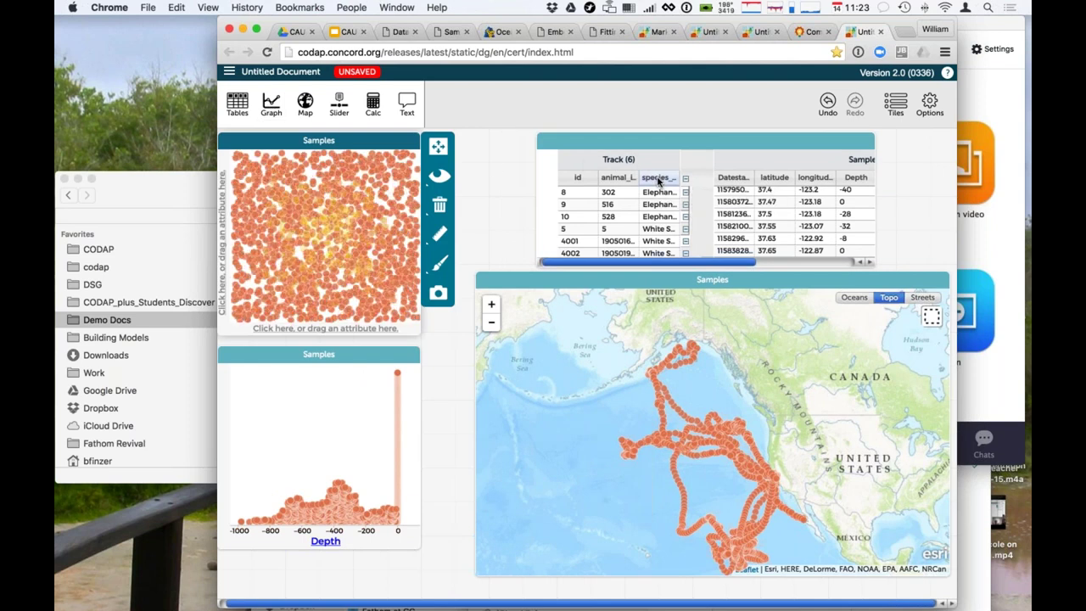
left_click_drag(658, 180, 390, 333)
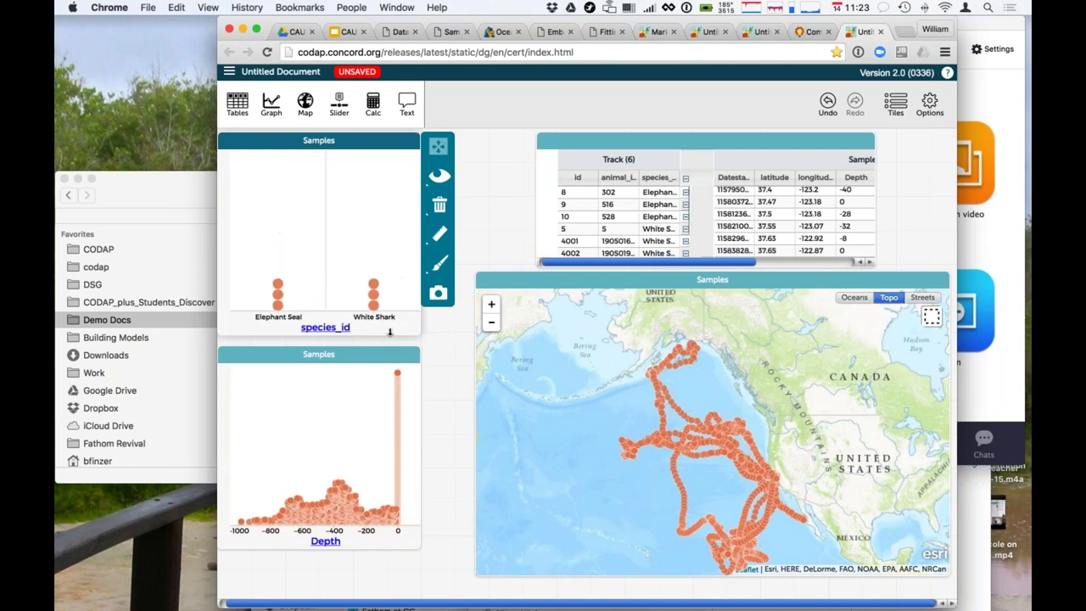
mouse_move(275, 290)
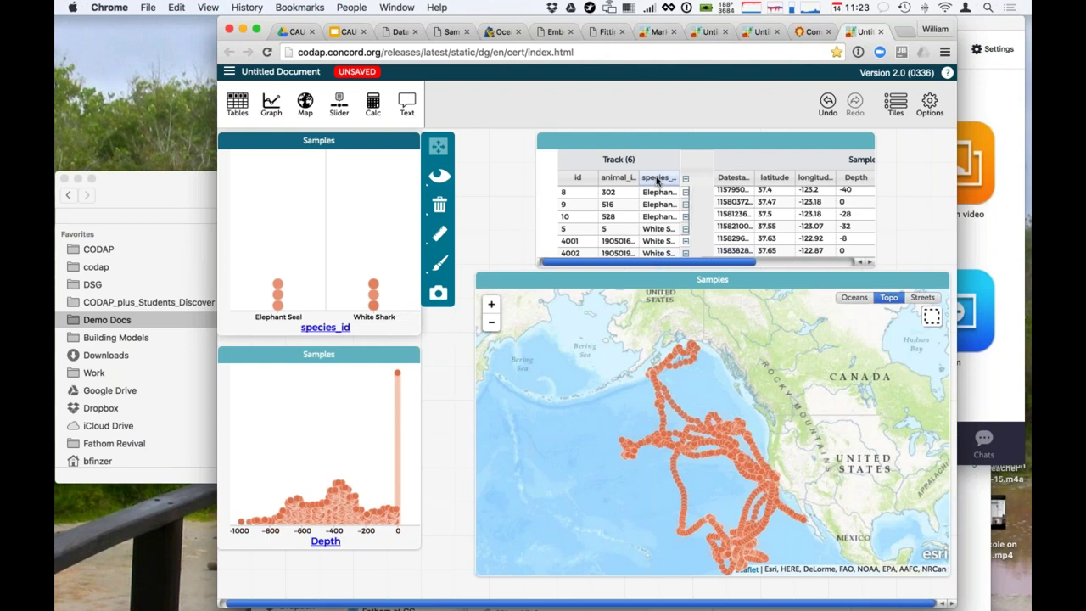
left_click_drag(657, 180, 553, 192)
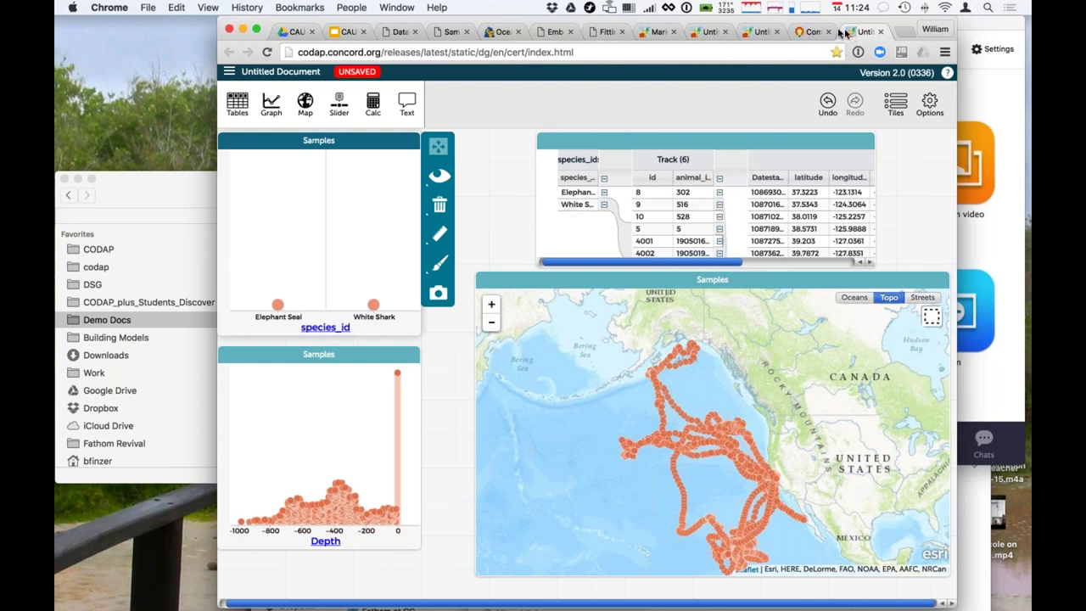
Open Sampler in a new tab, then choose New from CODAP's hamburger menu.
left_click(401, 33)
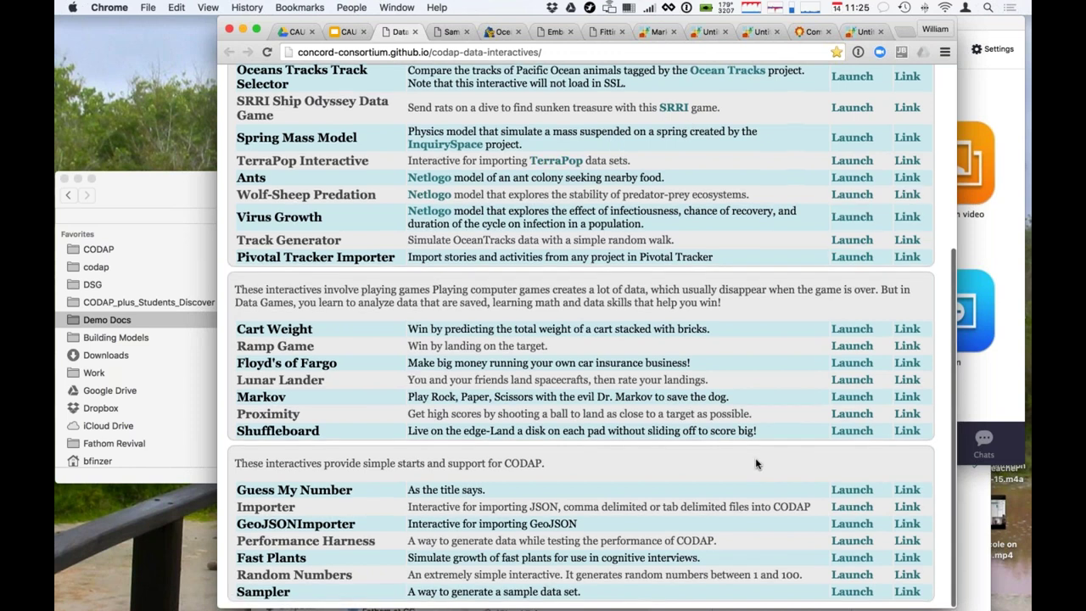
left_click(908, 592)
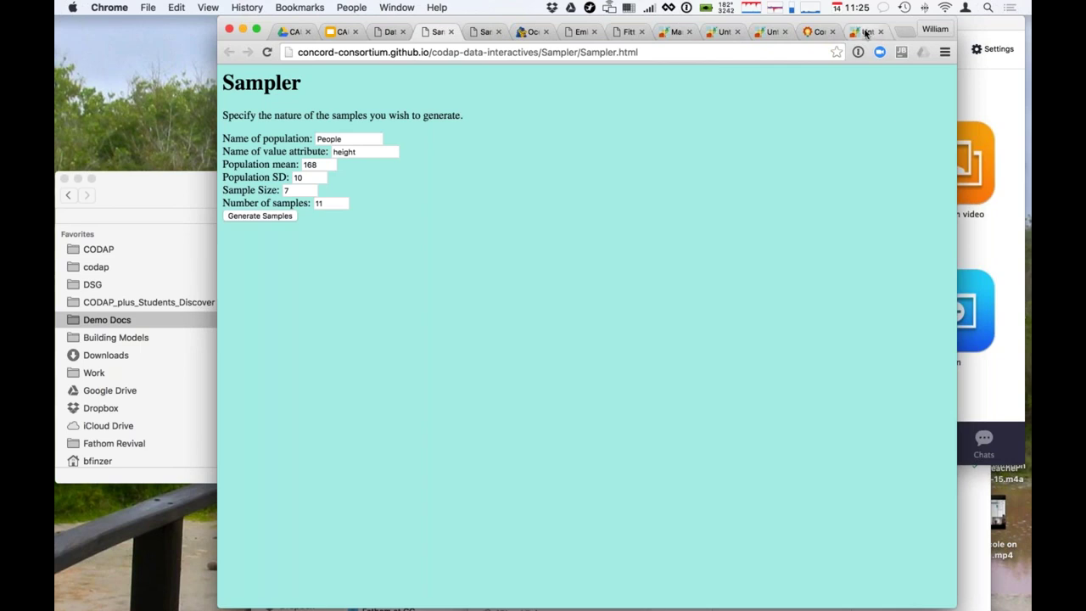
left_click(865, 32)
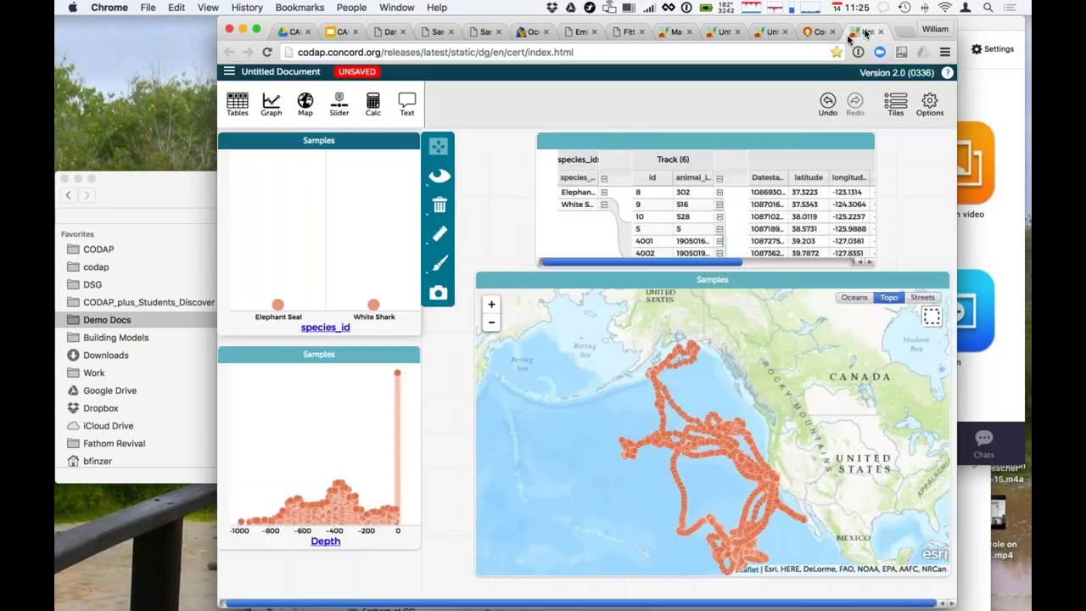
left_click(229, 74)
left_click(238, 98)
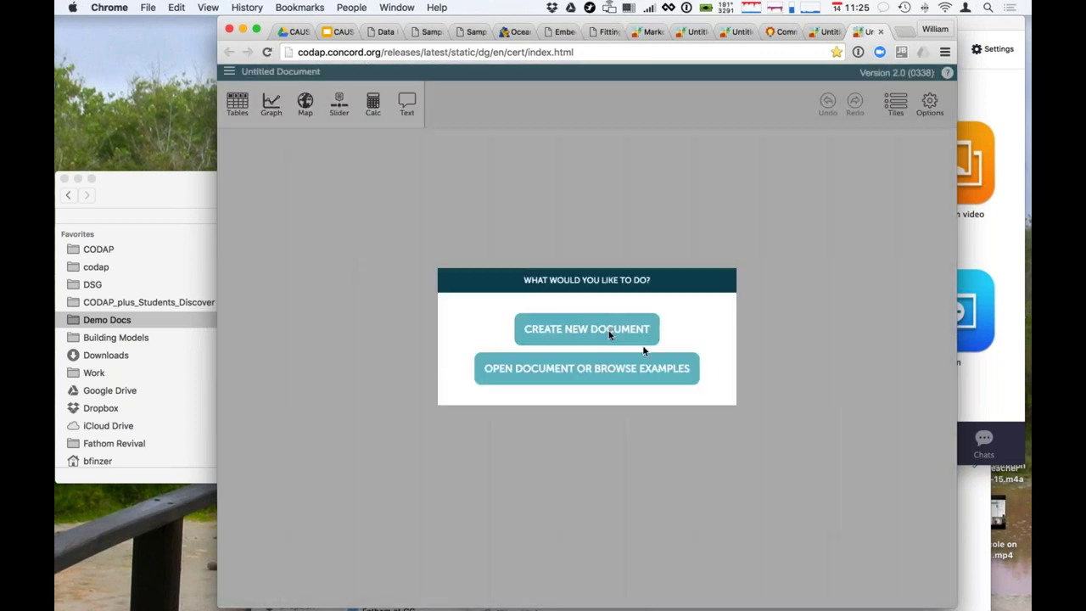
Embed the Sampler page in a blank document, generate samples, and show the table of 11 People heights.
left_click(531, 327)
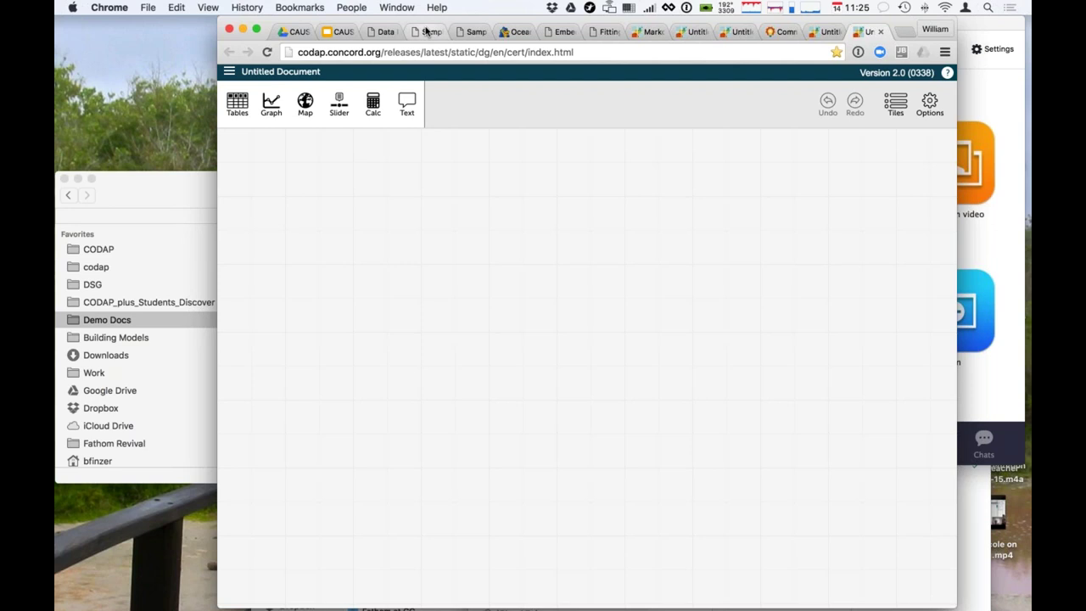
left_click(429, 31)
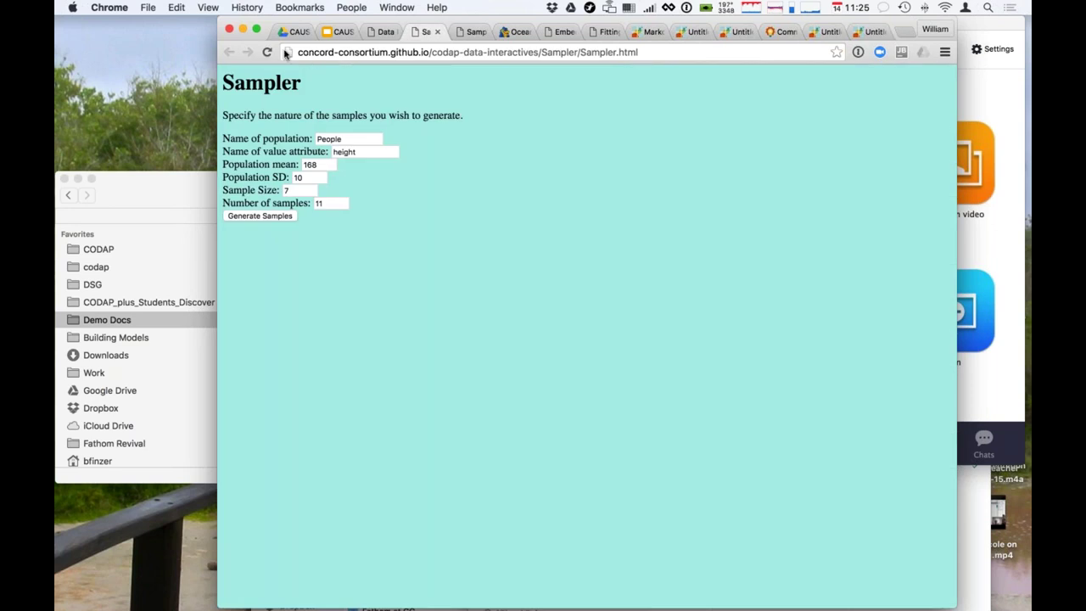
left_click_drag(287, 53, 785, 161)
left_click_drag(623, 142, 543, 270)
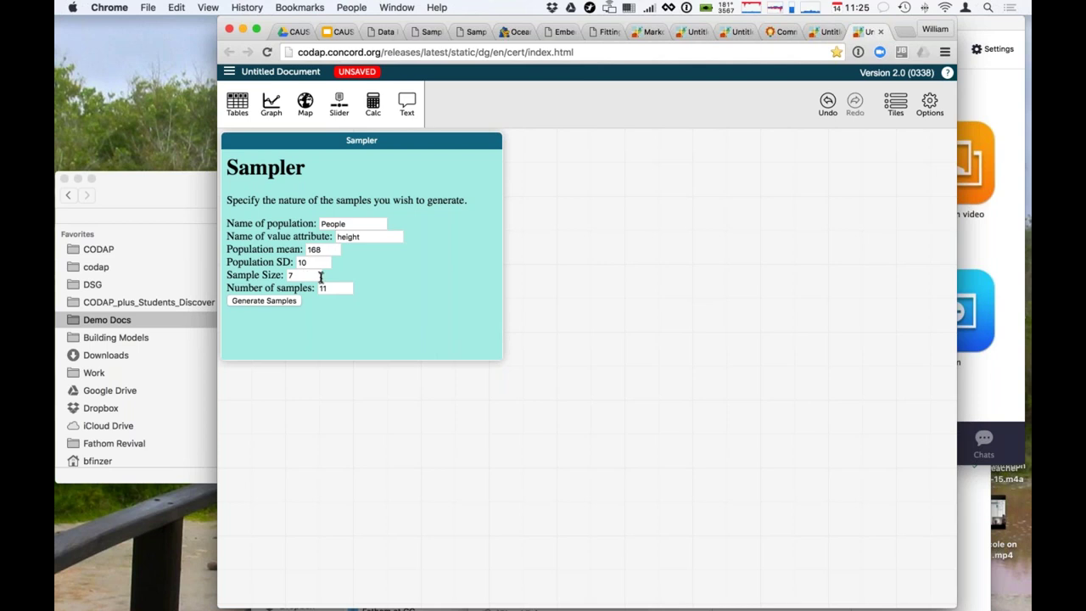
left_click(269, 304)
left_click(237, 102)
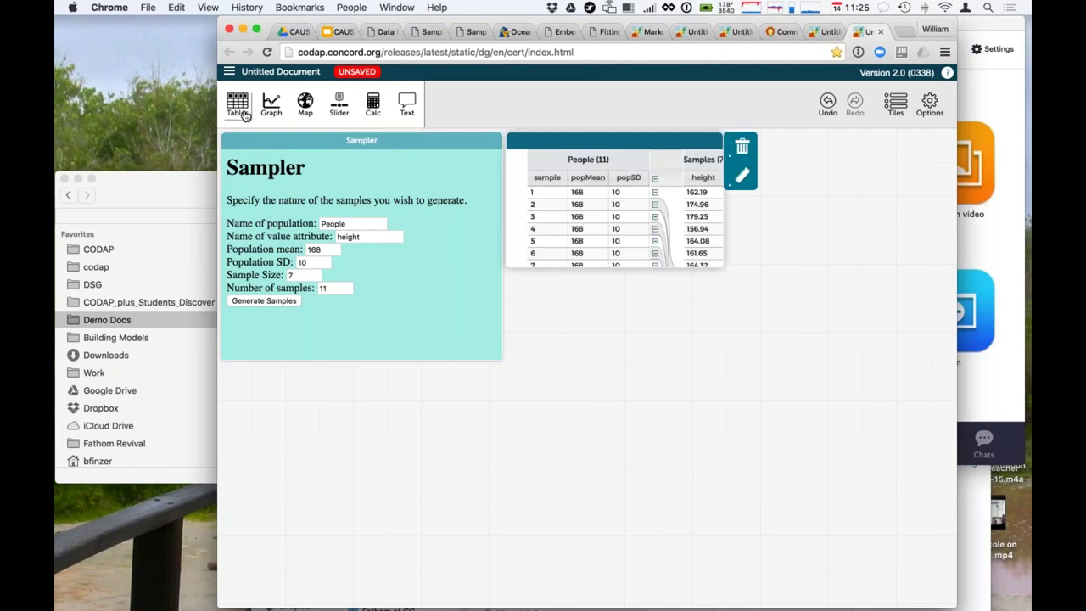
Make a new graph with sample on the vertical axis as categorical, then drag it taller.
left_click(271, 105)
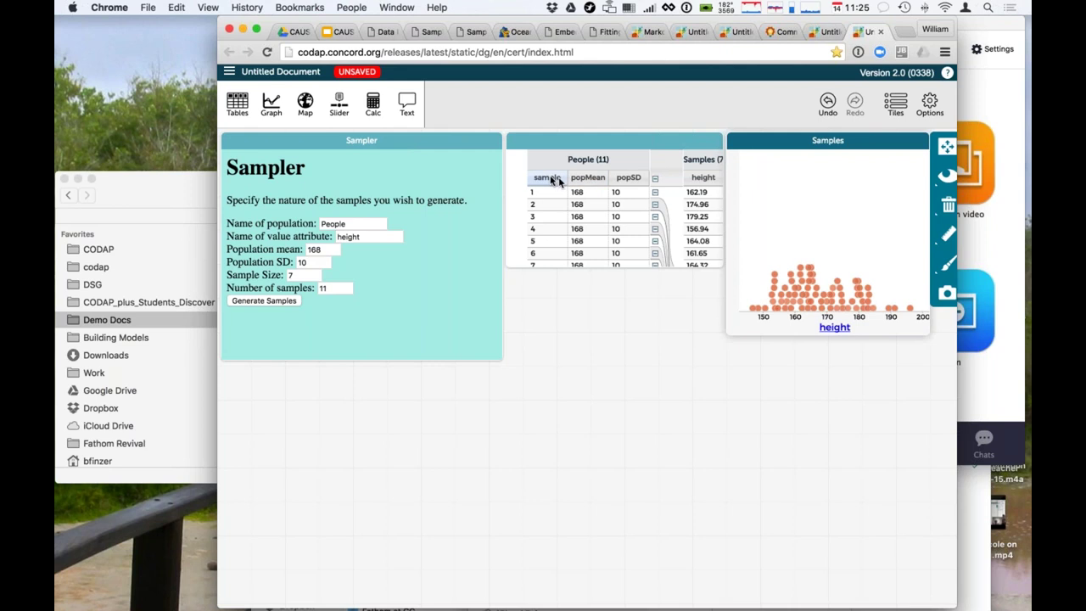
left_click_drag(569, 182, 728, 266)
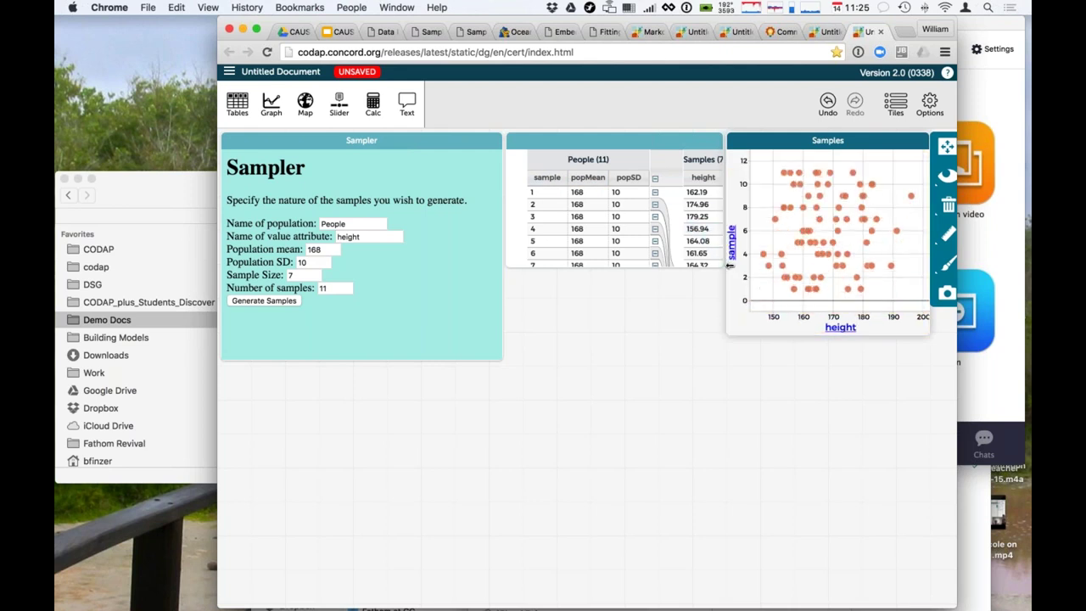
left_click(733, 245)
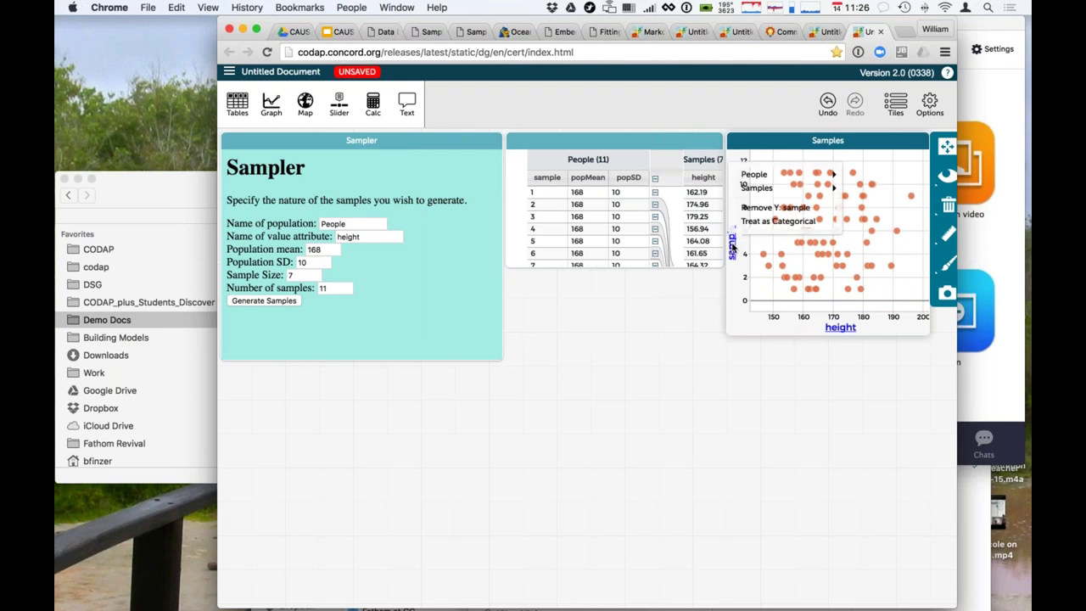
mouse_move(743, 193)
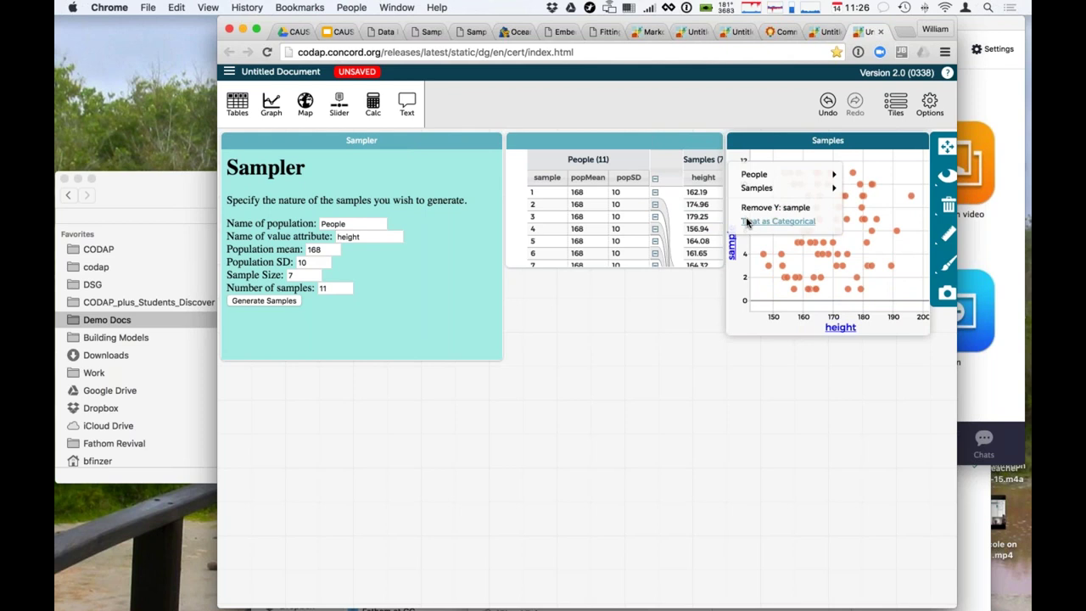
left_click(747, 222)
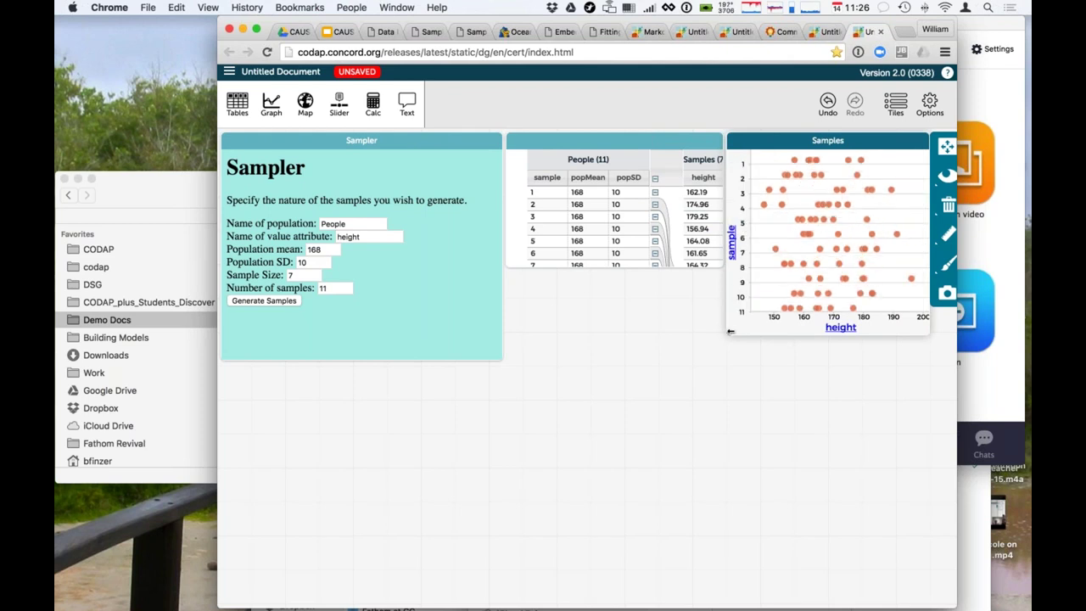
left_click_drag(735, 333, 733, 477)
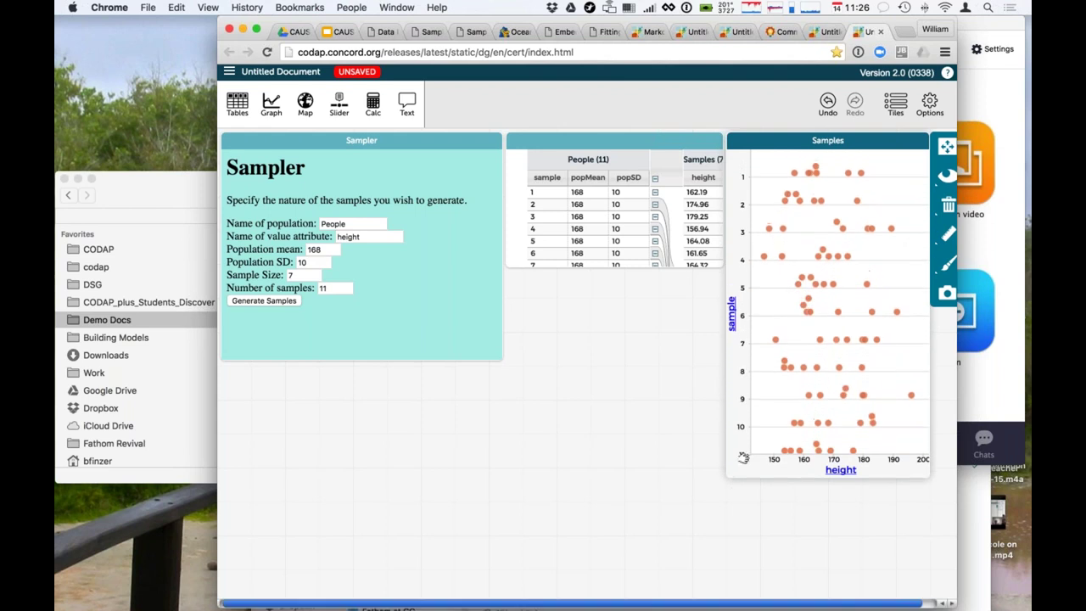
Turn on Mean in the graph's measures to draw each sample's mean line, then select the case table.
left_click(947, 239)
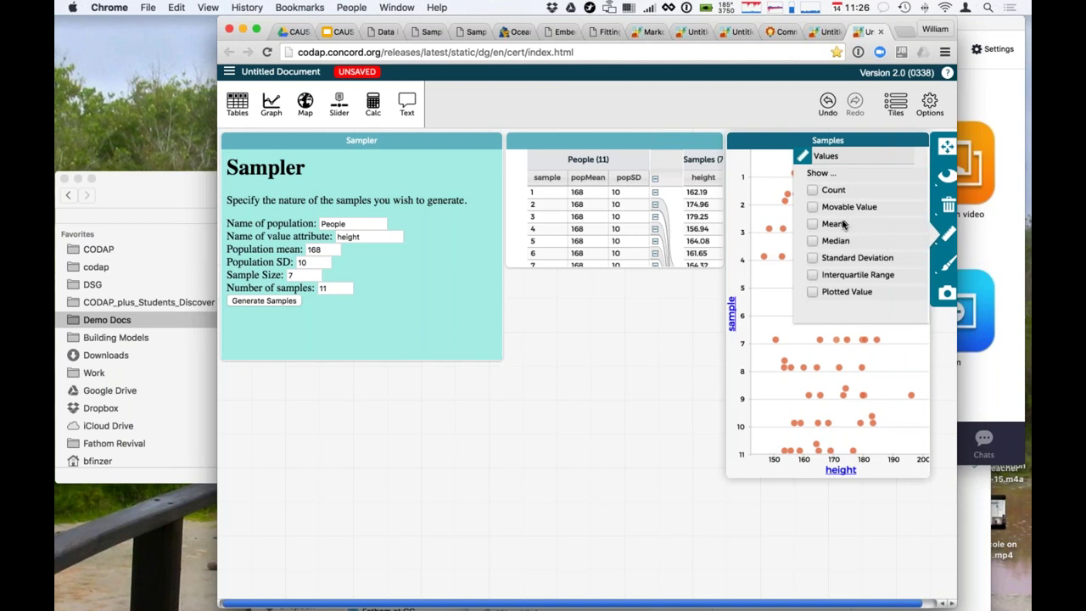
left_click(843, 223)
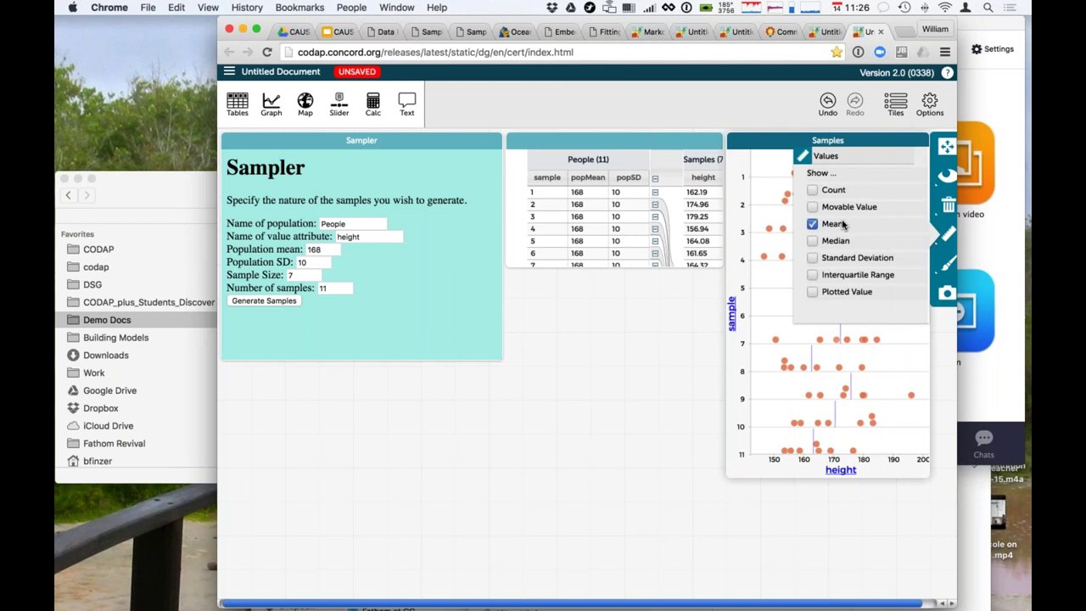
left_click(781, 276)
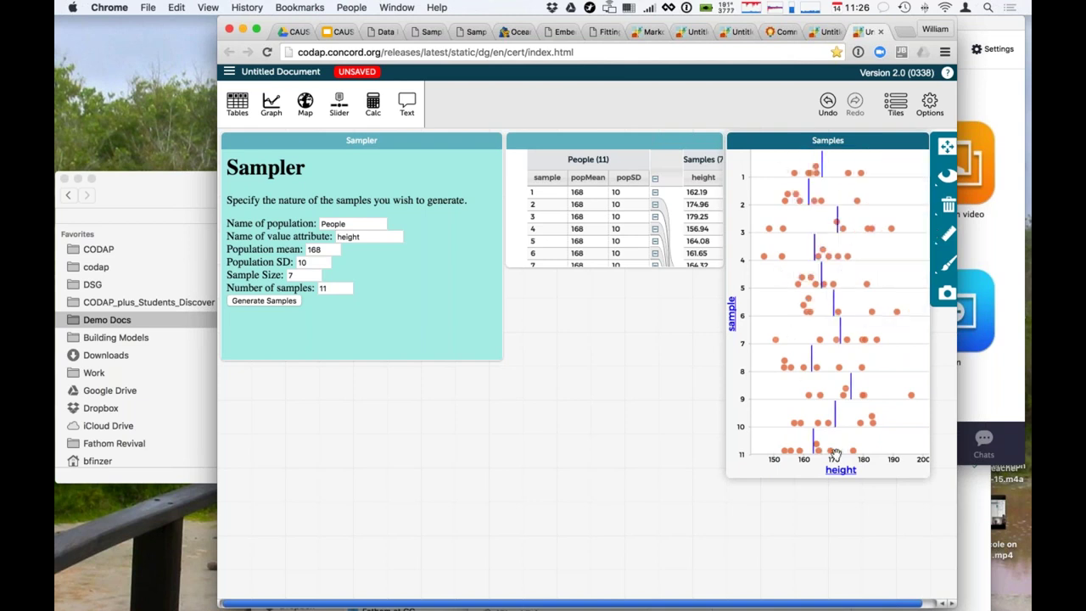
mouse_move(828, 330)
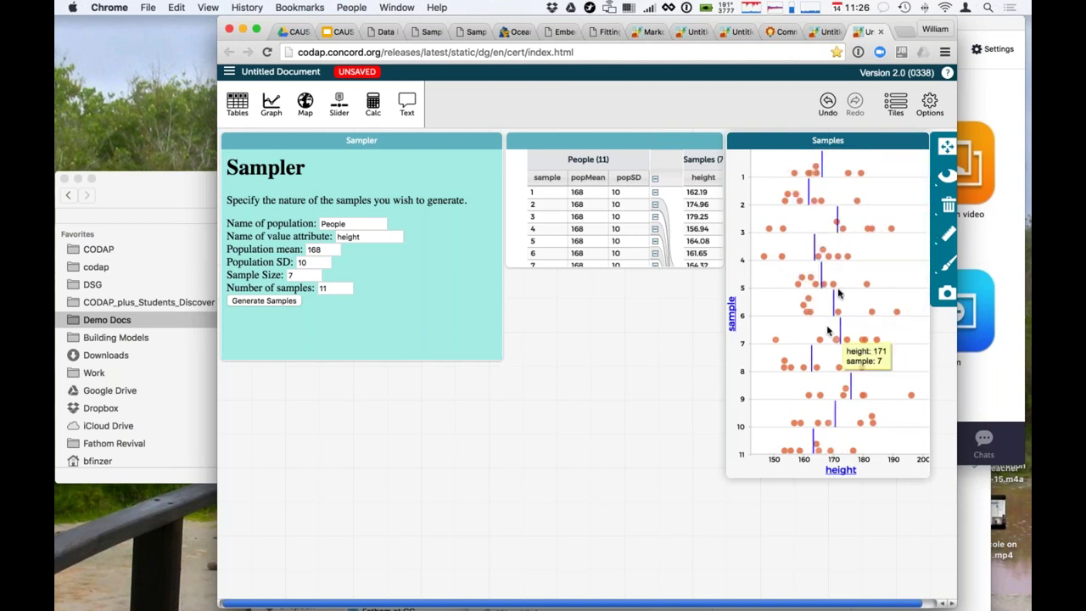
left_click(640, 146)
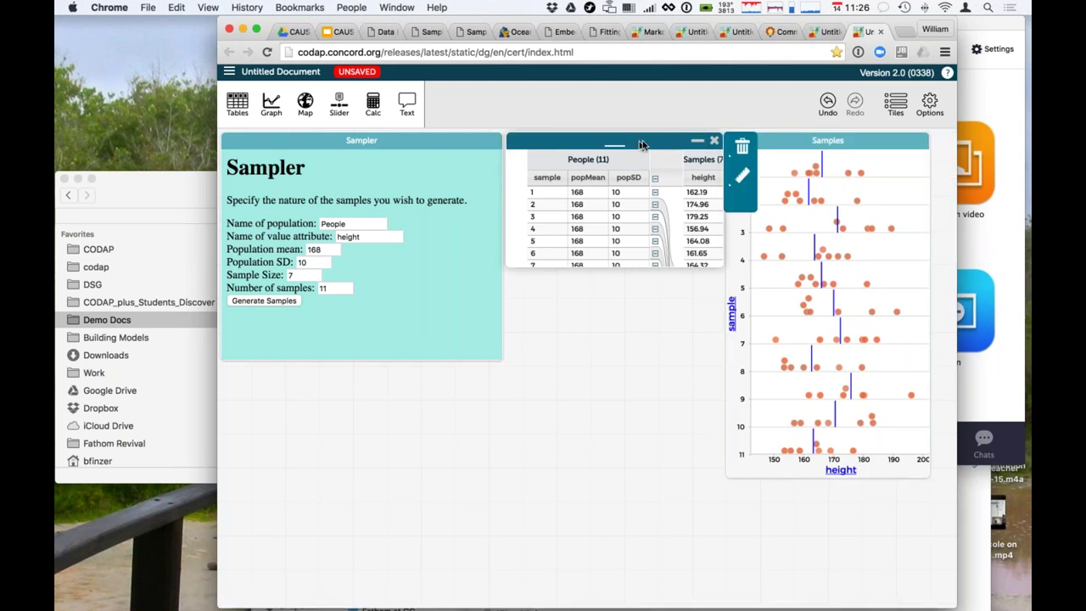
left_click(743, 178)
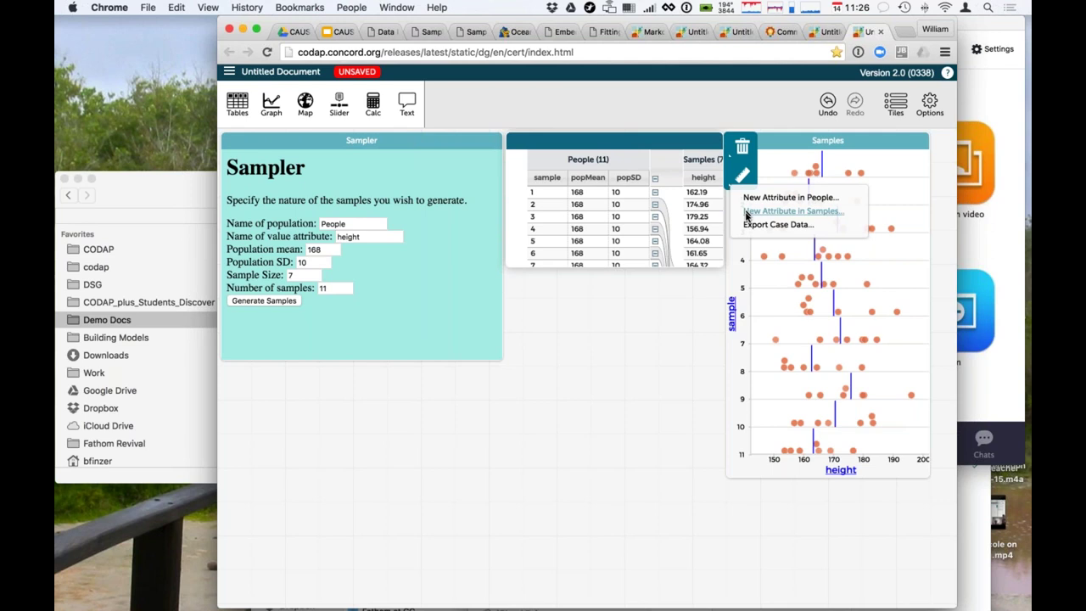
left_click(746, 211)
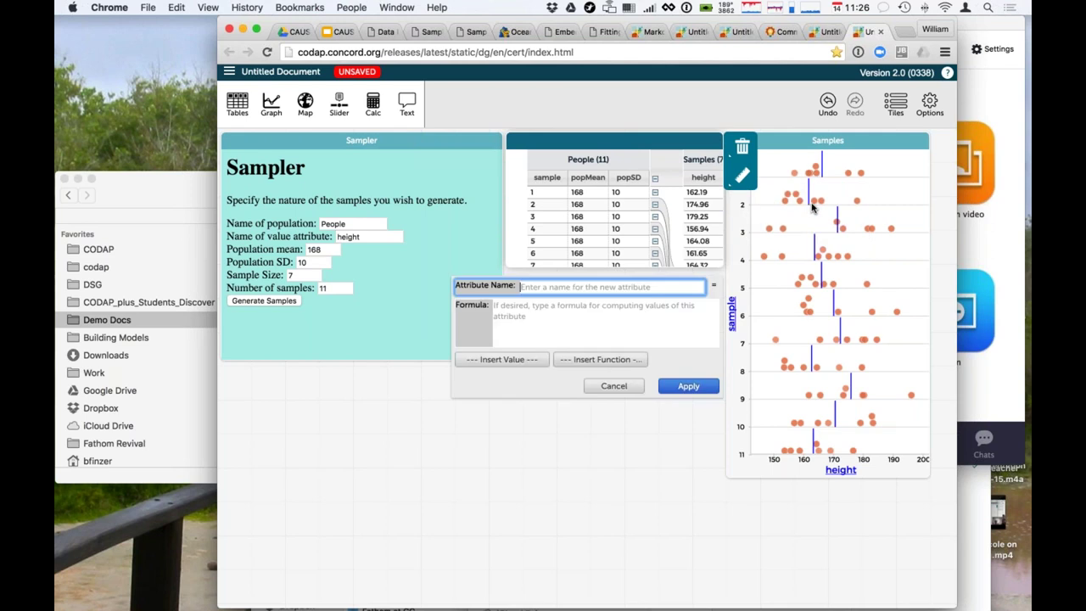
type("meanO")
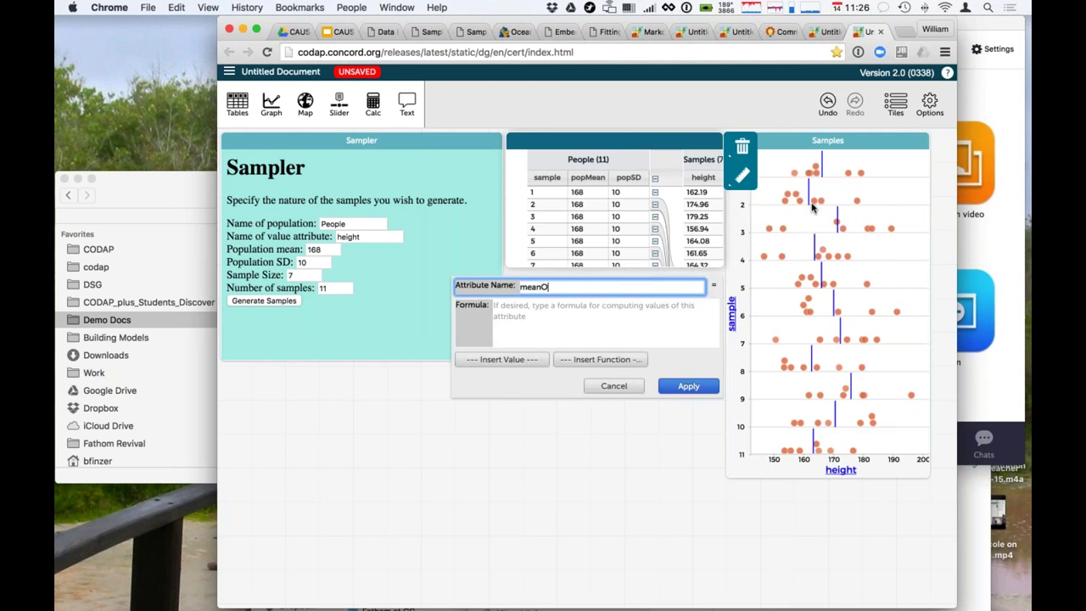
type("fSample")
left_click(577, 309)
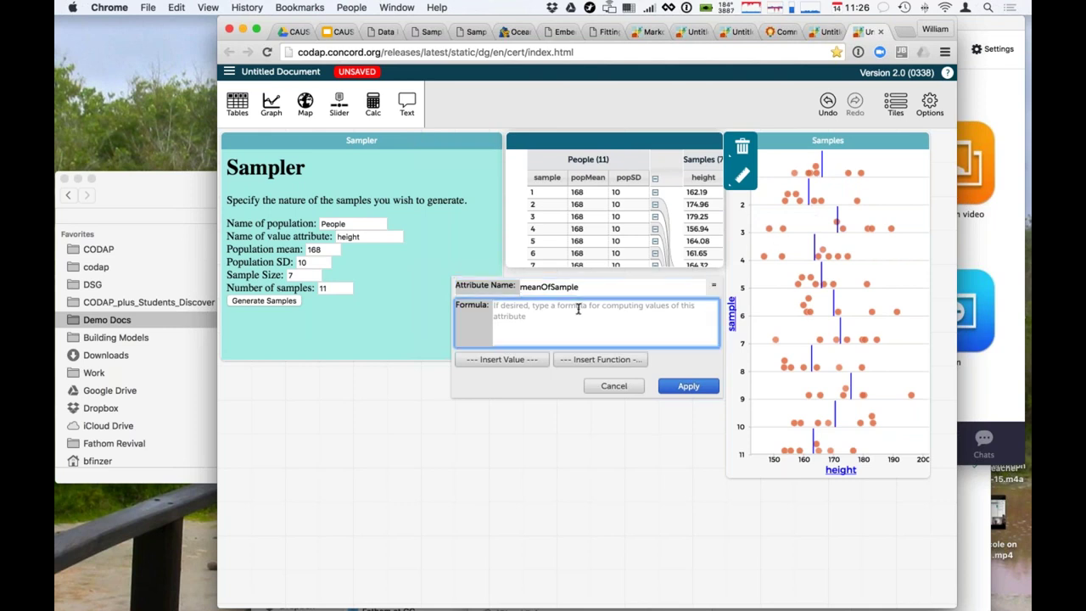
type("mean")
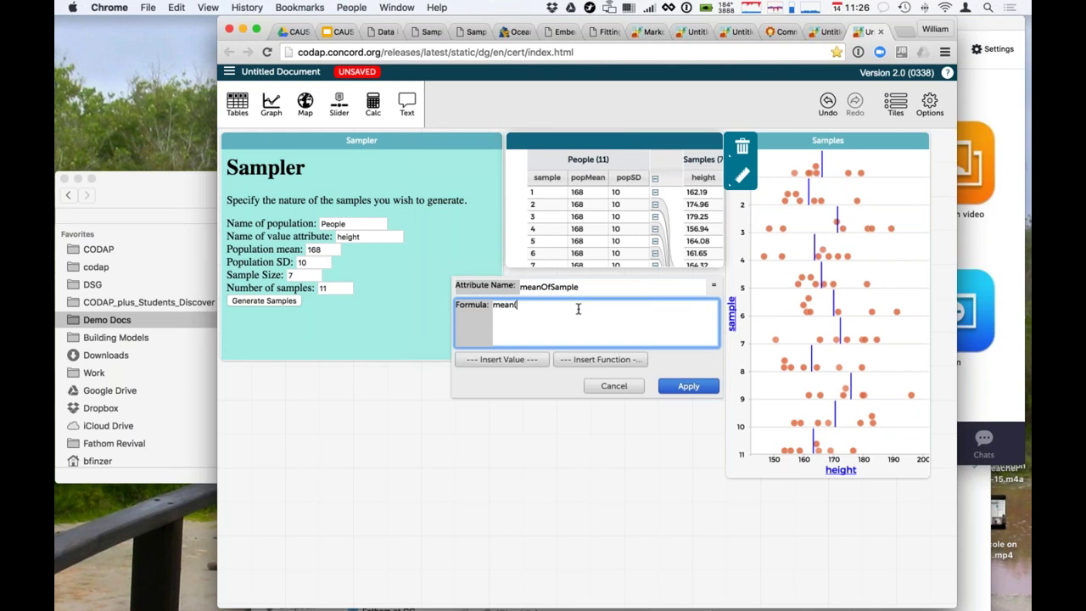
type("(height")
left_click(687, 384)
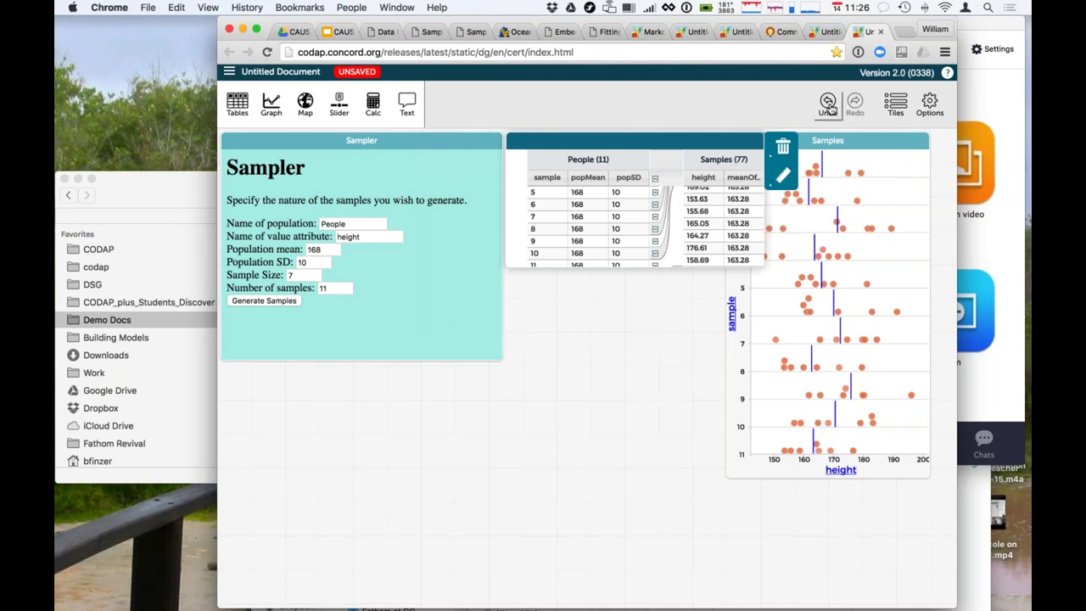
left_click(829, 105)
Create the People attribute meanHeight with the formula mean(height).
left_click(741, 176)
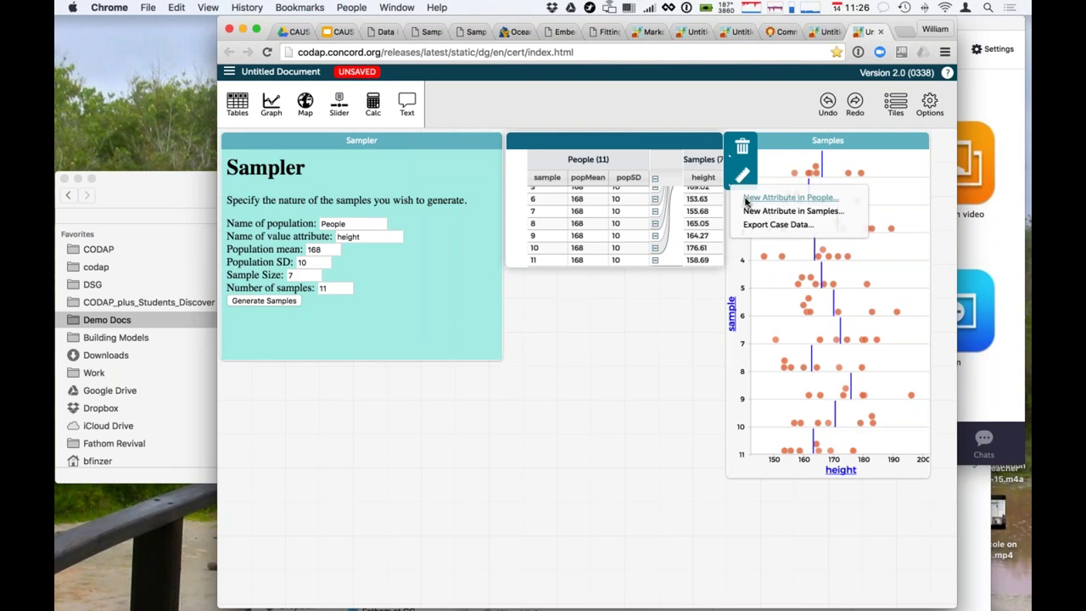
left_click(746, 199)
type("m")
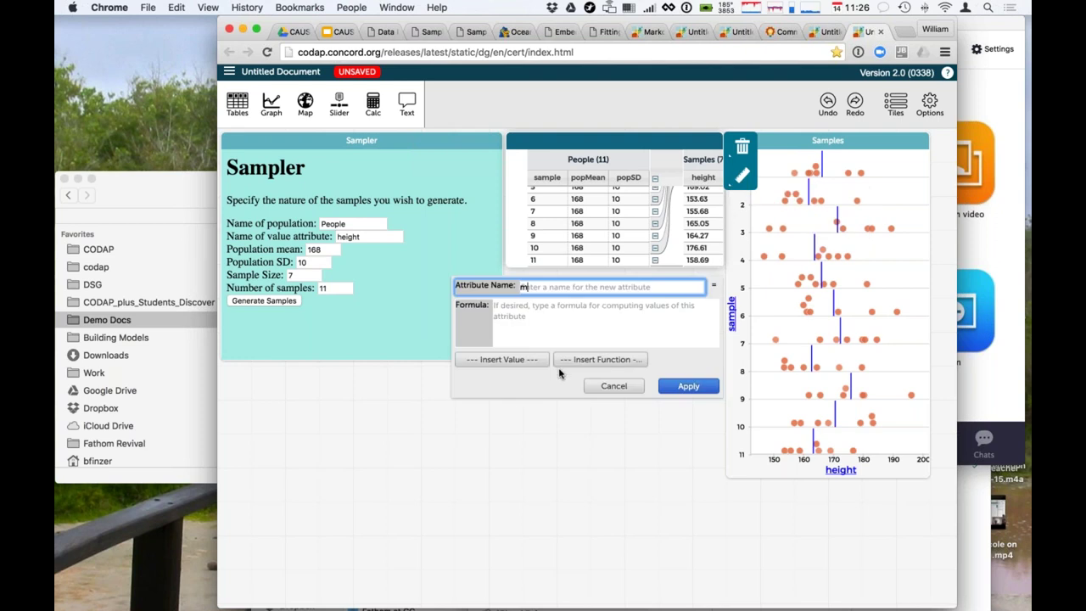
type("eanHeight")
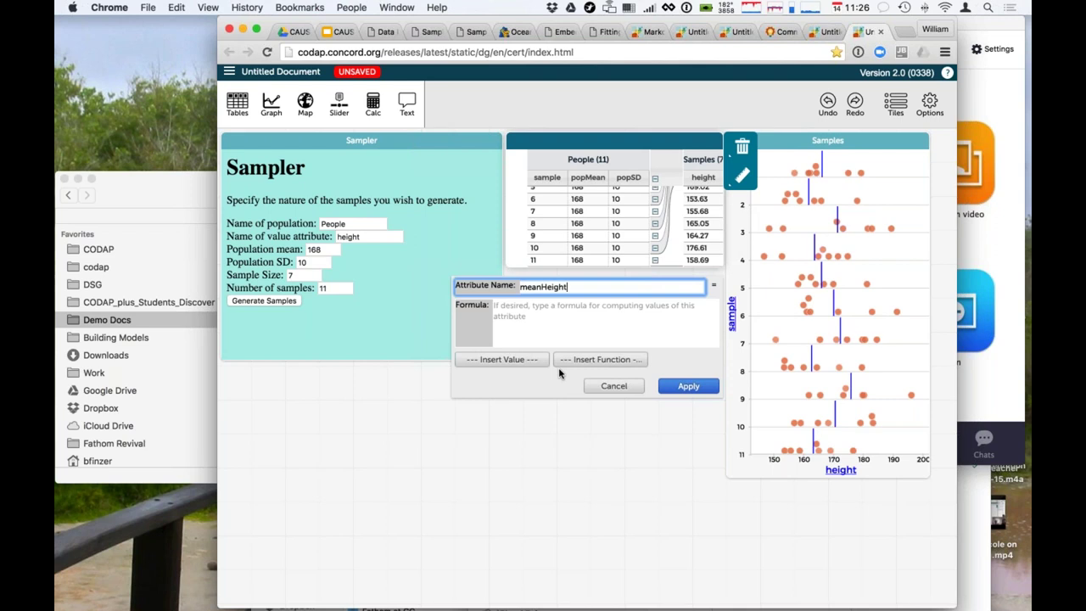
key("Tab")
type("mean")
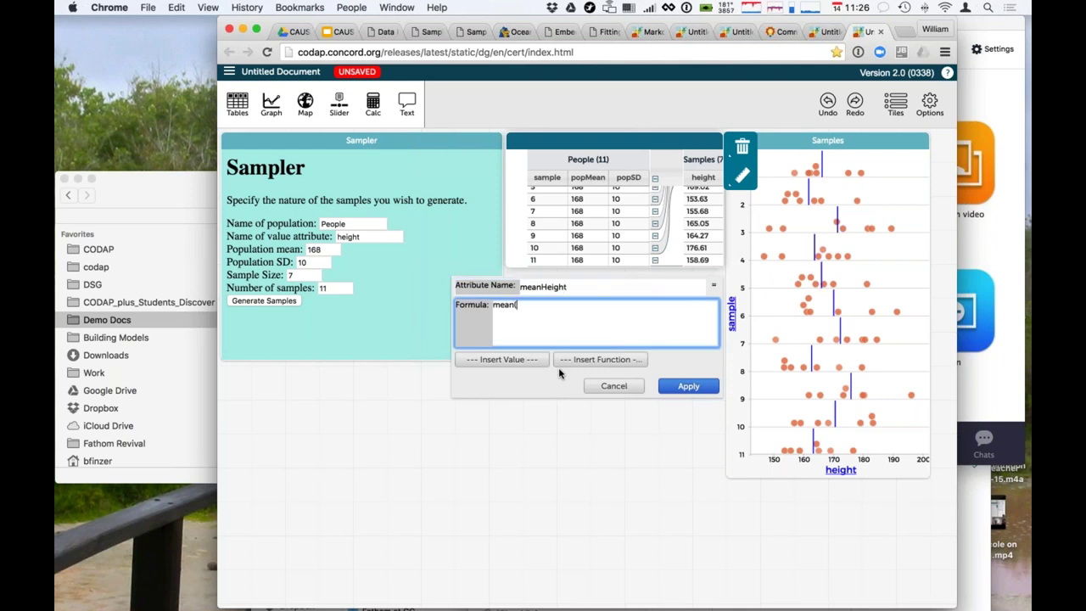
type("(height")
left_click(672, 392)
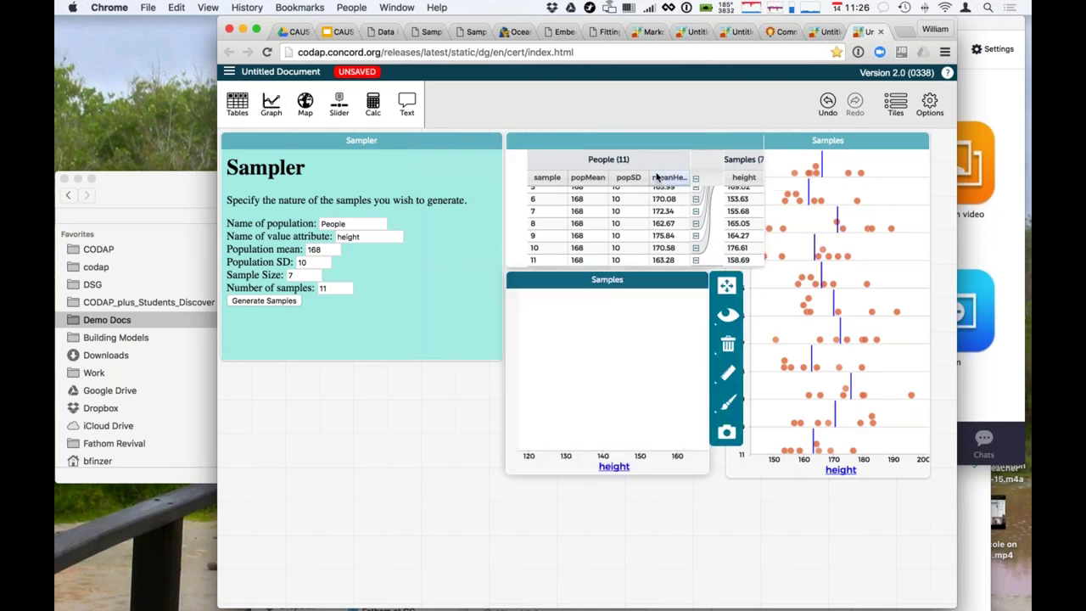
Drop meanHeight onto the new graph's x-axis and generate another 11 samples.
left_click_drag(667, 183, 617, 465)
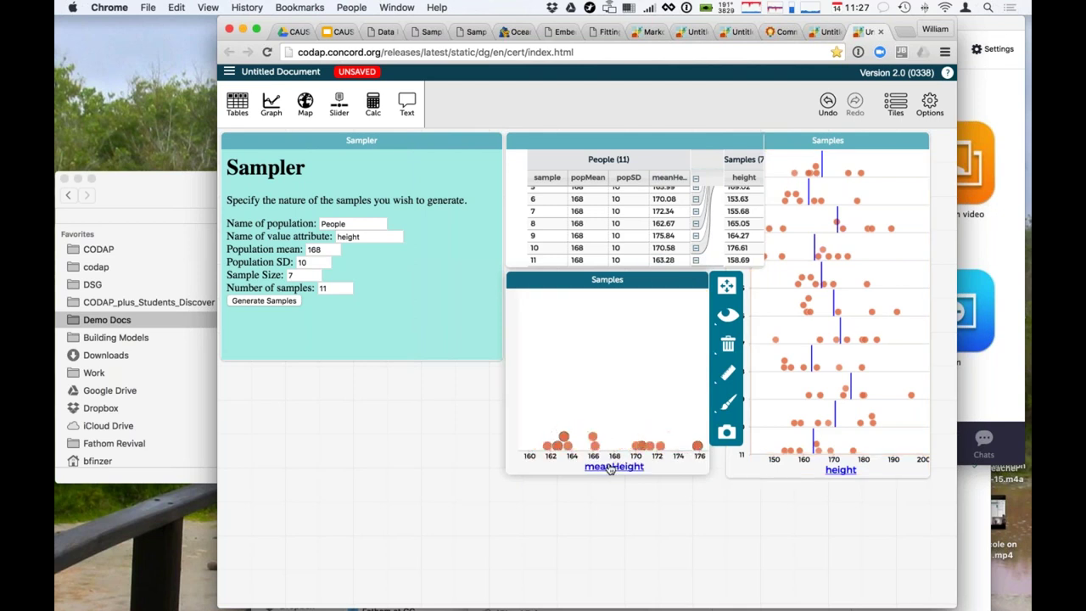
left_click(253, 301)
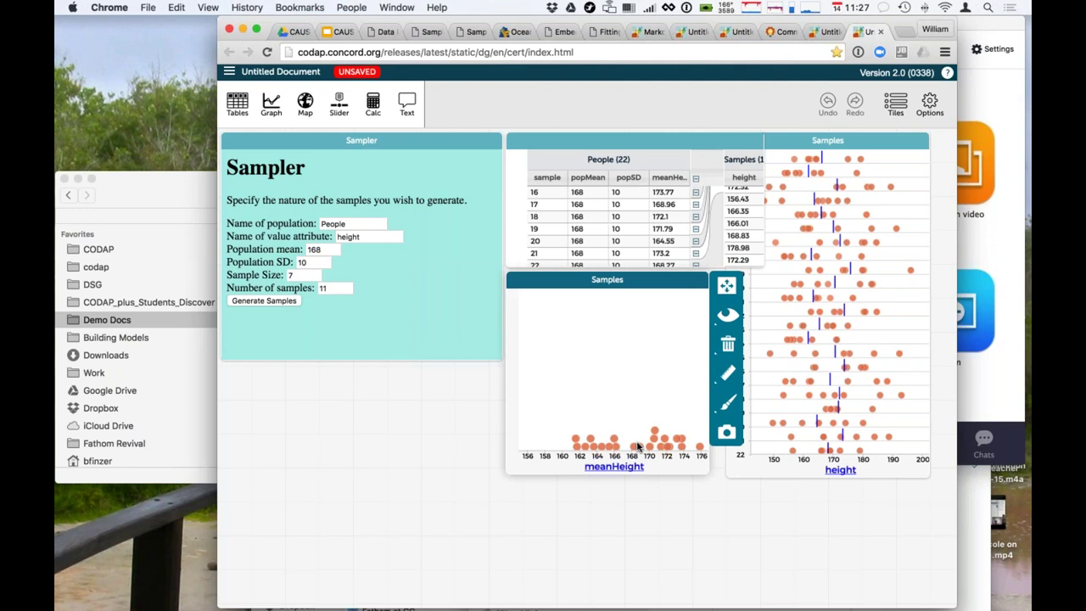
left_click(231, 73)
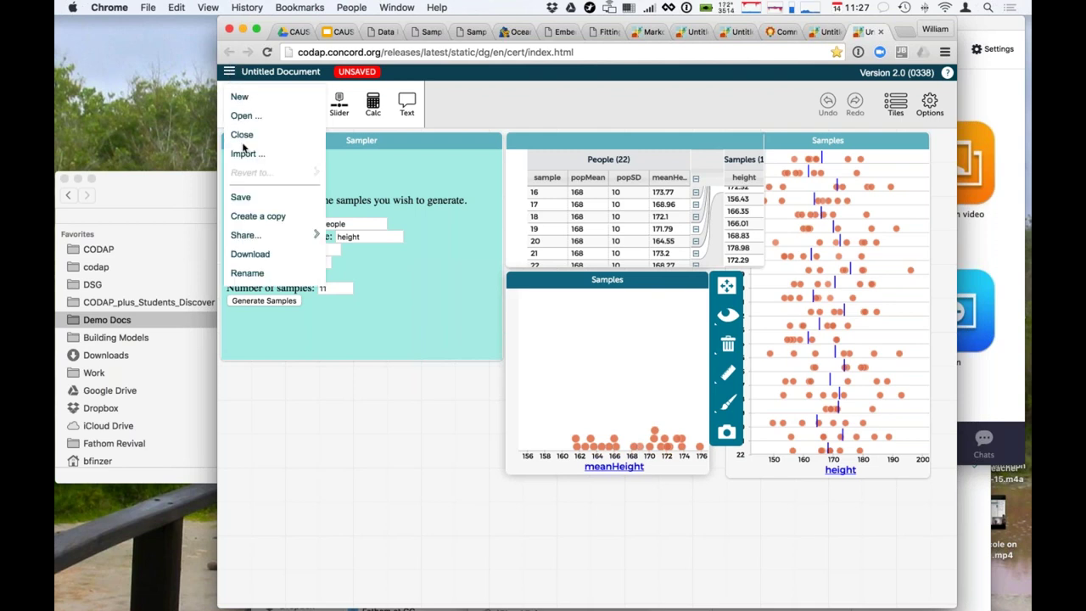
left_click(239, 198)
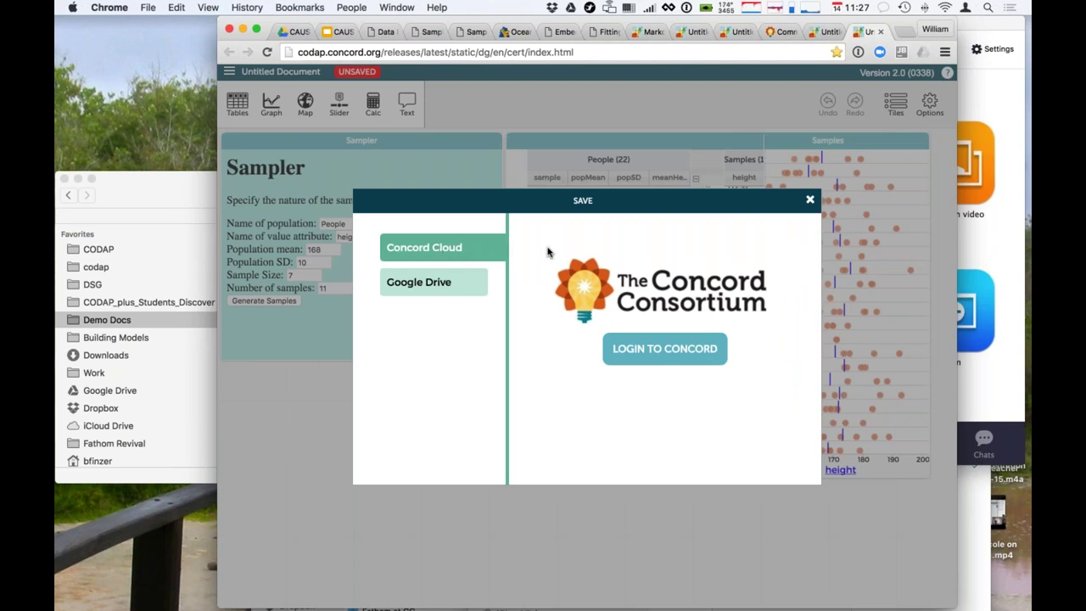
left_click(420, 288)
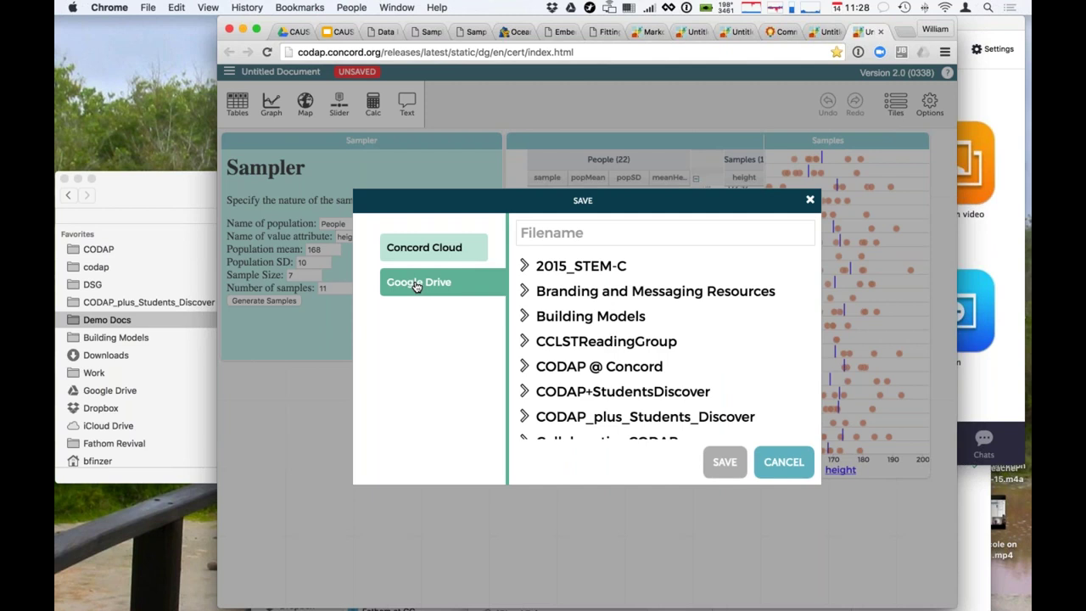
left_click(779, 463)
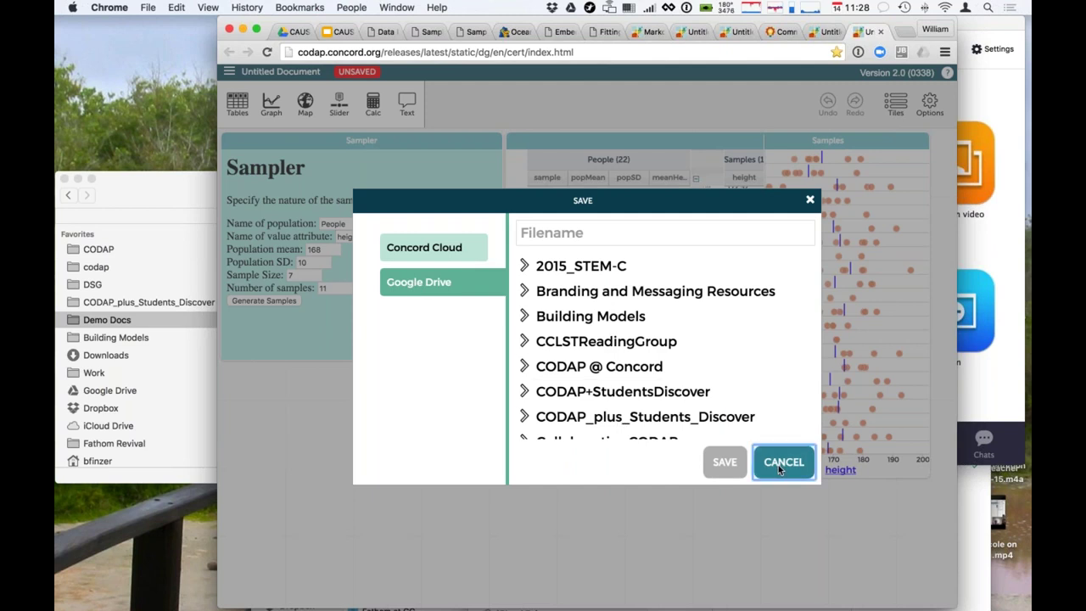
Enable sharing via Share > Get link to shared view, copy the link, and close the dialog.
left_click(229, 73)
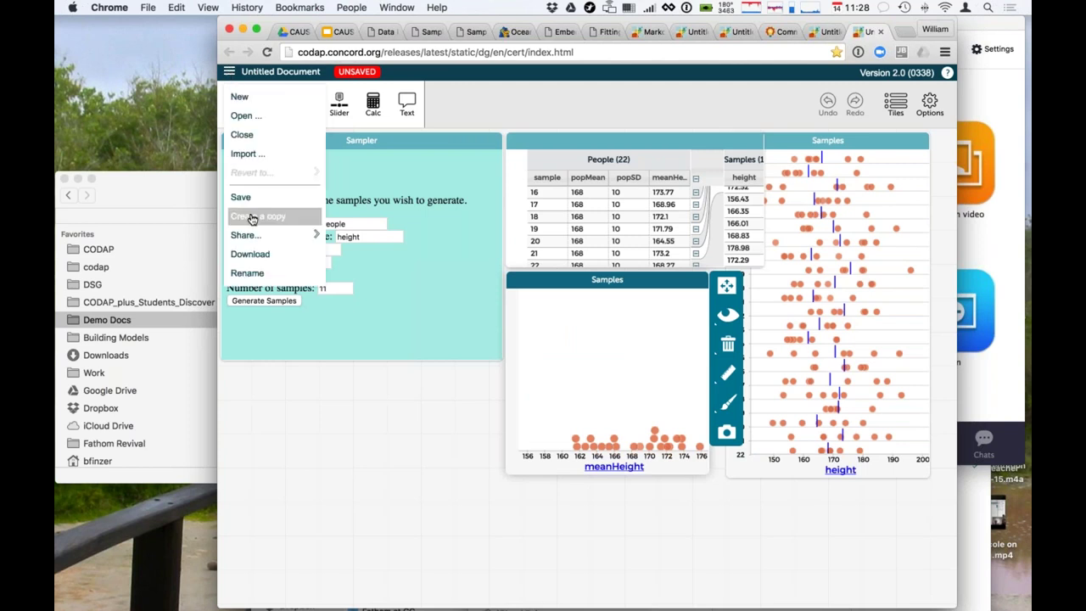
mouse_move(249, 241)
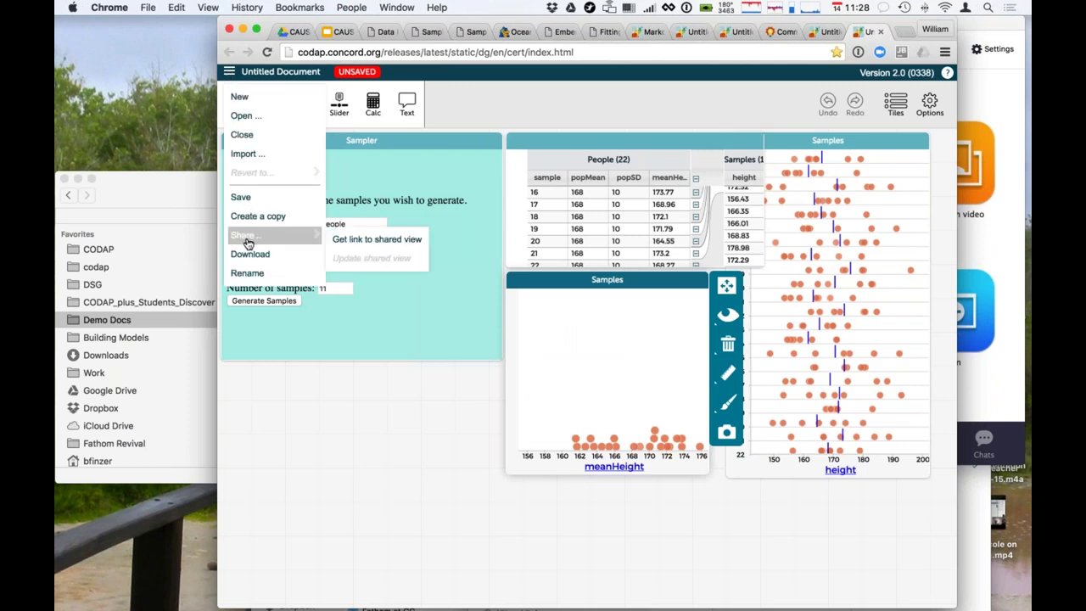
left_click(355, 241)
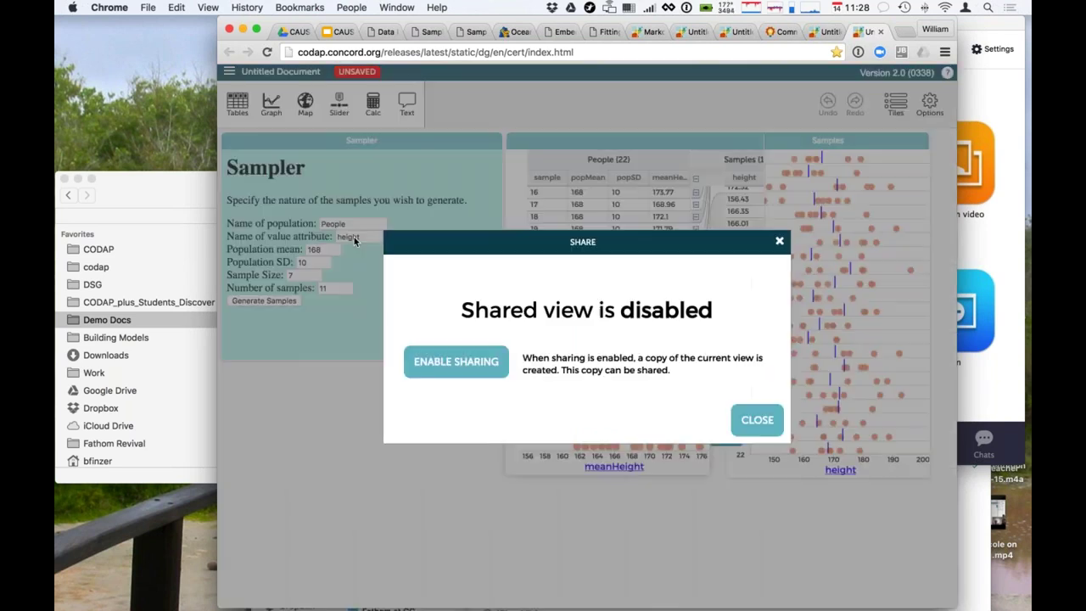
left_click(443, 366)
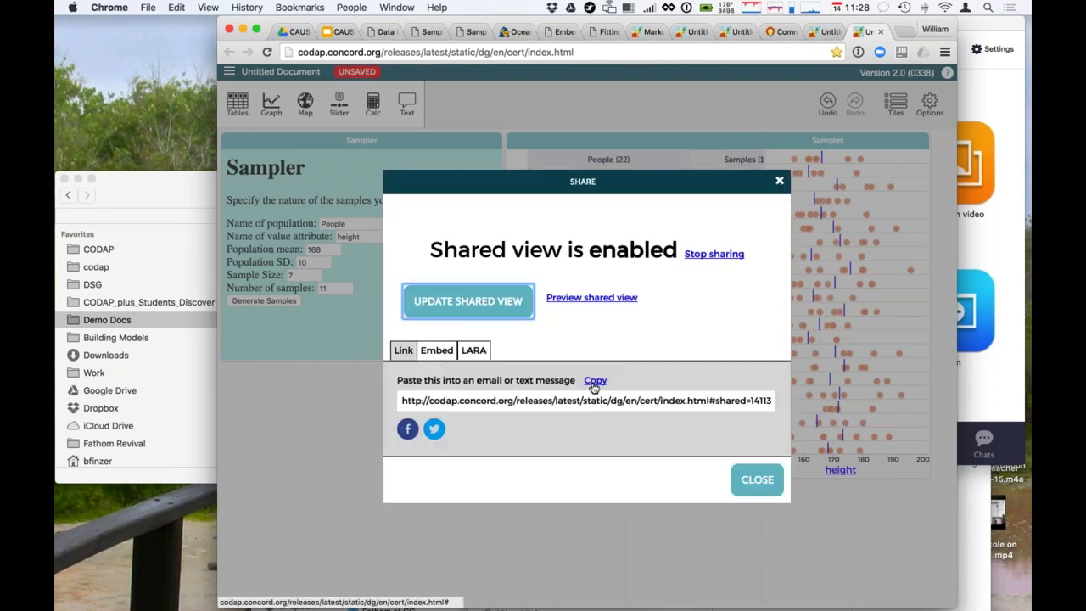
left_click(594, 383)
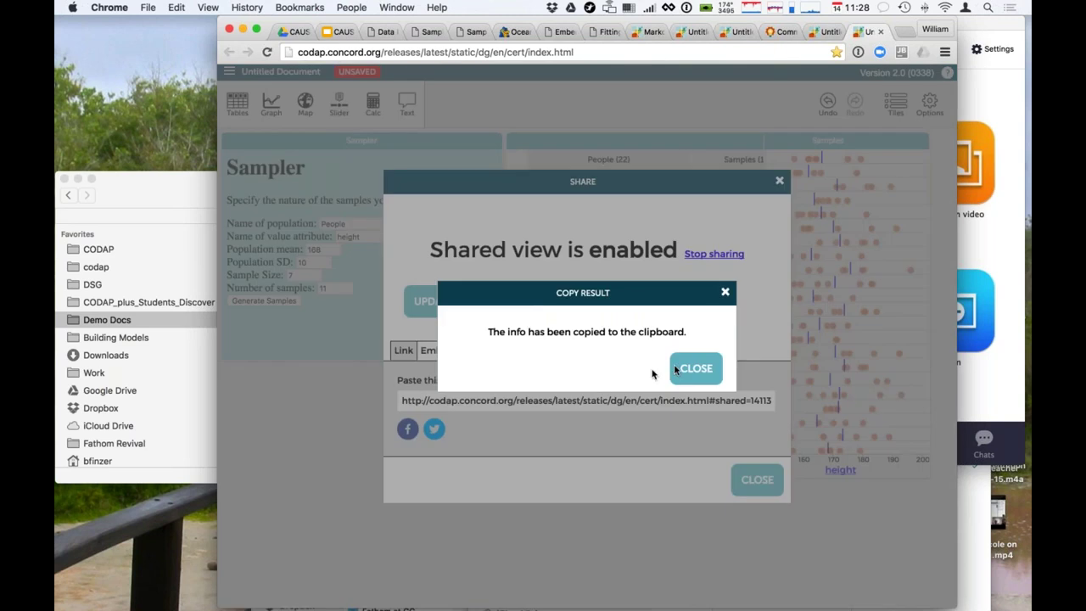
left_click(692, 368)
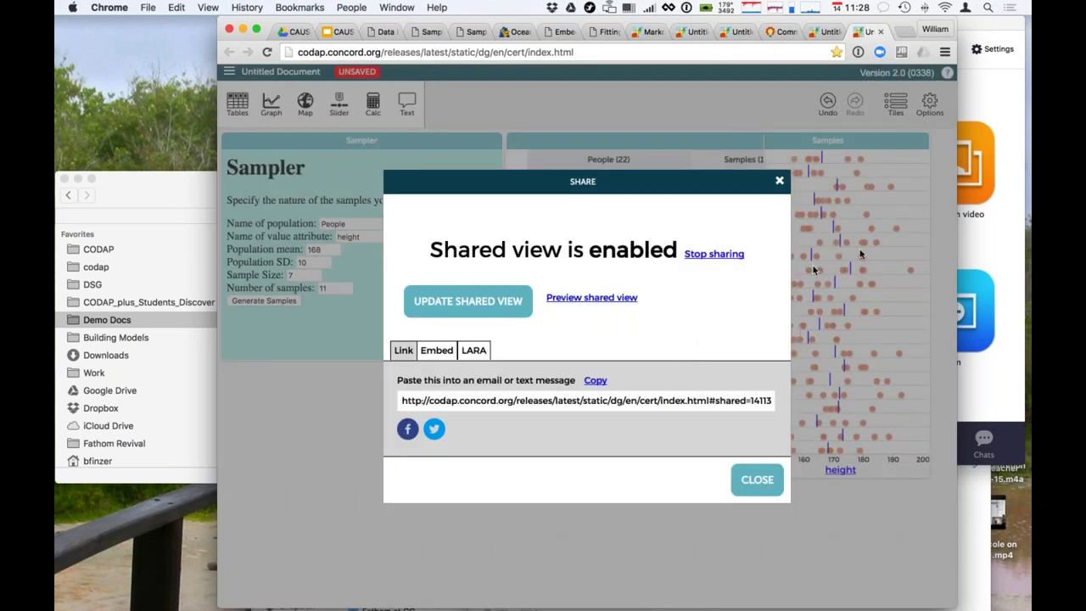
left_click(1018, 229)
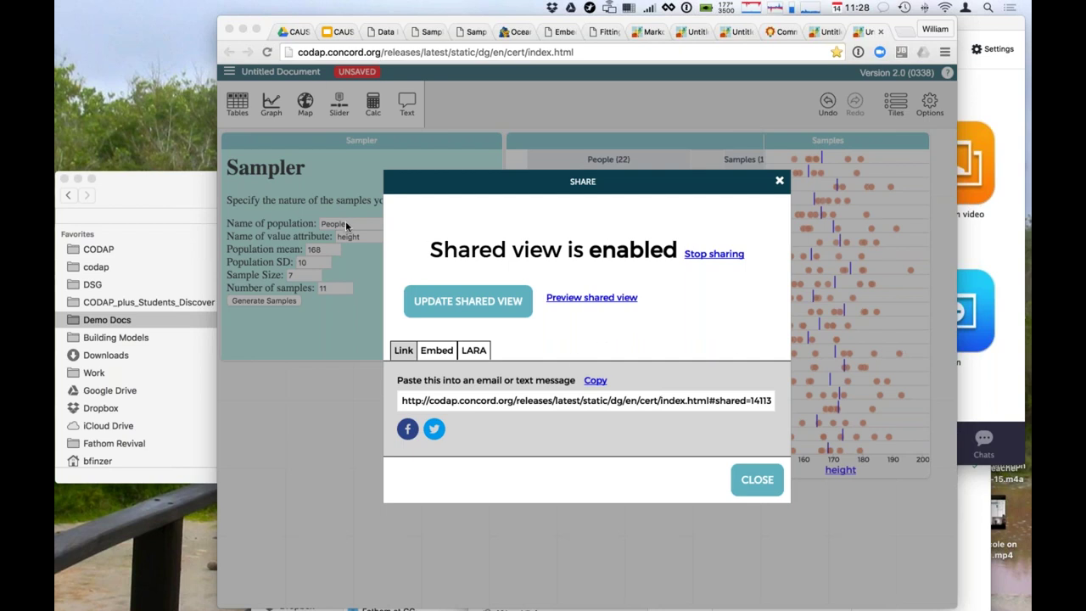
left_click(750, 485)
left_click(751, 482)
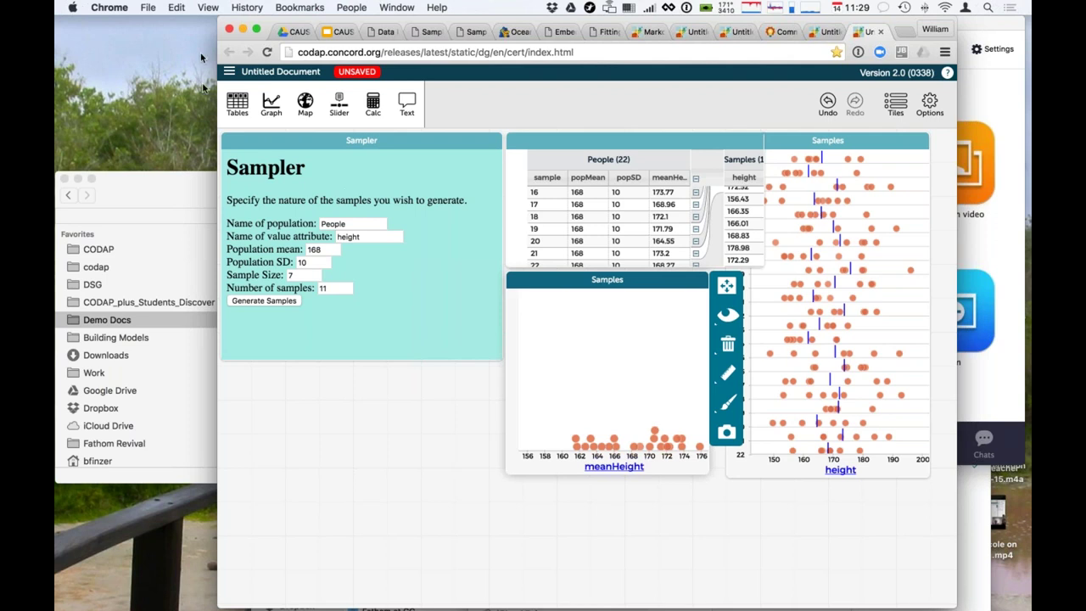
Retitle the Untitled Document as 'Sampling demonstration'.
left_click(229, 73)
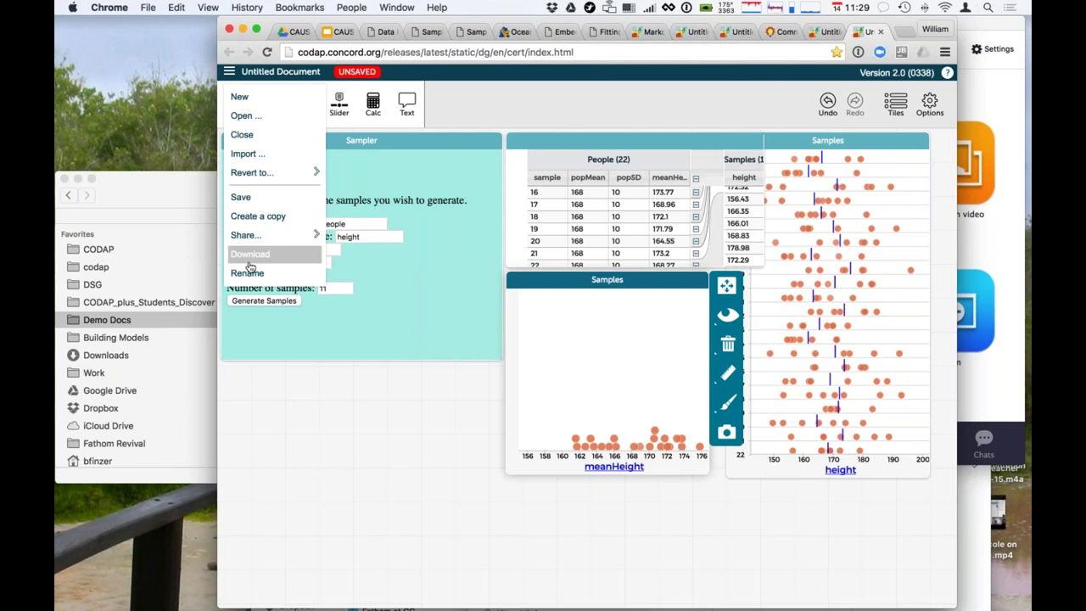
left_click(293, 348)
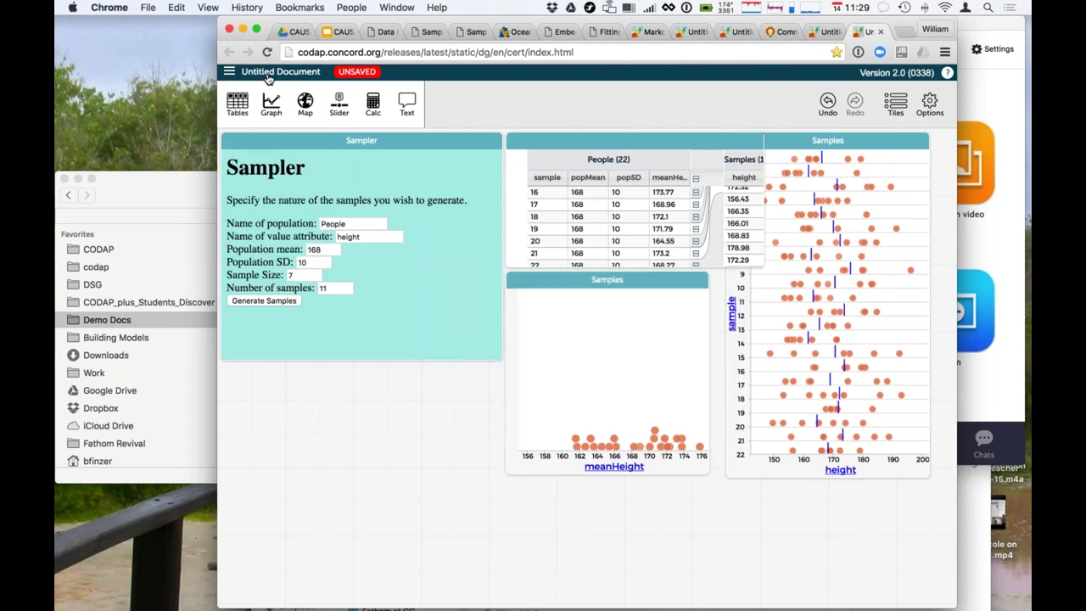
left_click(267, 73)
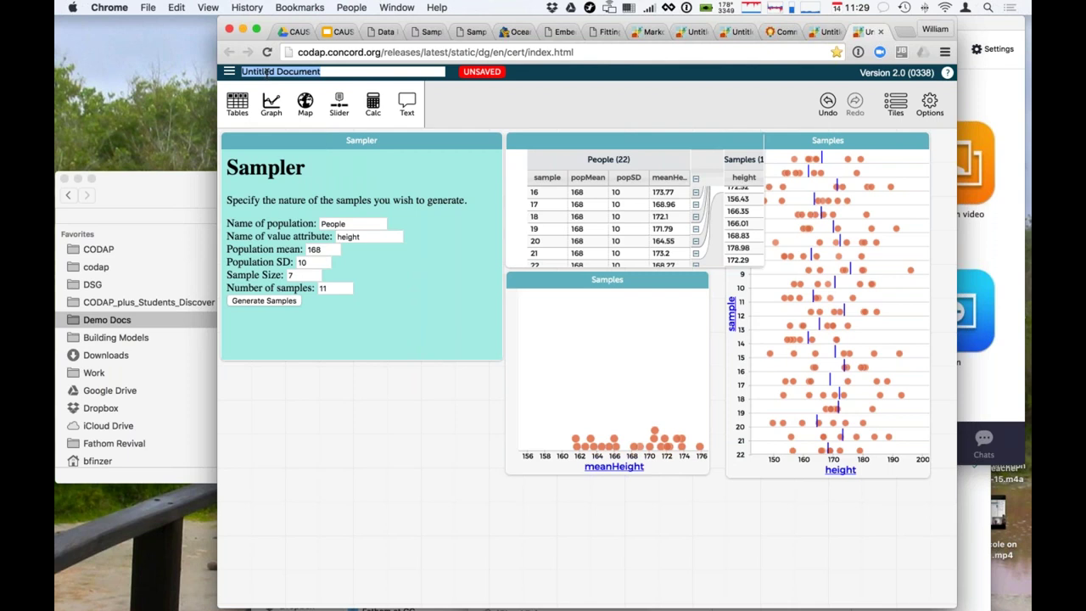
type("Sampling dem")
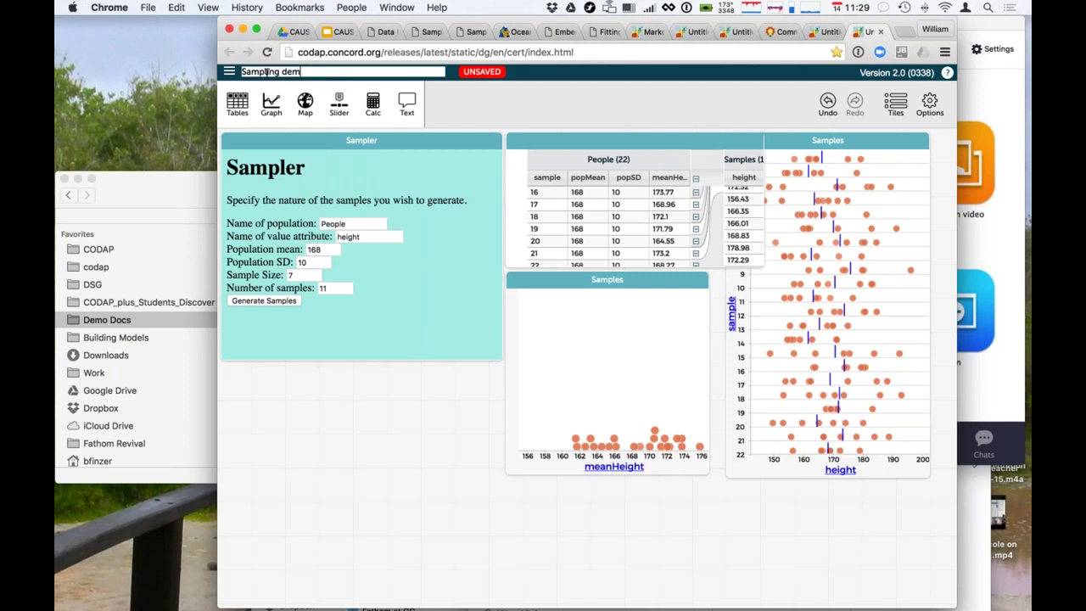
type("onstration")
key("Return")
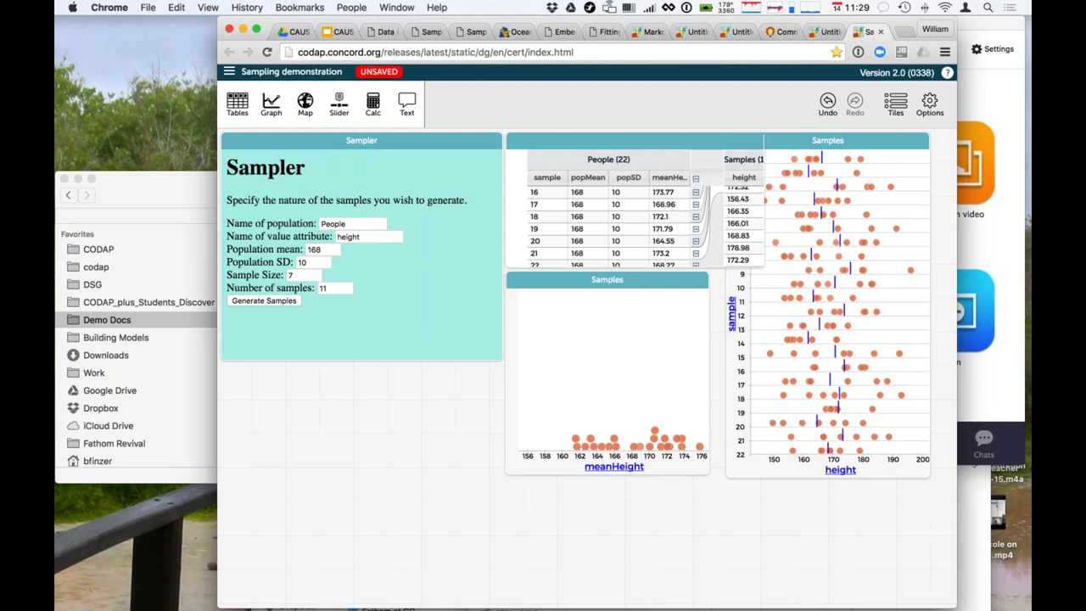
Download the document as Sampling demonstration.json and switch to the map document's tab.
left_click(230, 72)
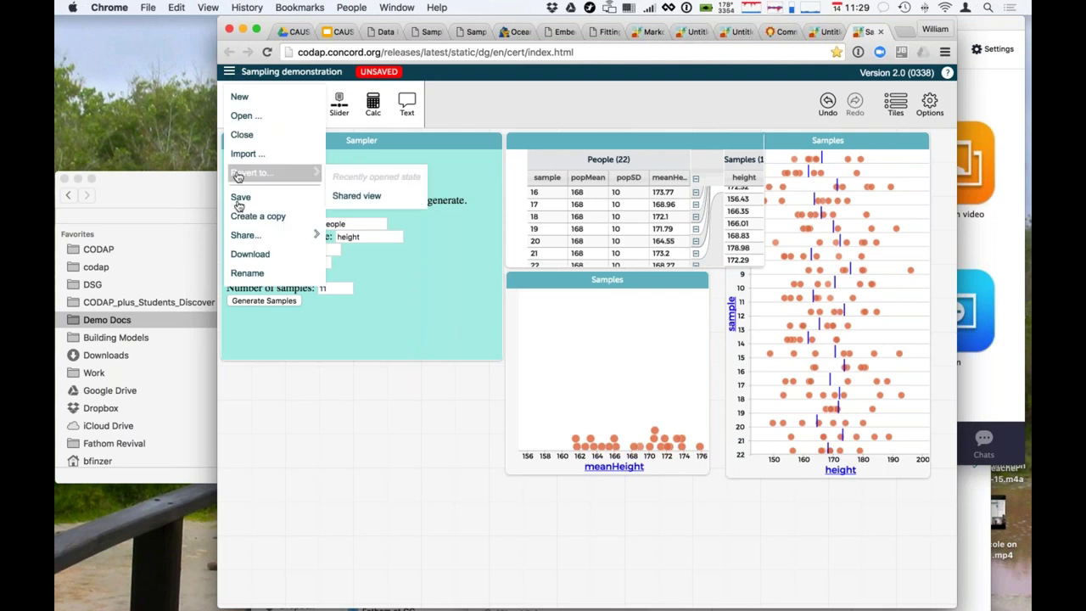
left_click(246, 252)
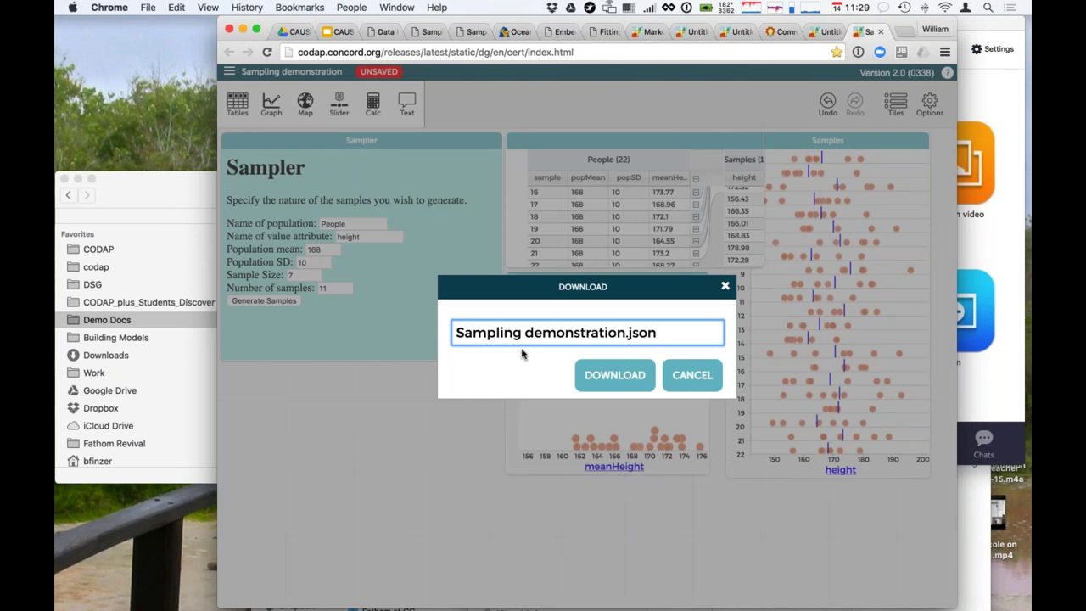
left_click(601, 378)
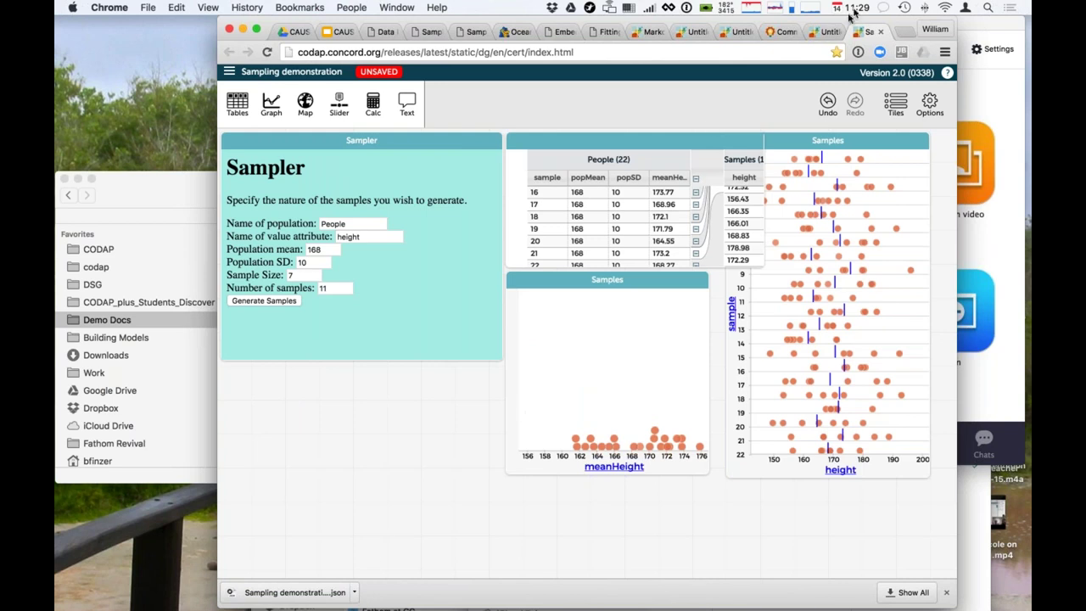
left_click(827, 31)
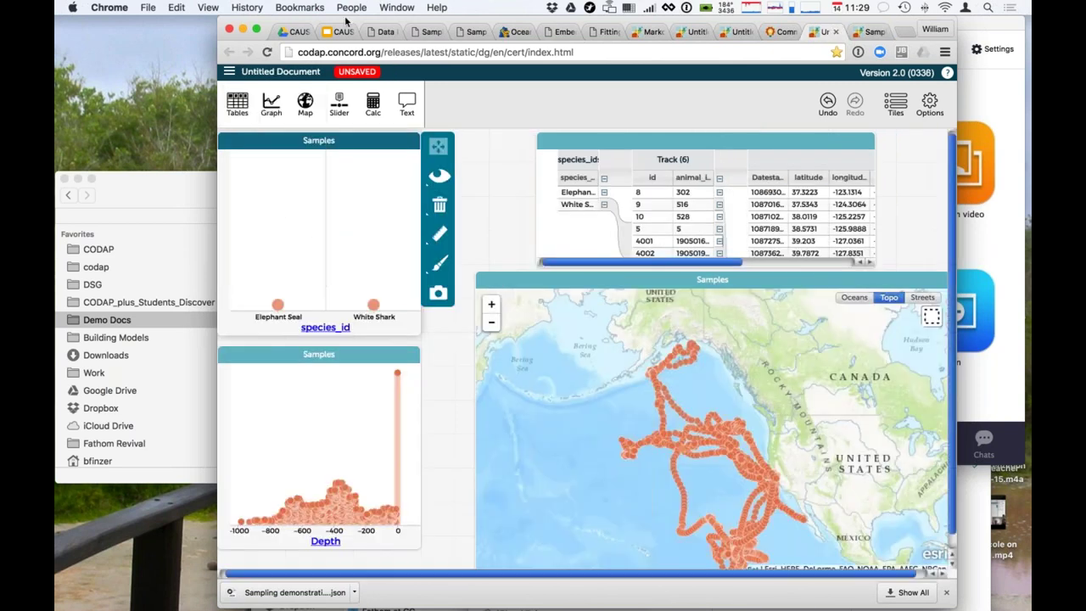
Start a new document, drop Sampling demonstration.json from Downloads into it, then return to the map tab.
left_click(230, 74)
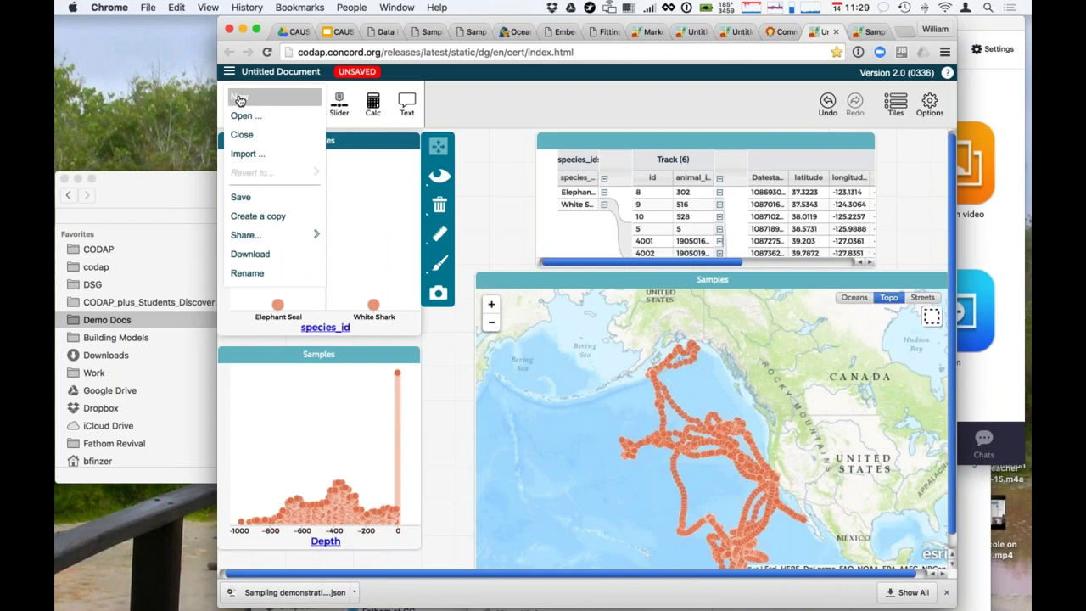
left_click(238, 100)
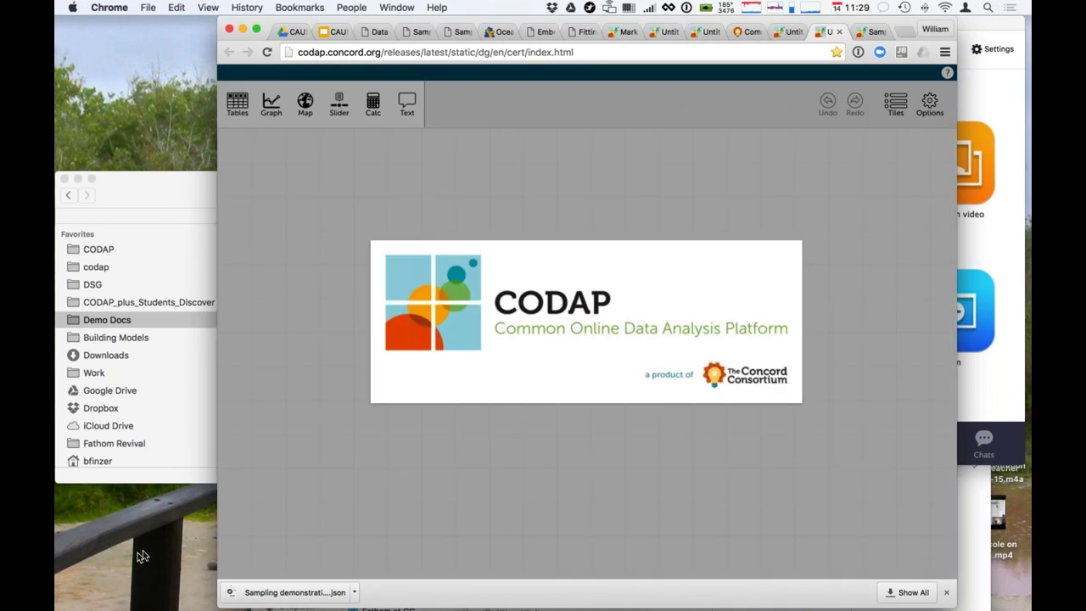
left_click(141, 548)
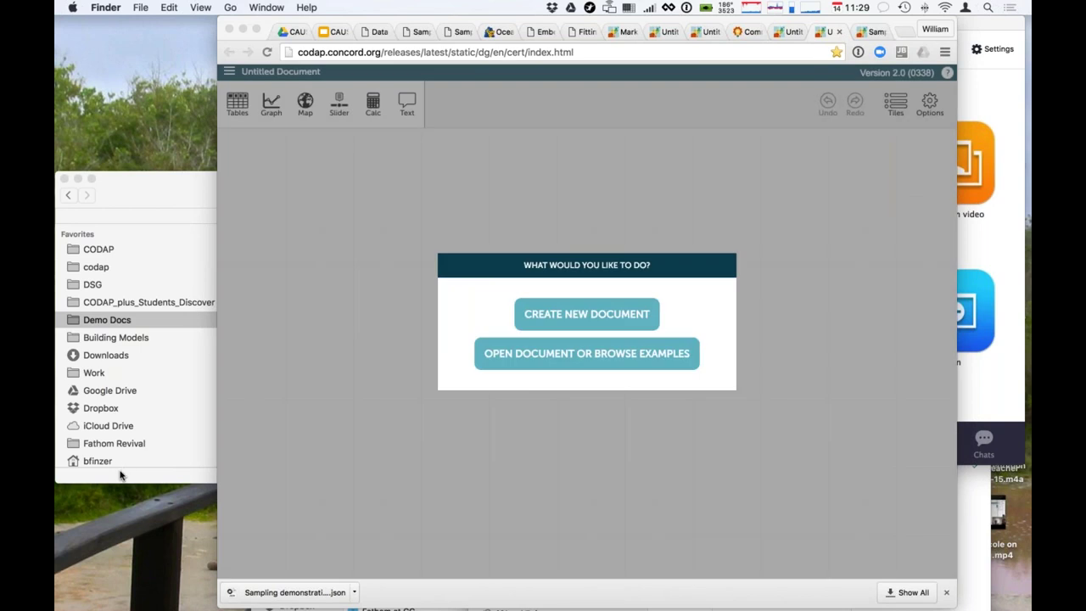
left_click(121, 473)
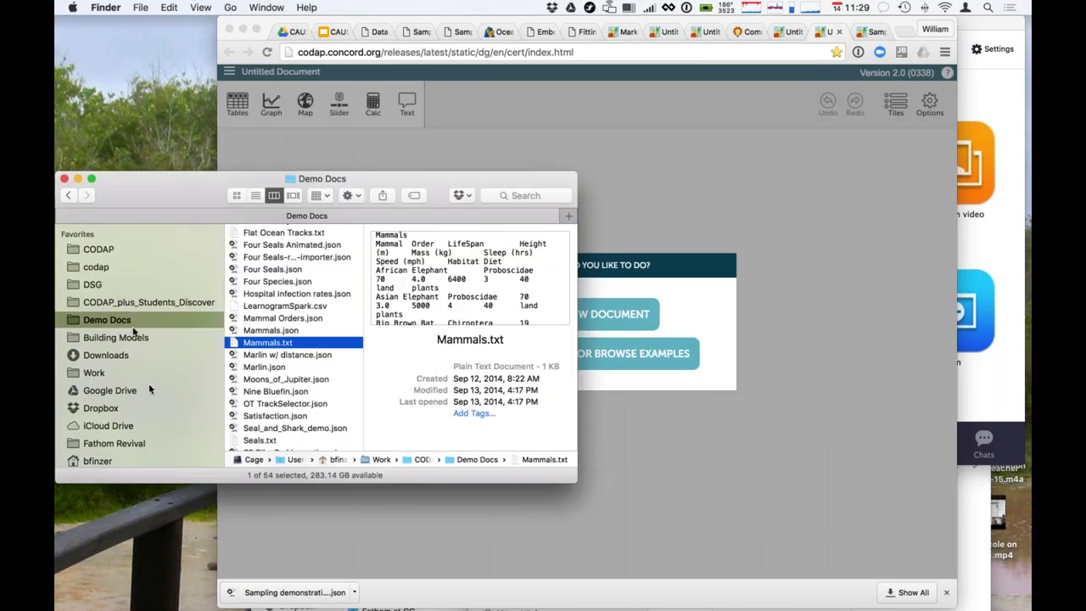
left_click(100, 356)
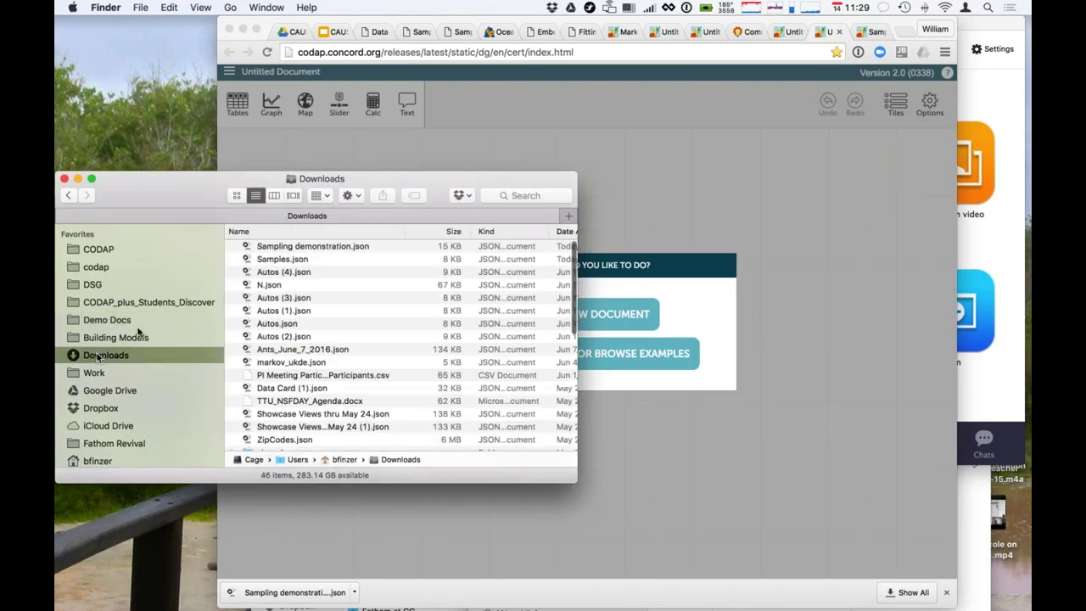
left_click_drag(248, 248, 688, 235)
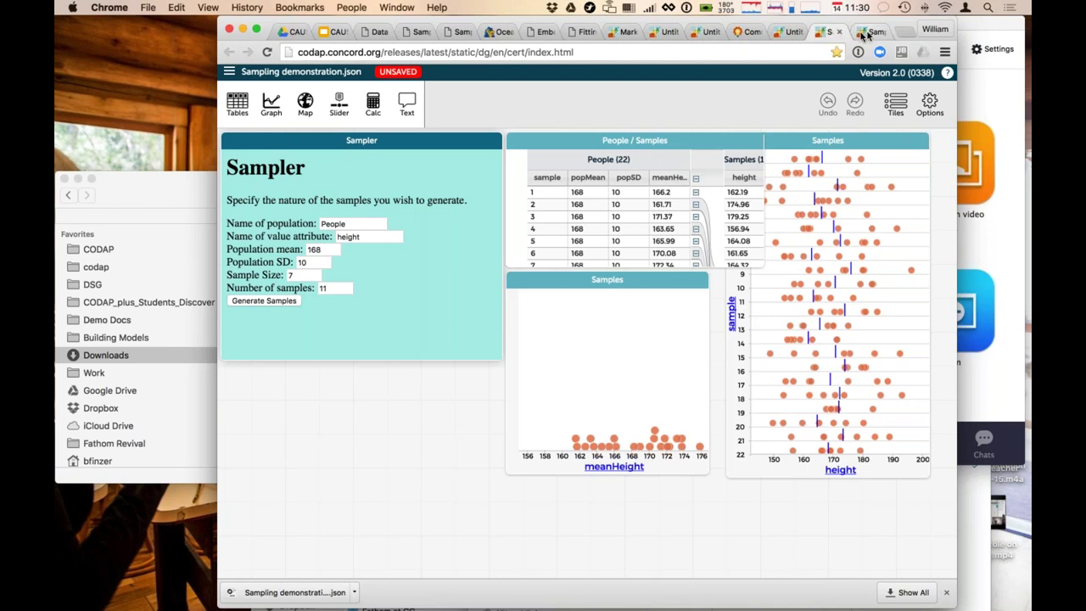
left_click(788, 34)
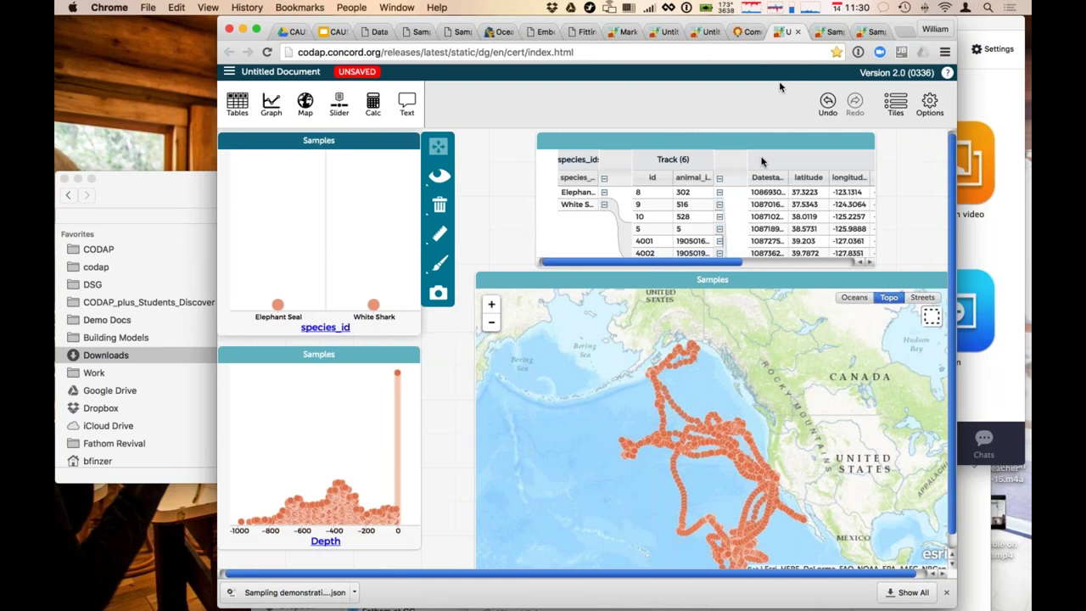
Plot Temp against Days in the bottom graph, coloured by Depth.
left_click(766, 263)
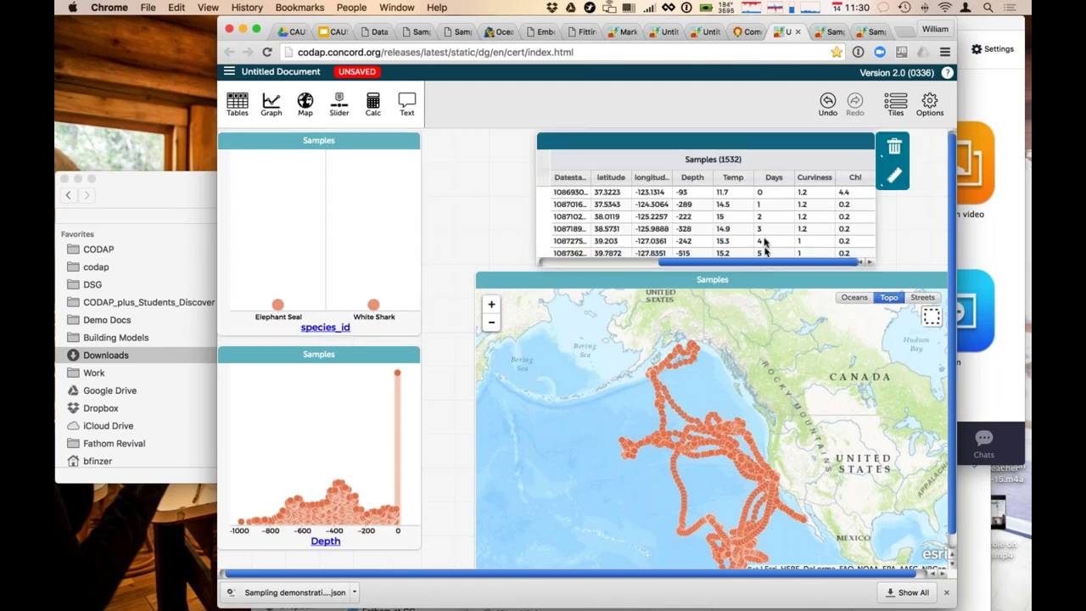
left_click_drag(766, 178, 360, 543)
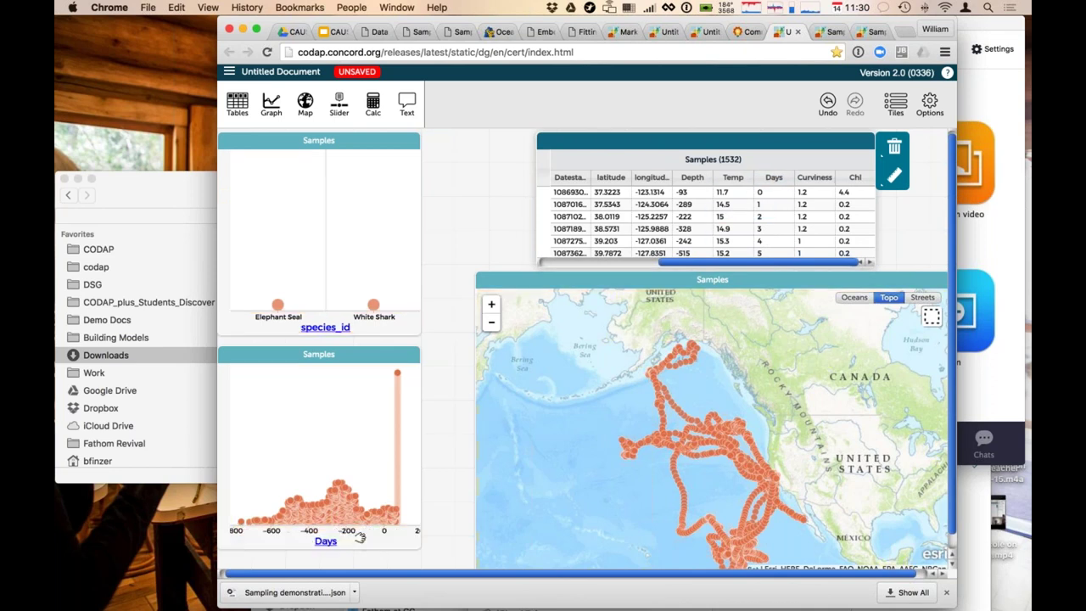
left_click_drag(740, 179, 229, 412)
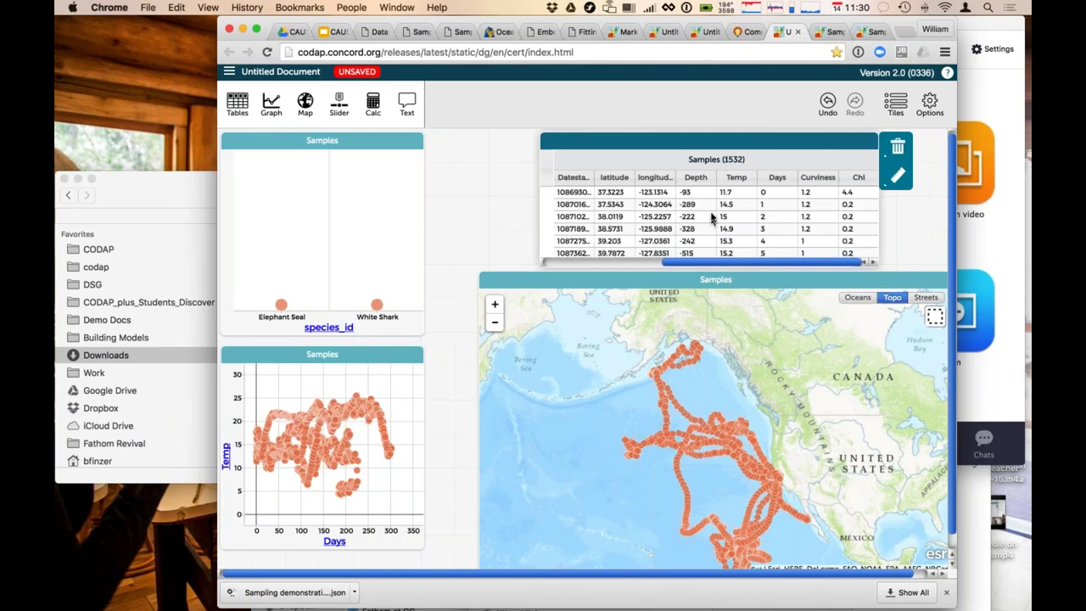
left_click_drag(700, 176, 355, 386)
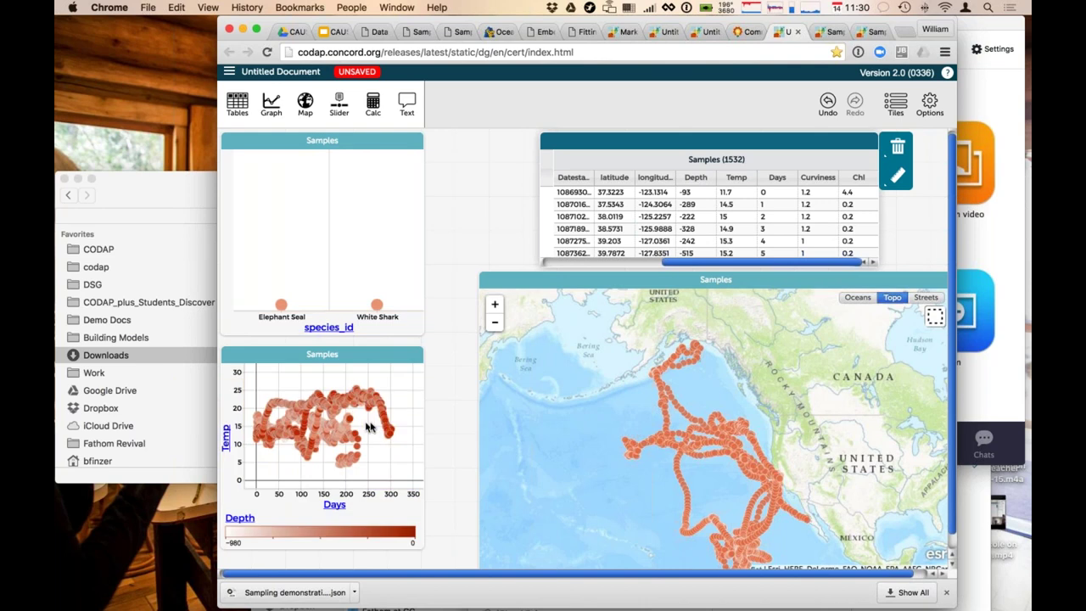
Shrink the Temp-versus-Days graph's points with the Point size slider.
left_click(399, 461)
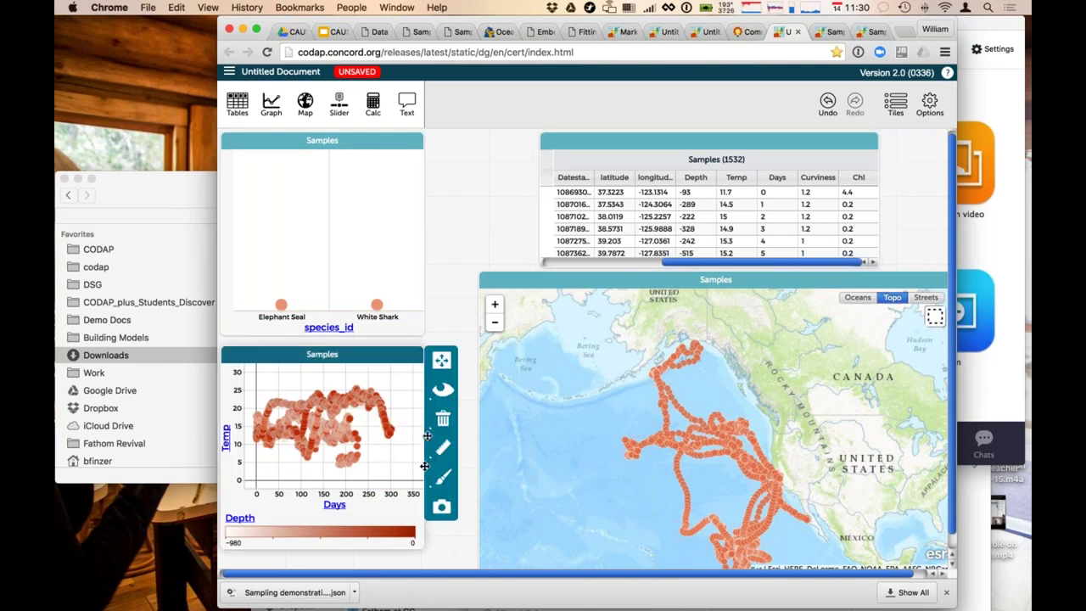
left_click(441, 476)
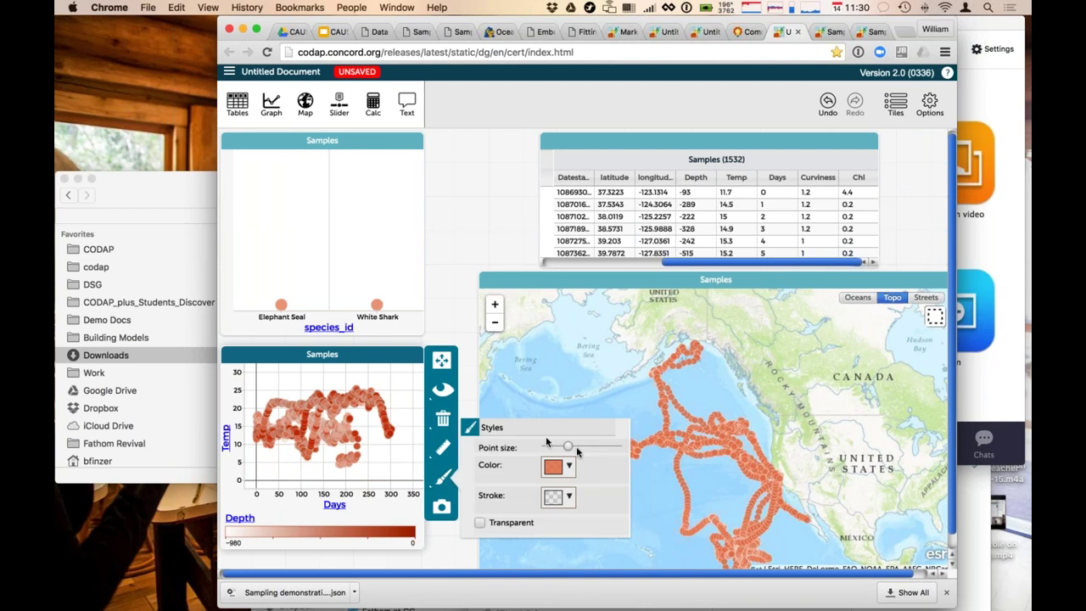
left_click_drag(560, 448, 556, 448)
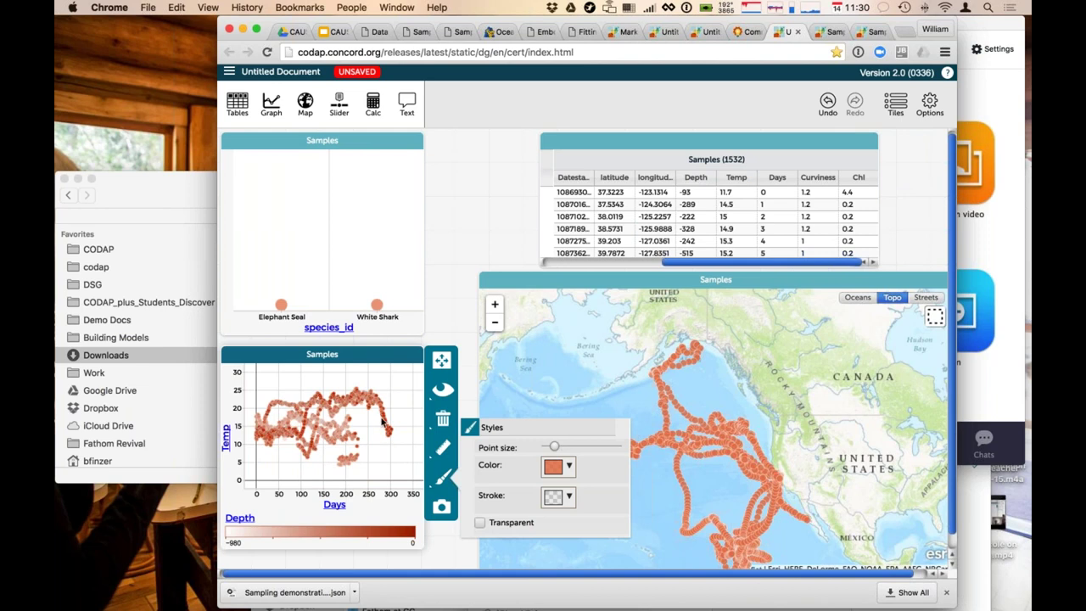
Remove the Depth legend and drag Depth onto a second vertical axis.
mouse_move(386, 422)
left_click(236, 523)
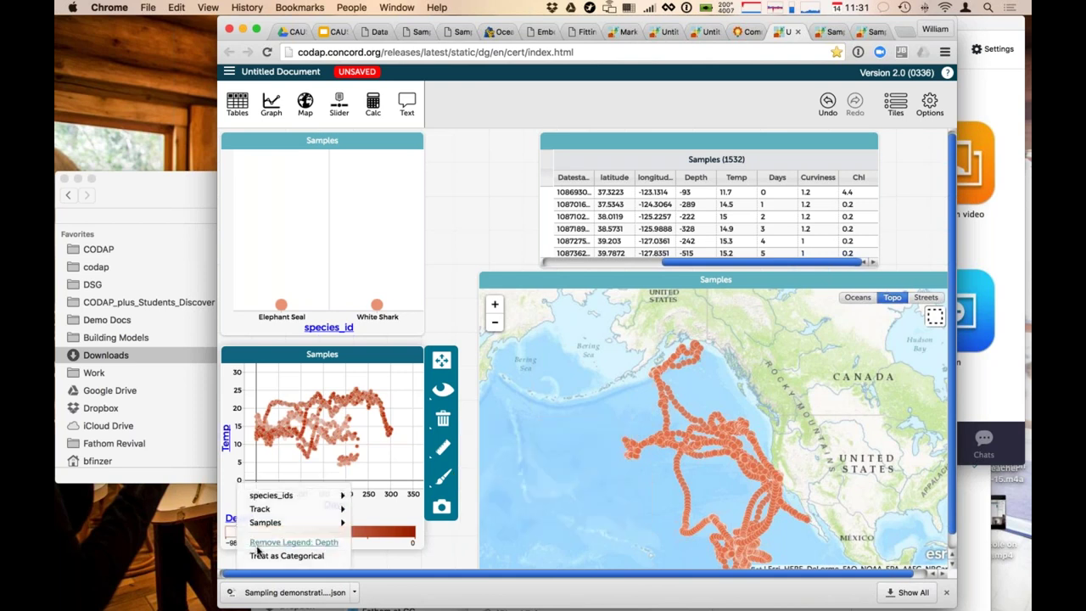
left_click(257, 547)
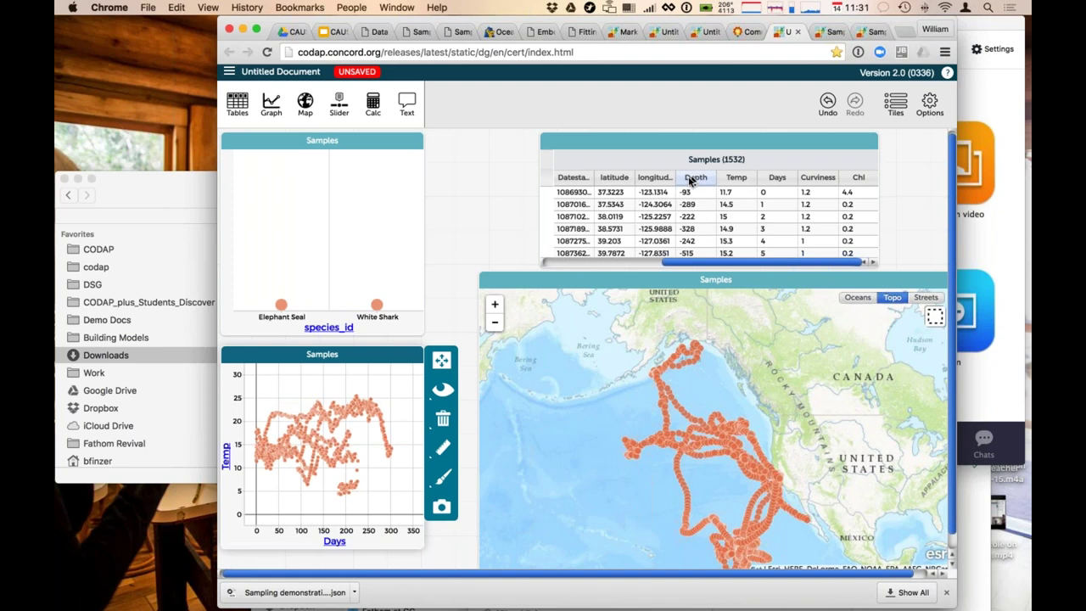
left_click_drag(694, 177, 415, 411)
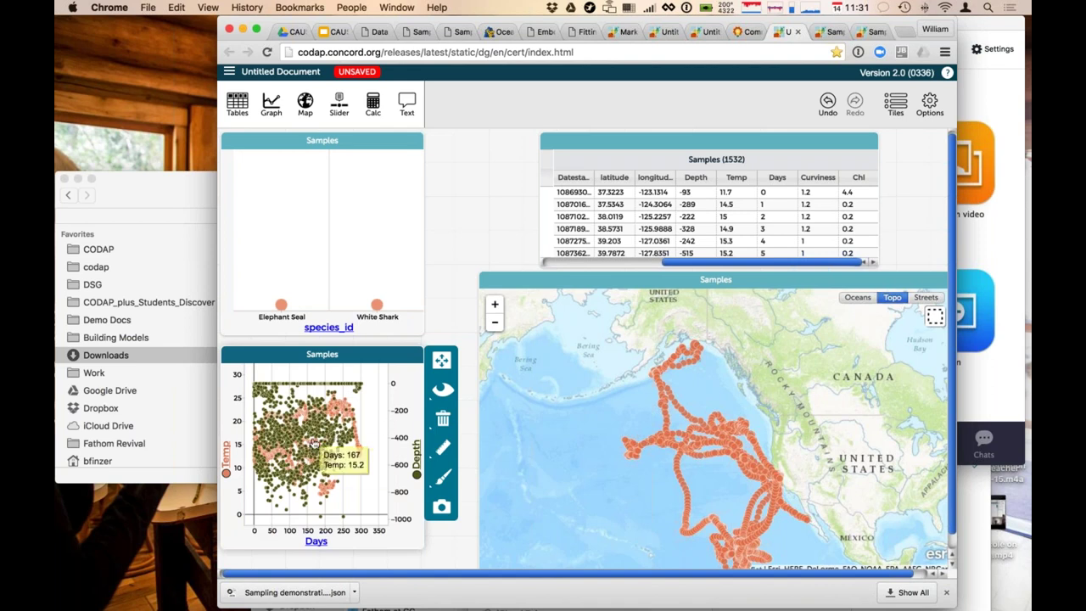
Open the Depth column's options menu in the case table.
mouse_move(360, 436)
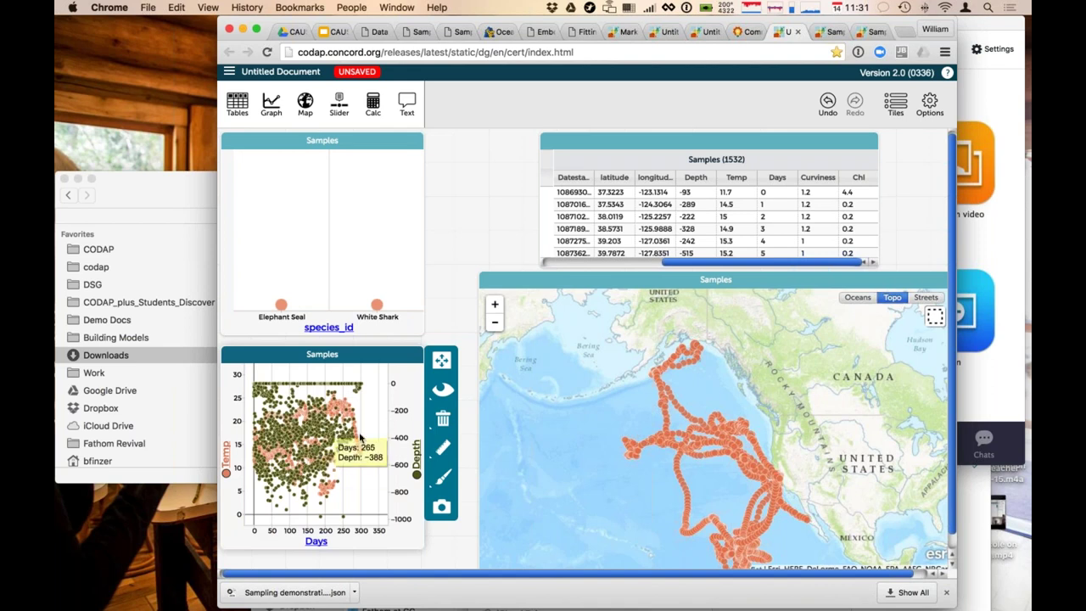
left_click(697, 180)
Colour the Samples map points by species_id, showing Elephant Seal in blue and White Shark in orange.
left_click(647, 259)
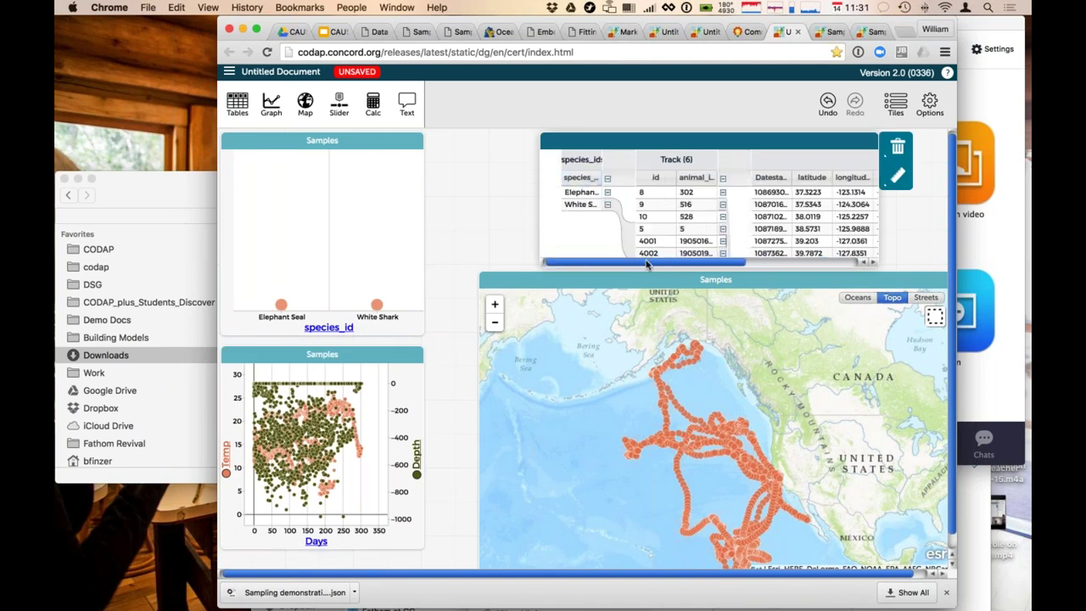
left_click_drag(577, 180, 604, 431)
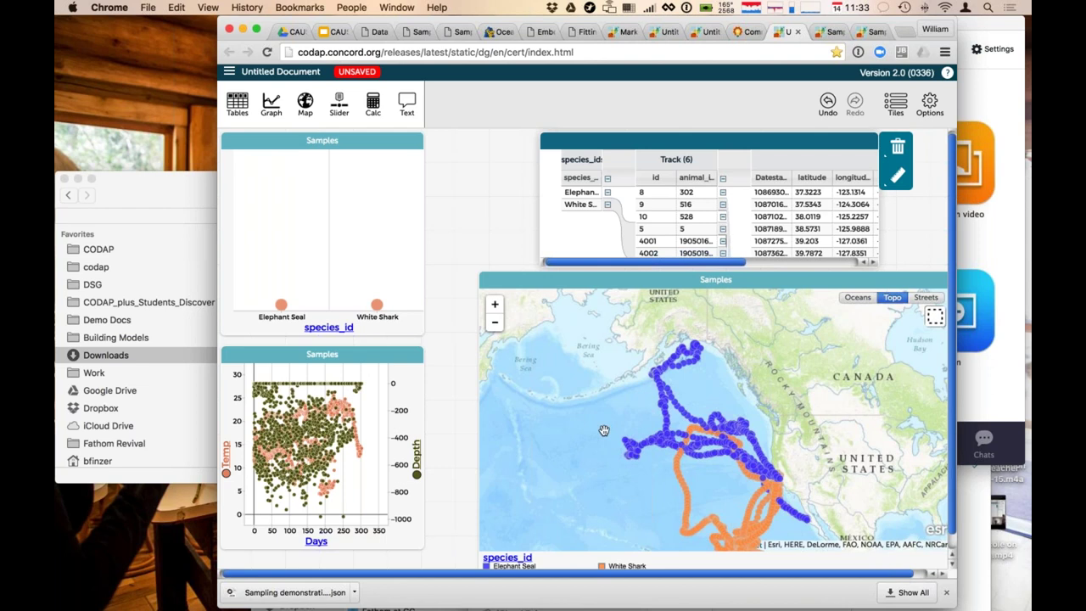
left_click(626, 31)
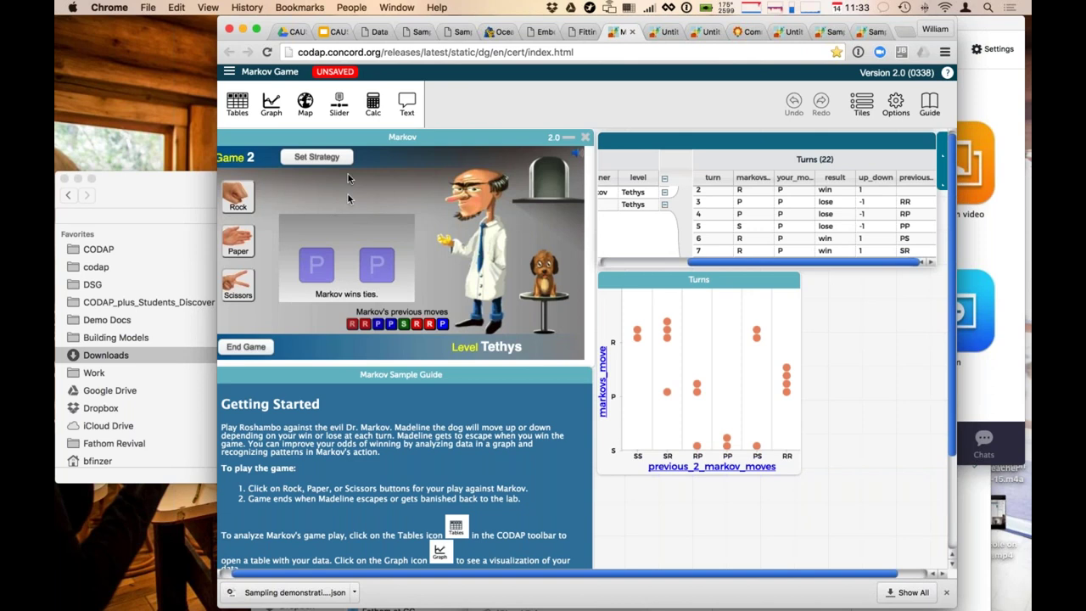
Nudge the Markov game tile slightly upward to reposition it.
mouse_move(346, 142)
left_mouse_down()
mouse_move(373, 148)
mouse_move(352, 140)
left_mouse_up()
left_click_drag(353, 143, 353, 139)
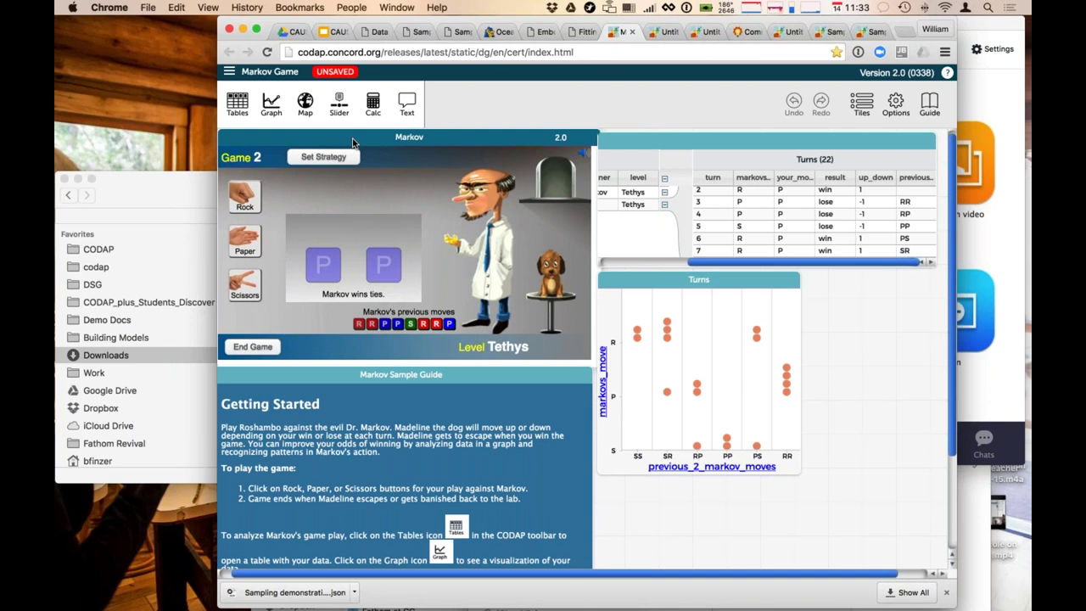
left_click(353, 142)
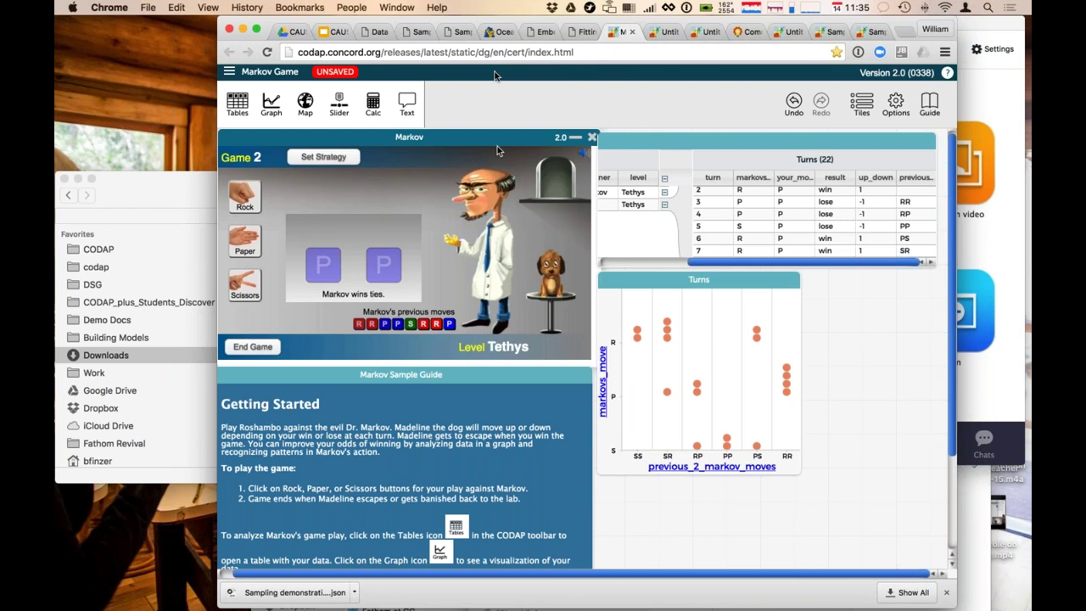
Create a new attribute named exampleDataEntry in the Turns collection, with no formula.
left_click(725, 216)
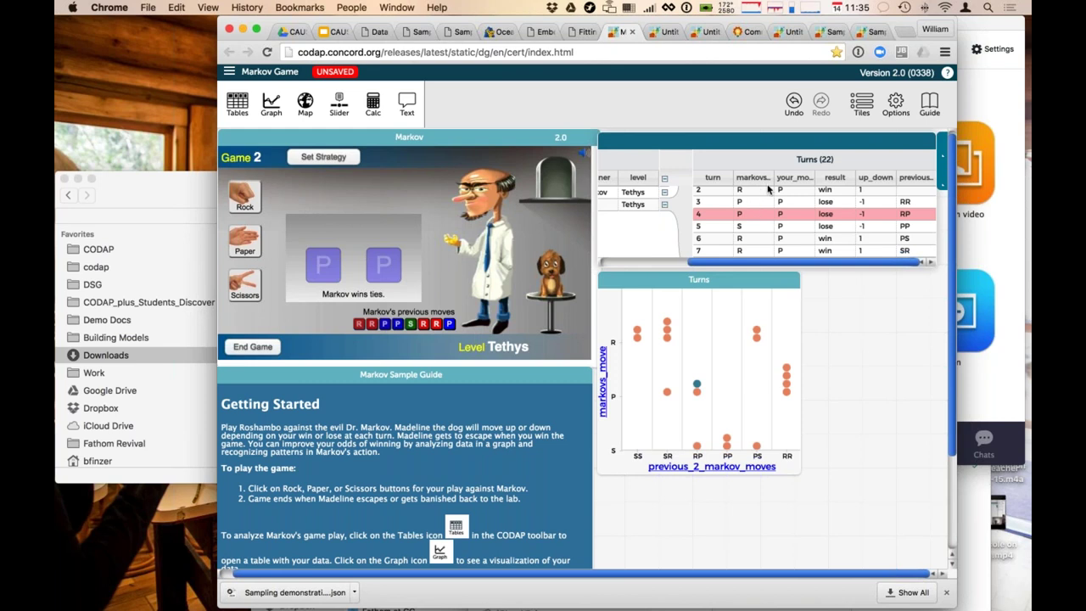
mouse_move(801, 144)
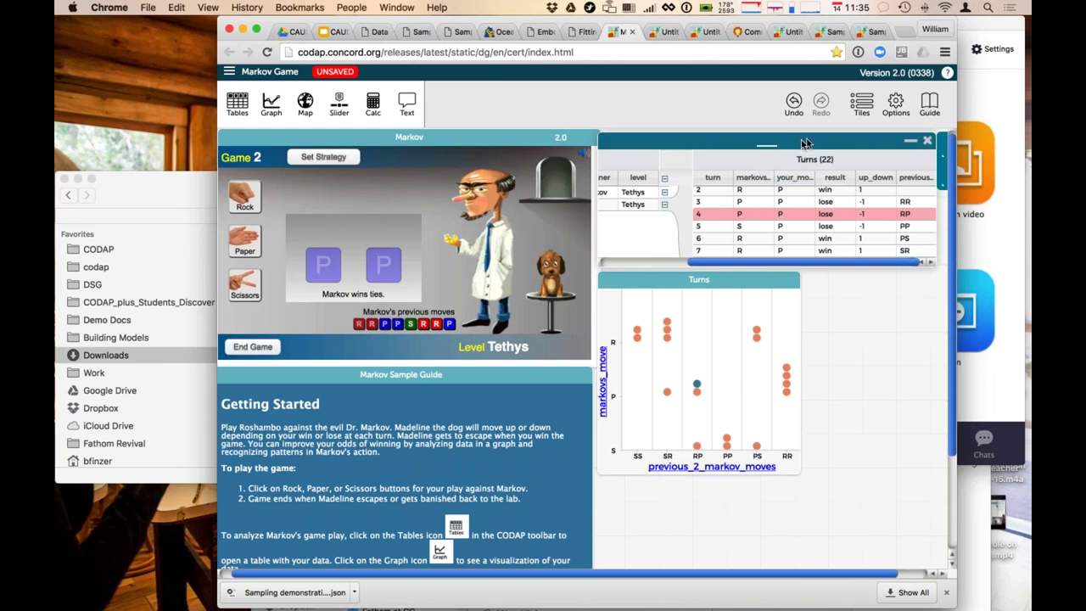
left_click(904, 576)
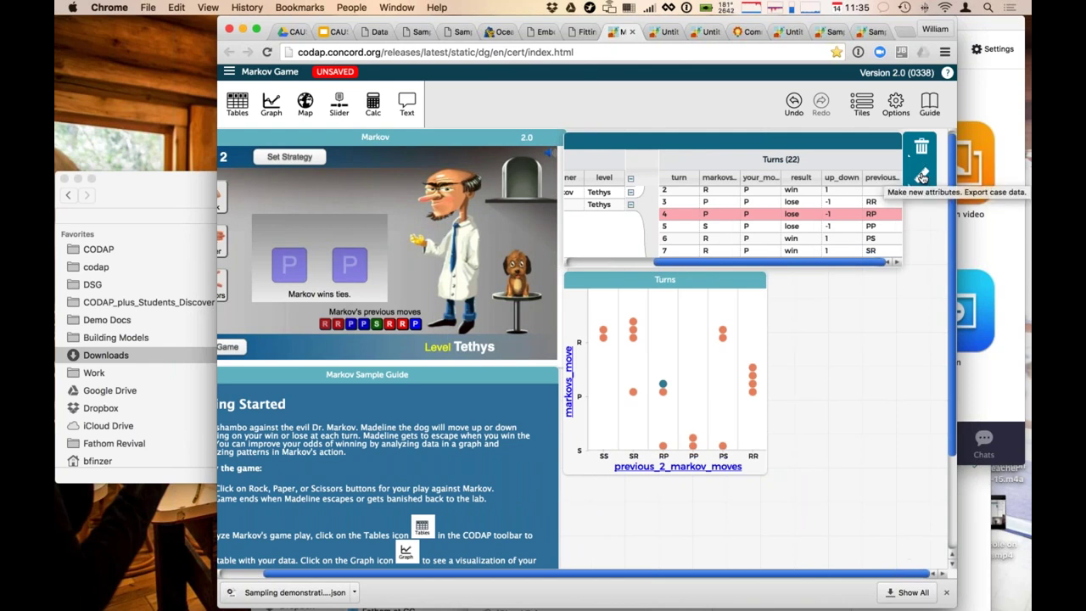
left_click(921, 176)
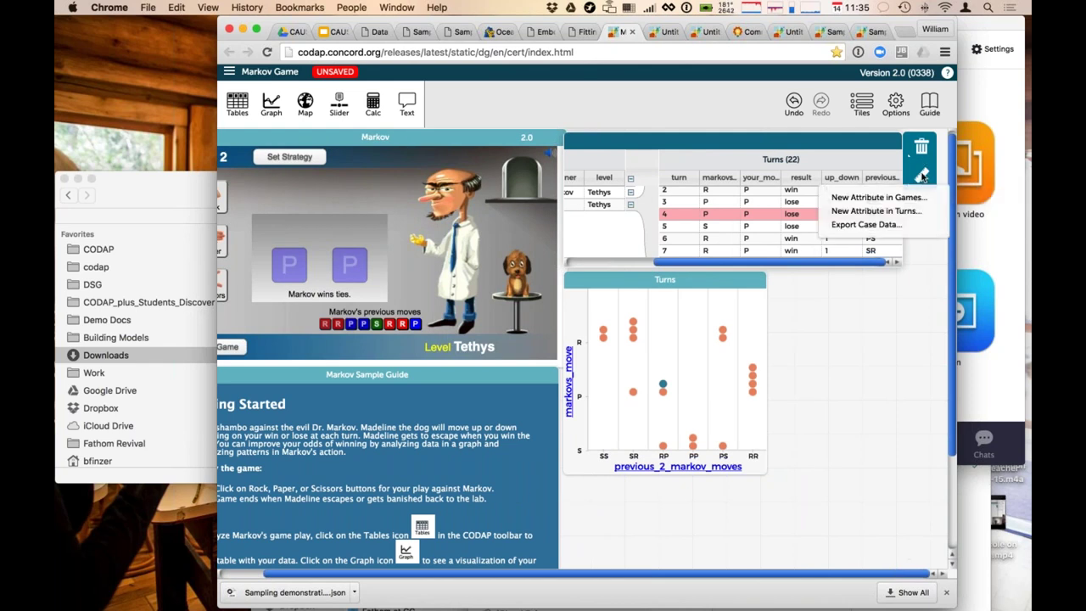
left_click(904, 211)
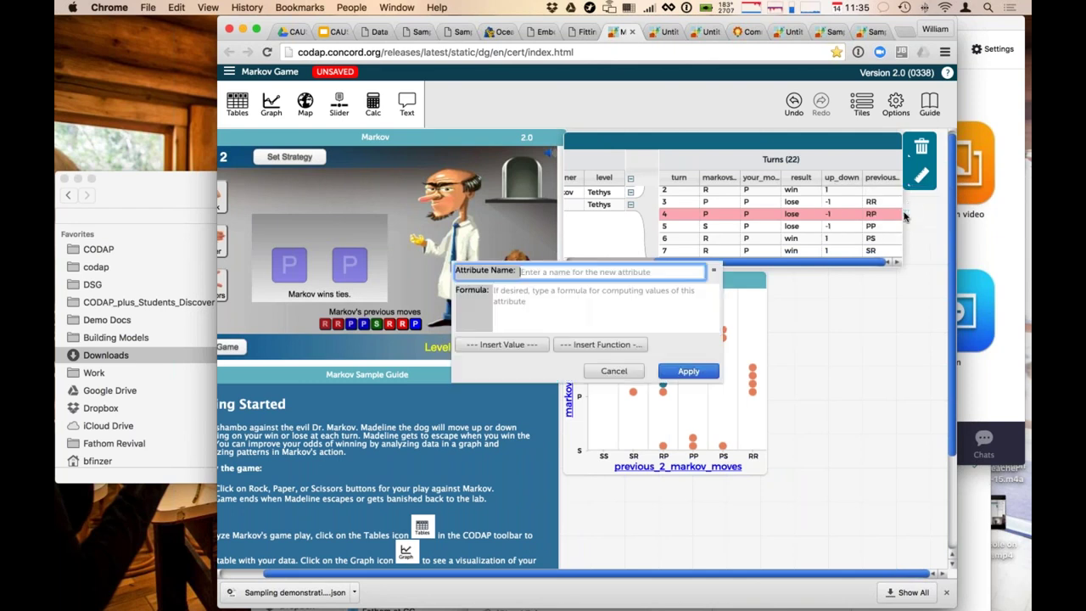
type("exampleDataEntry")
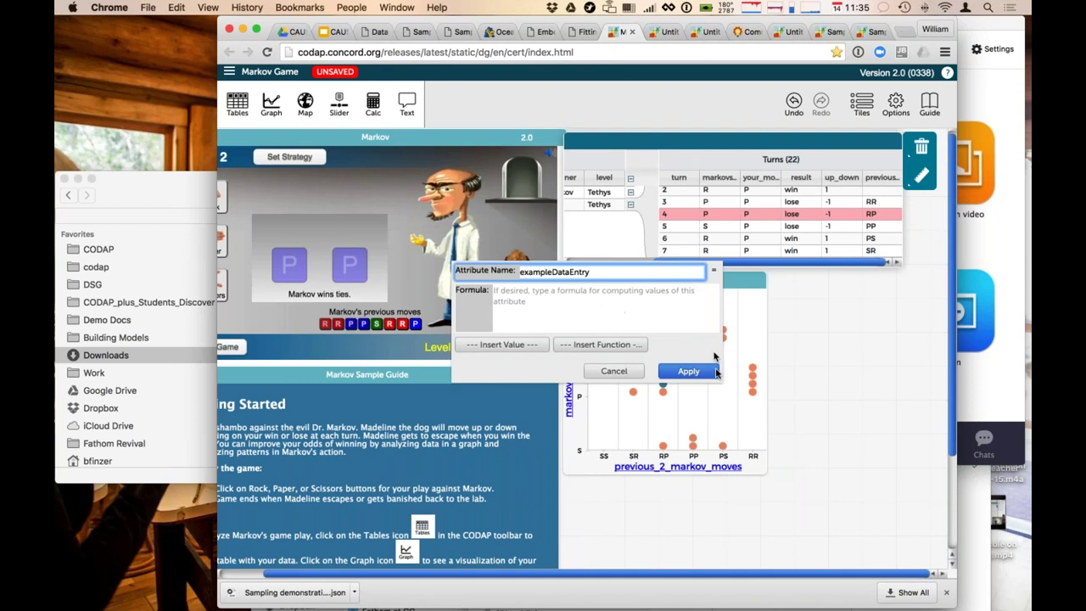
left_click(716, 371)
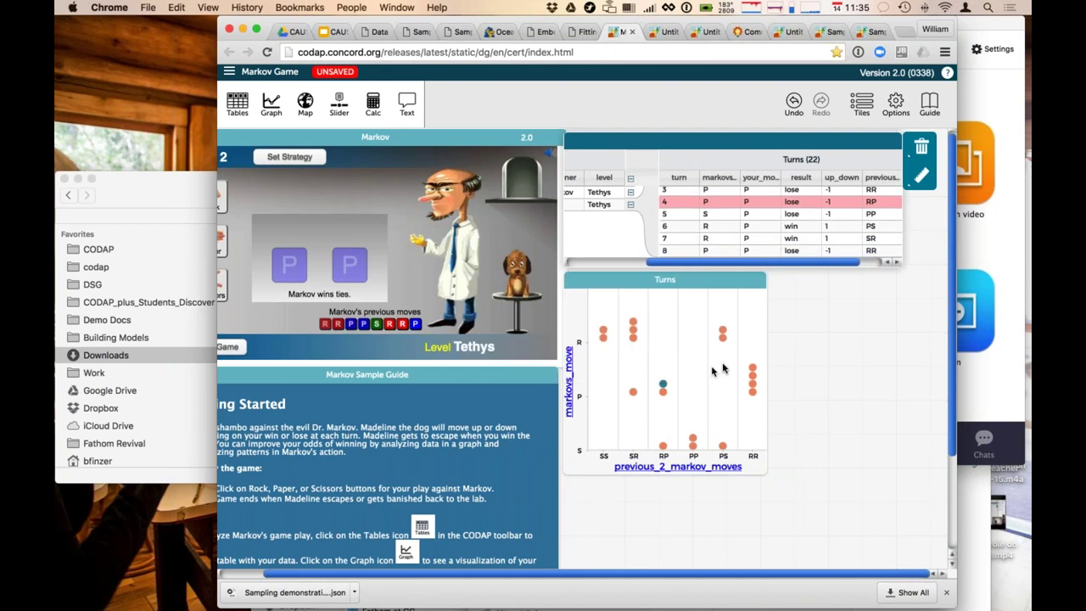
Enter 'hello' for turn 3 and 'there' for turn 4 in the exampleDataEntry column.
left_click(874, 263)
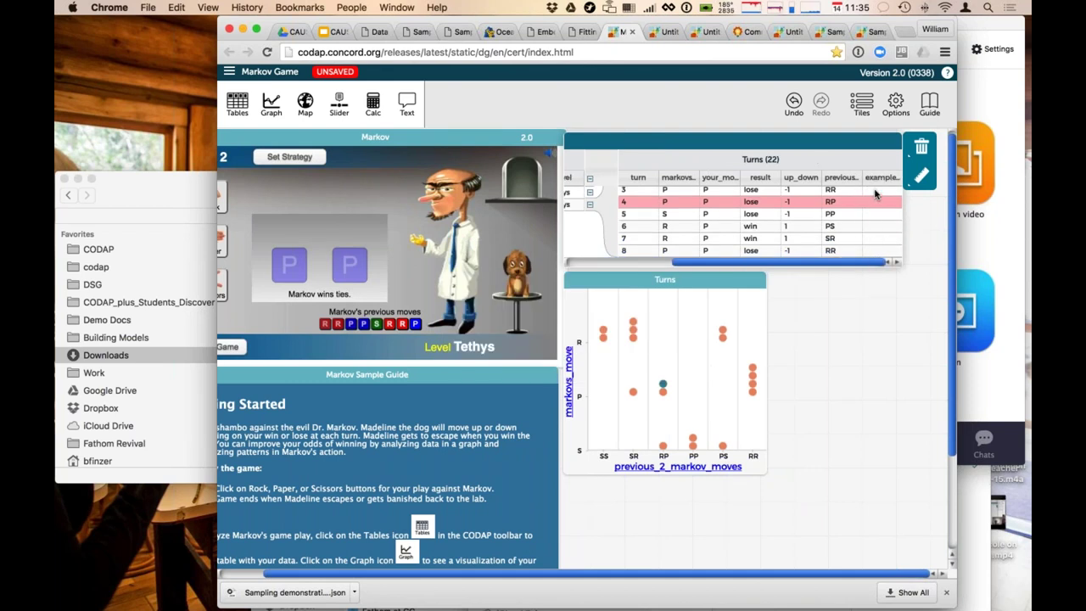
left_click(876, 193)
type("h")
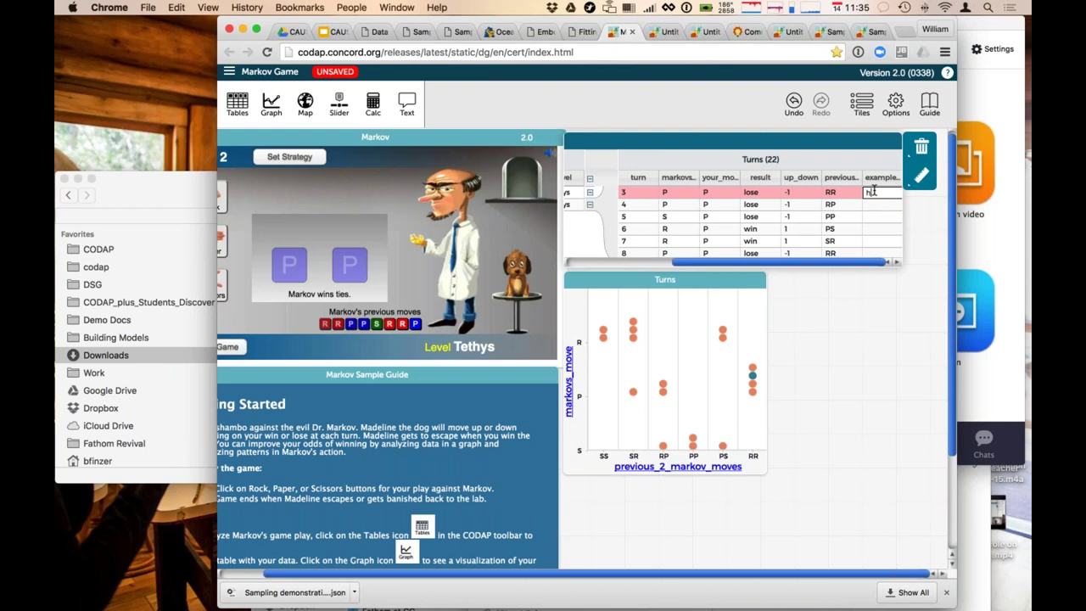
type("ello")
key("Return")
type("there")
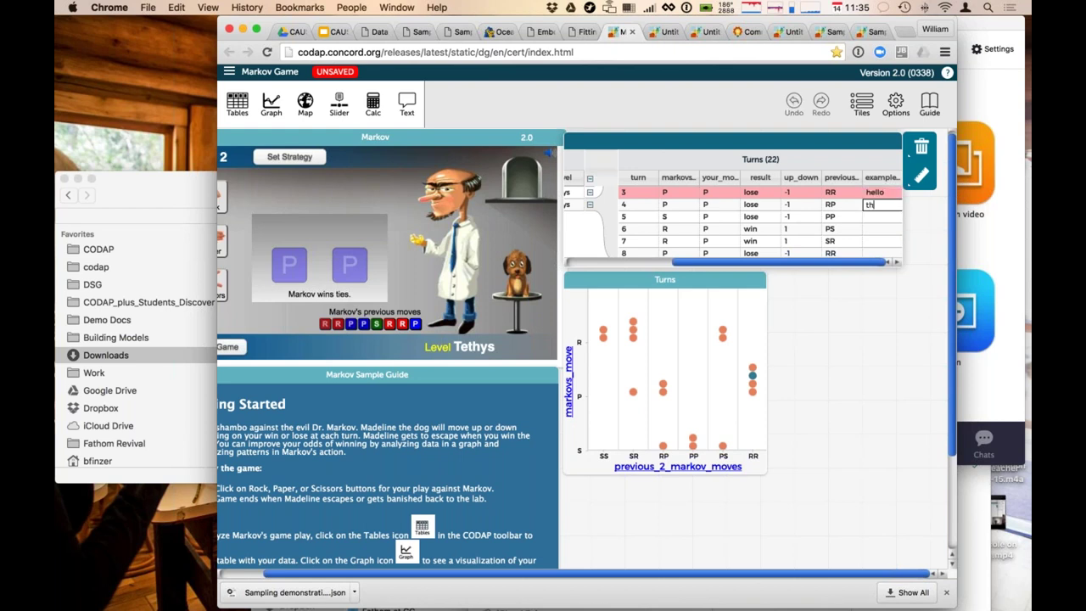
key("Return")
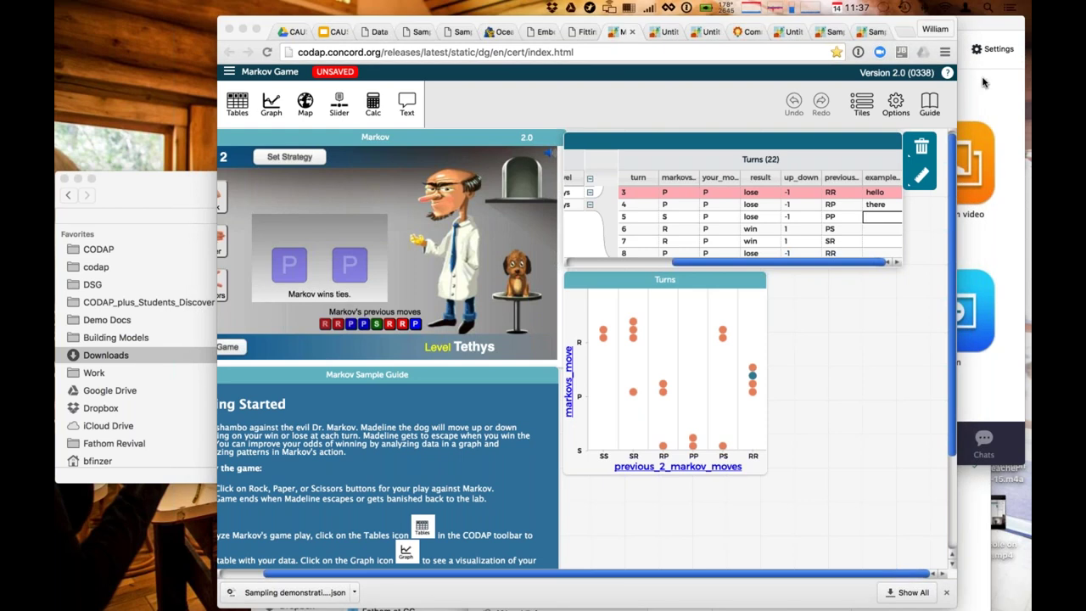
Bring the Chrome browser window to the front.
left_click(509, 121)
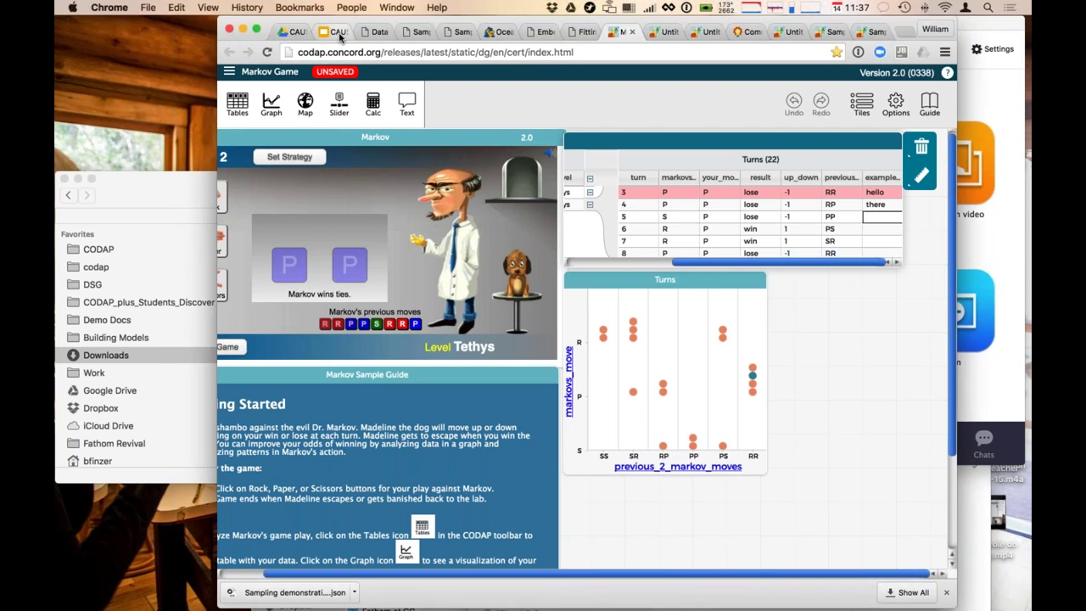
Show slide 4, 'Demos', of the CAUSE CODAP Webinar June 2016 deck.
left_click(336, 31)
left_click(298, 391)
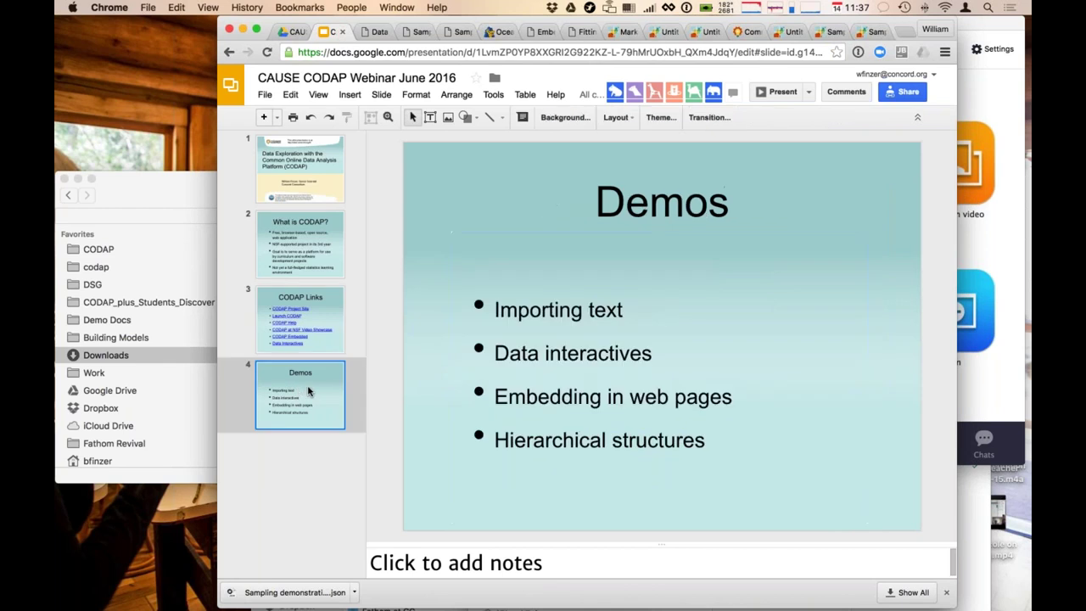